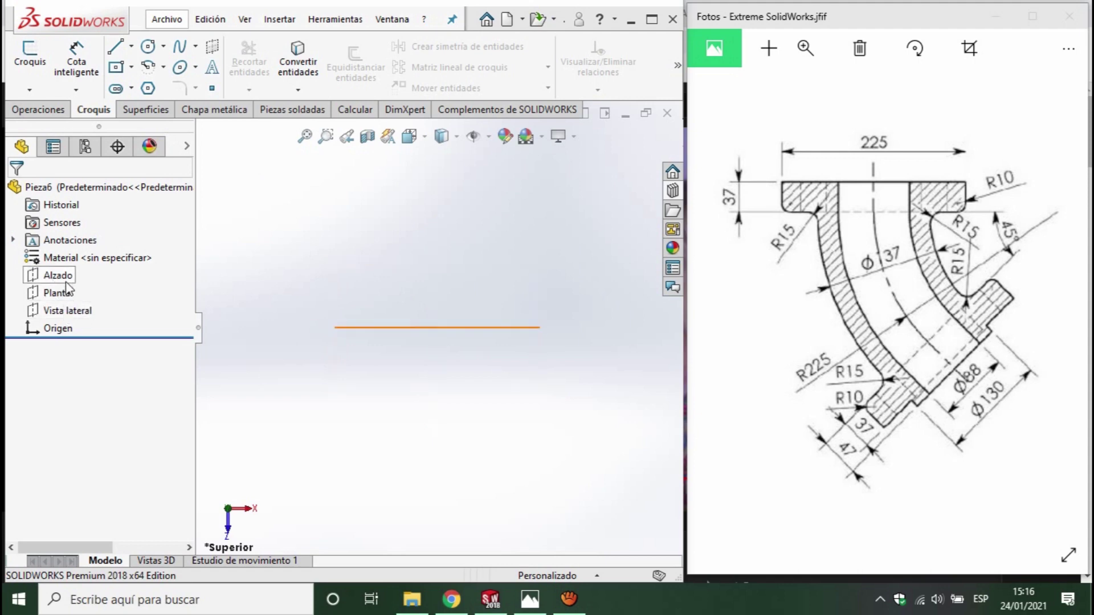
- Start a sketch on the Alzado plane and draw a circle about 147 mm in diameter, centred horizontally right of the origin and passing through it
click(60, 276)
click(80, 259)
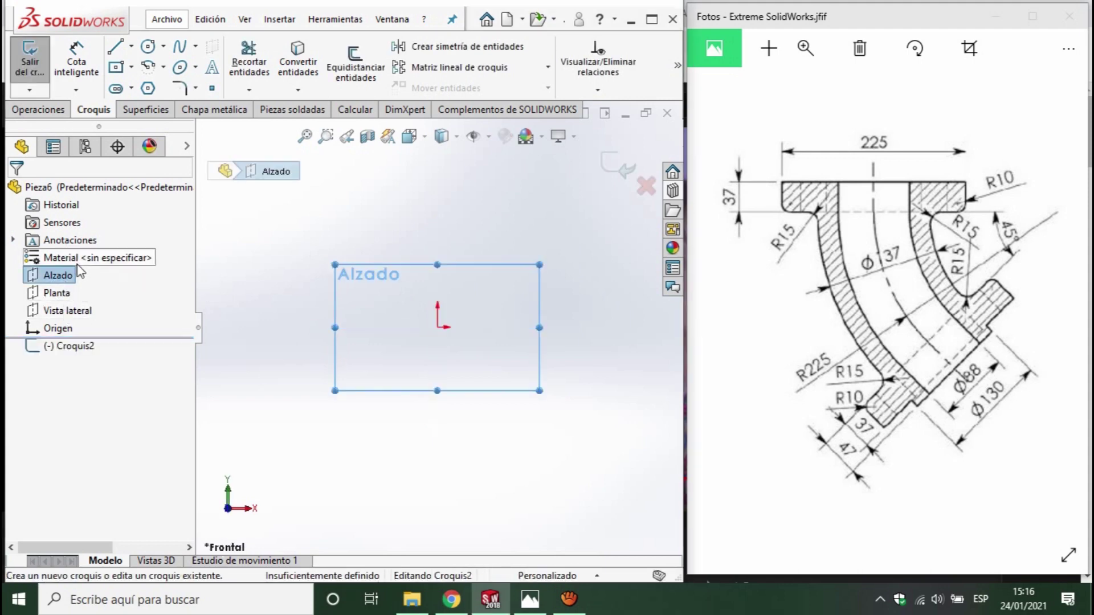
click(132, 47)
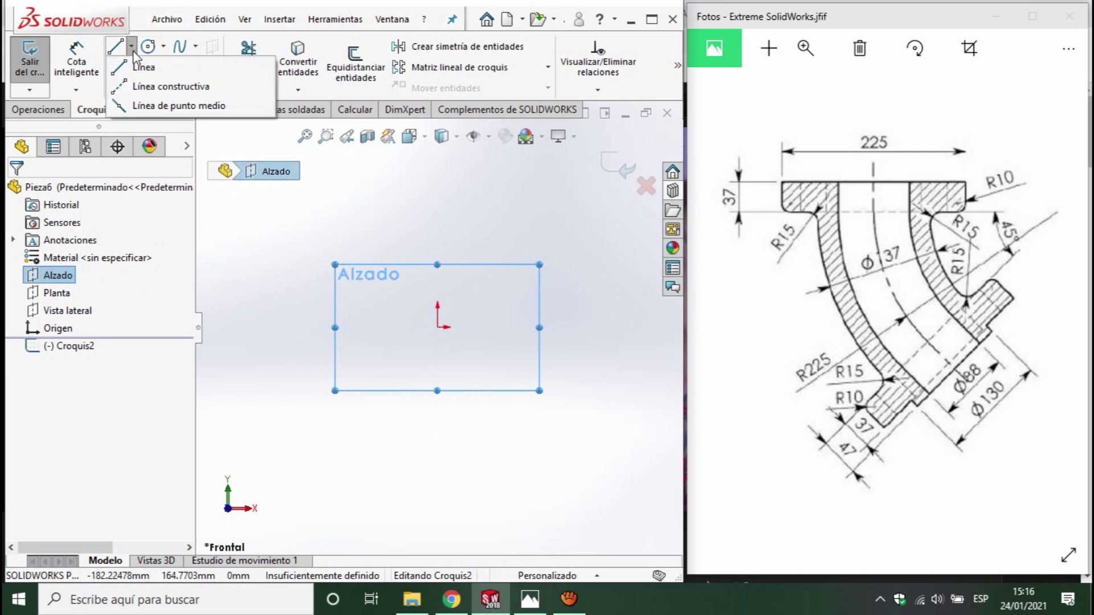
click(163, 46)
click(175, 64)
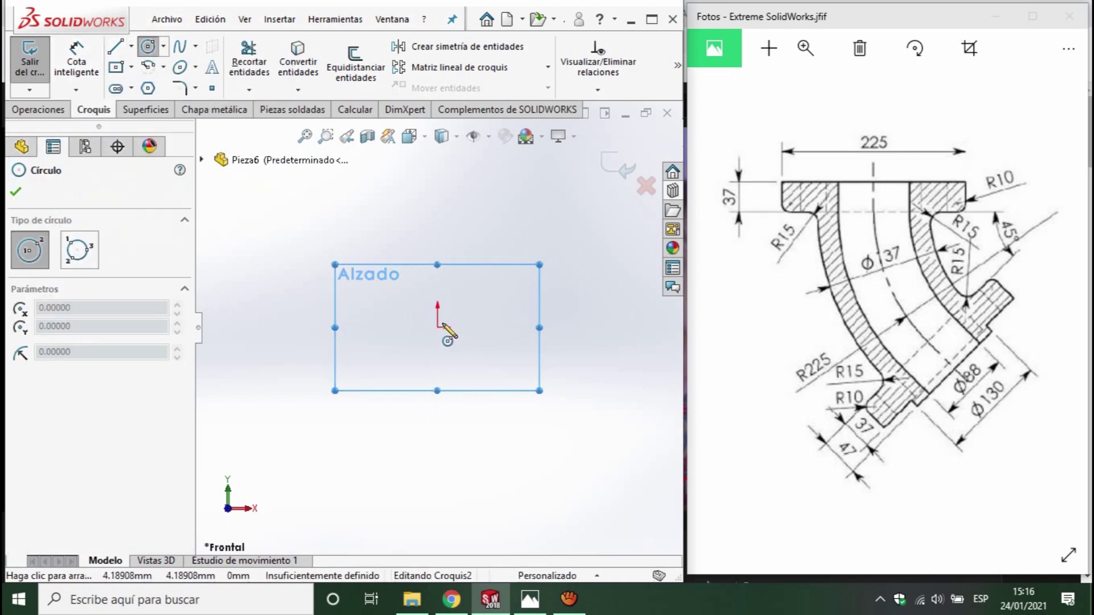
click(521, 328)
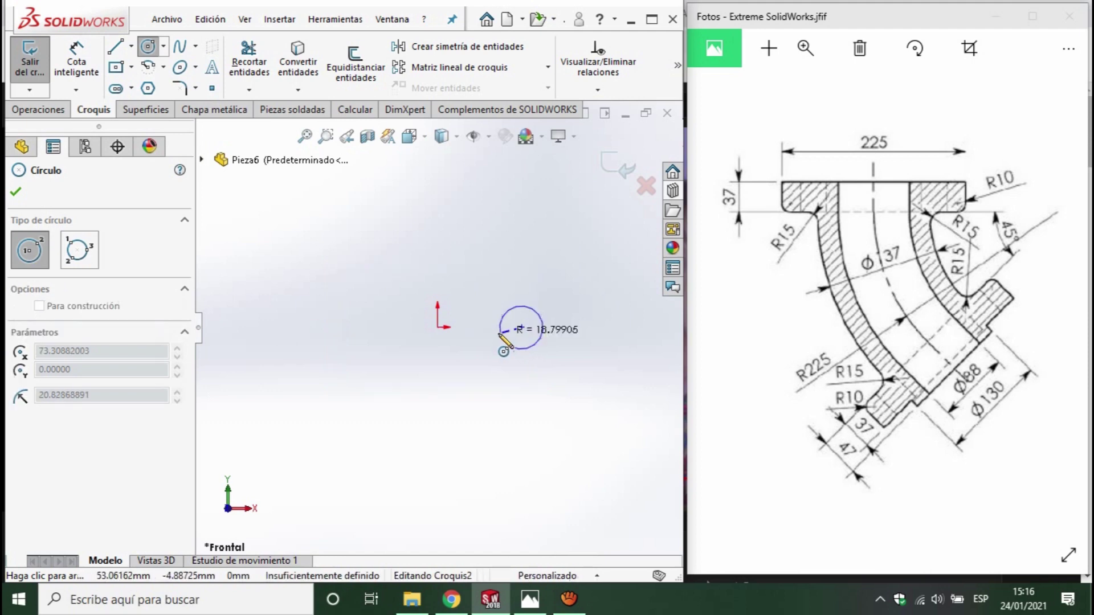
click(439, 328)
- Dimension the circle's diameter as 225*2 (450 mm)
click(67, 58)
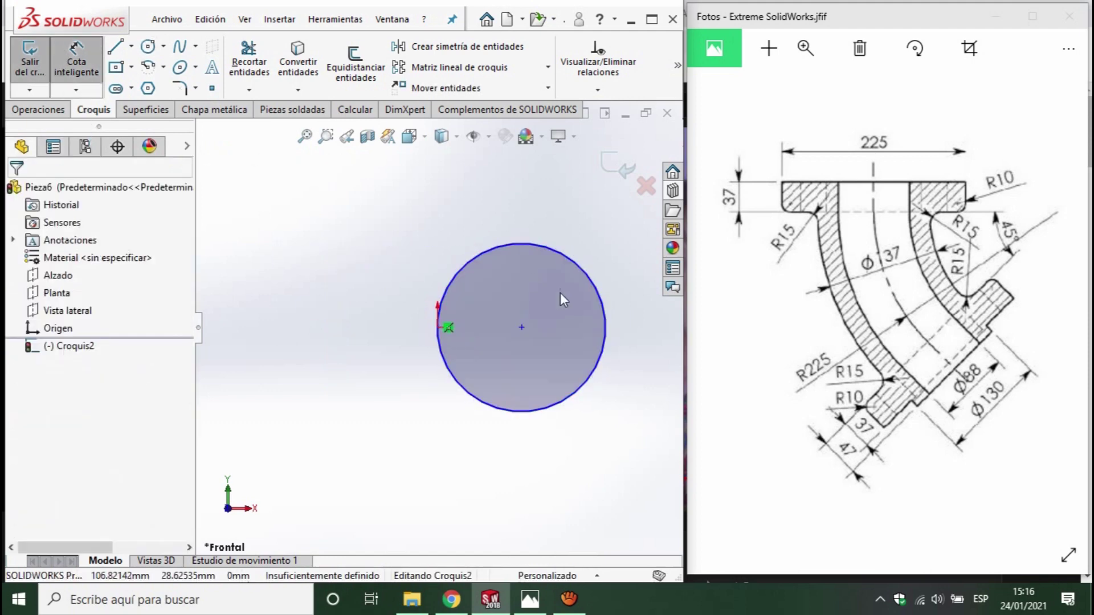
click(580, 262)
click(604, 246)
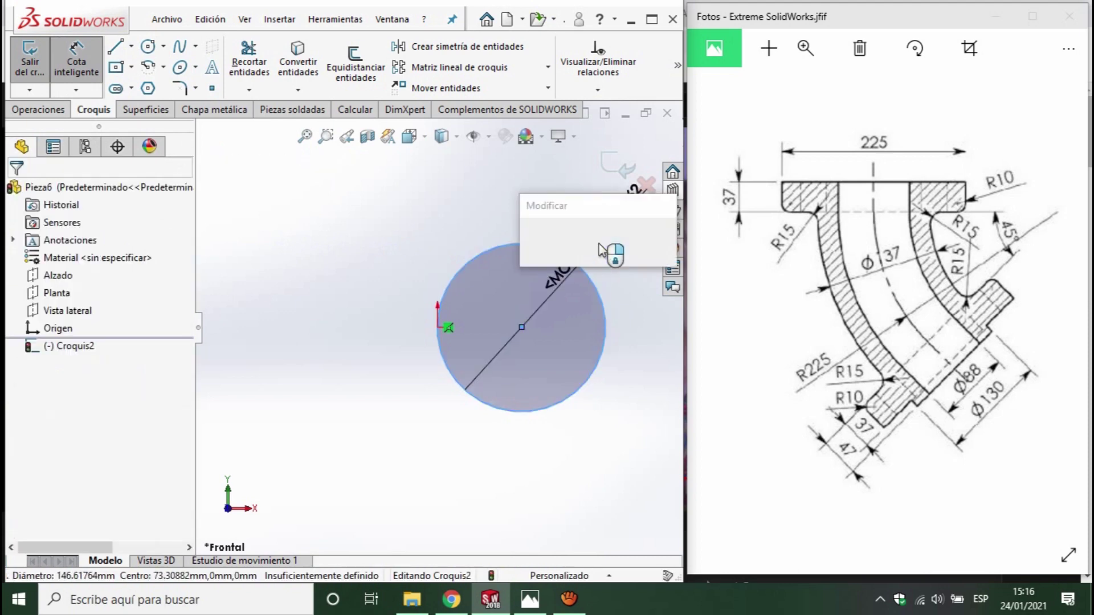
text(225*2)
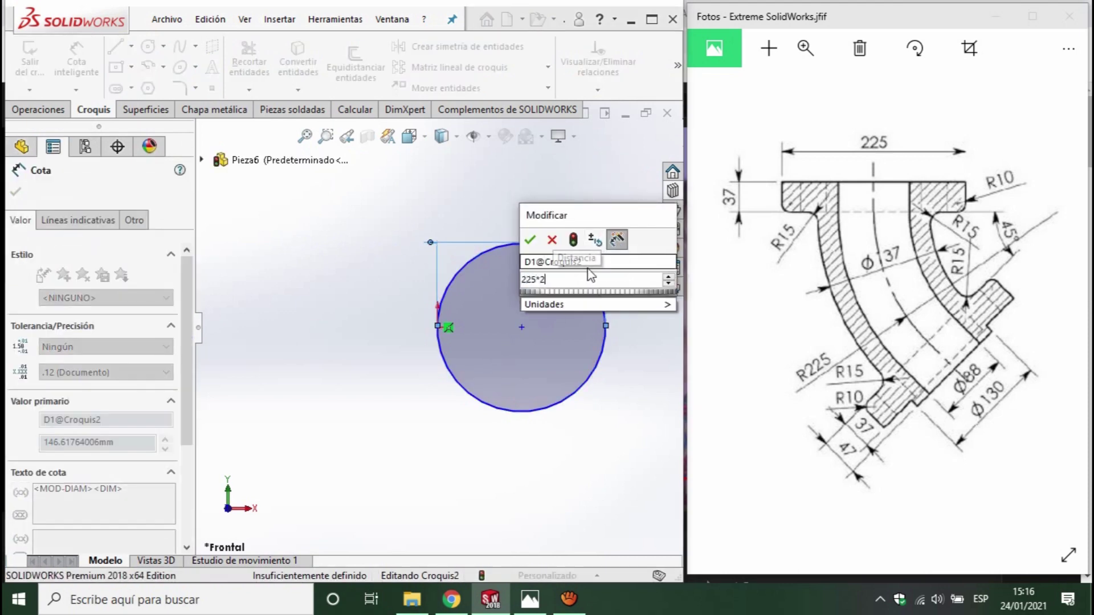
key(Return)
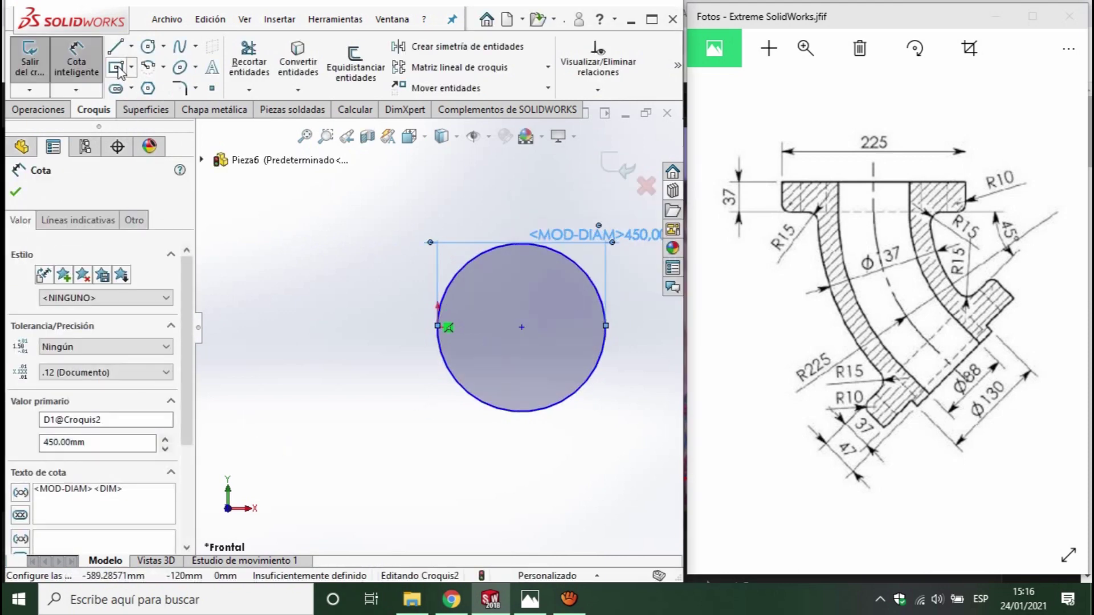
- Draw a horizontal line between the origin and the circle's centre, plus a slanted line about 440 mm long from the centre down-left past the circle
click(116, 48)
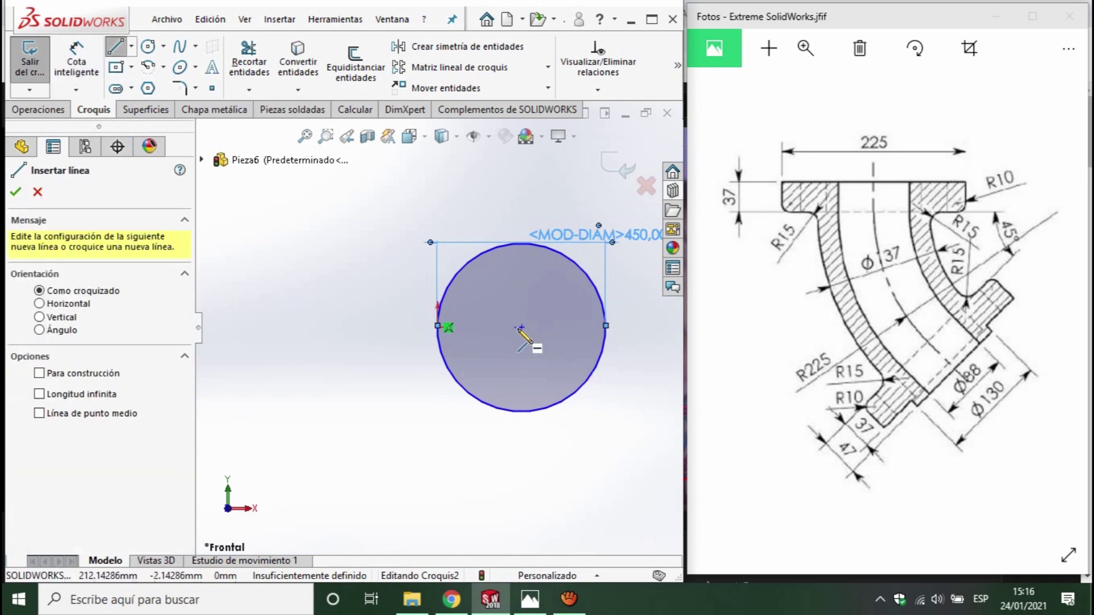
click(438, 327)
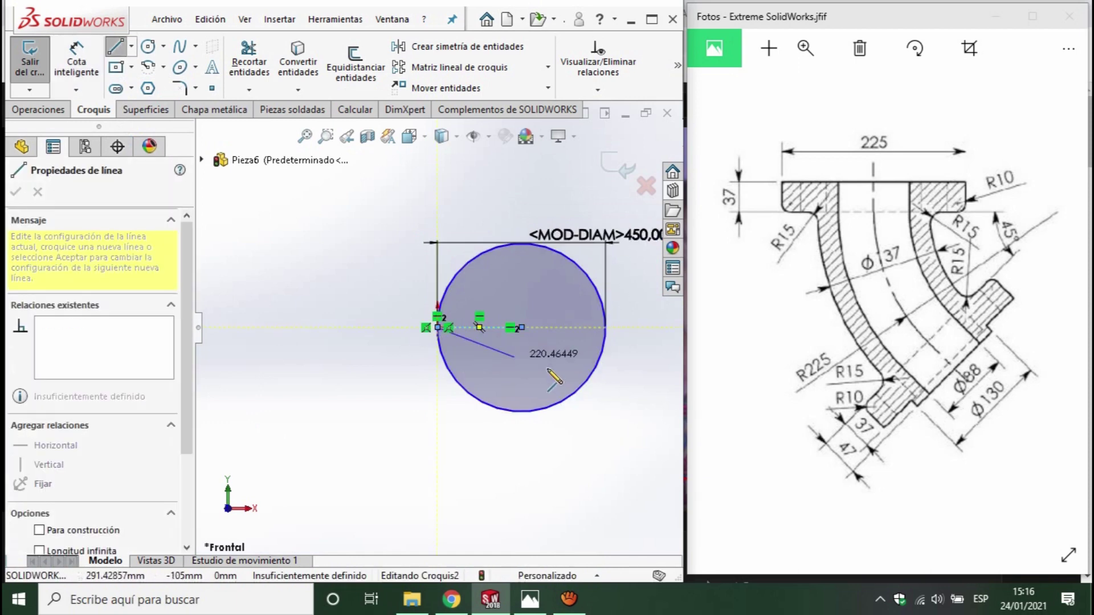
click(520, 327)
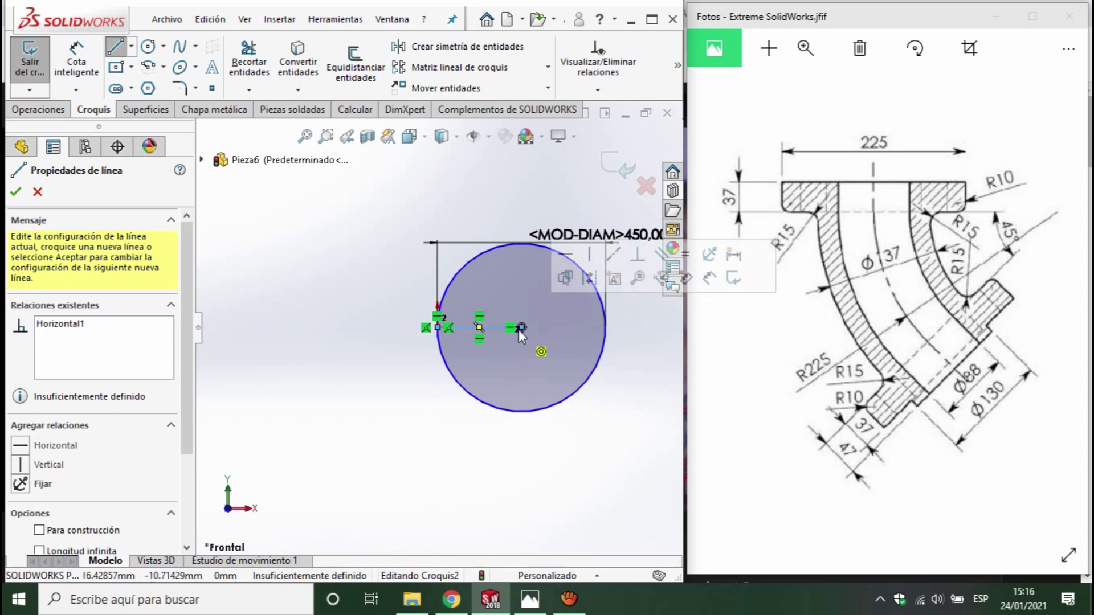
key(Escape)
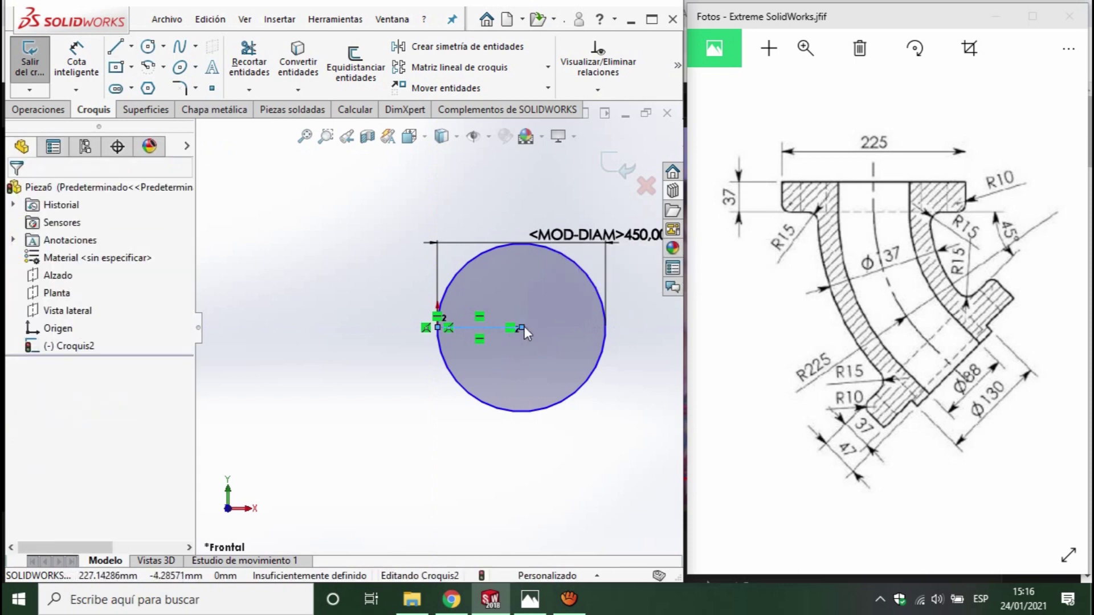
key(l)
click(520, 327)
click(397, 436)
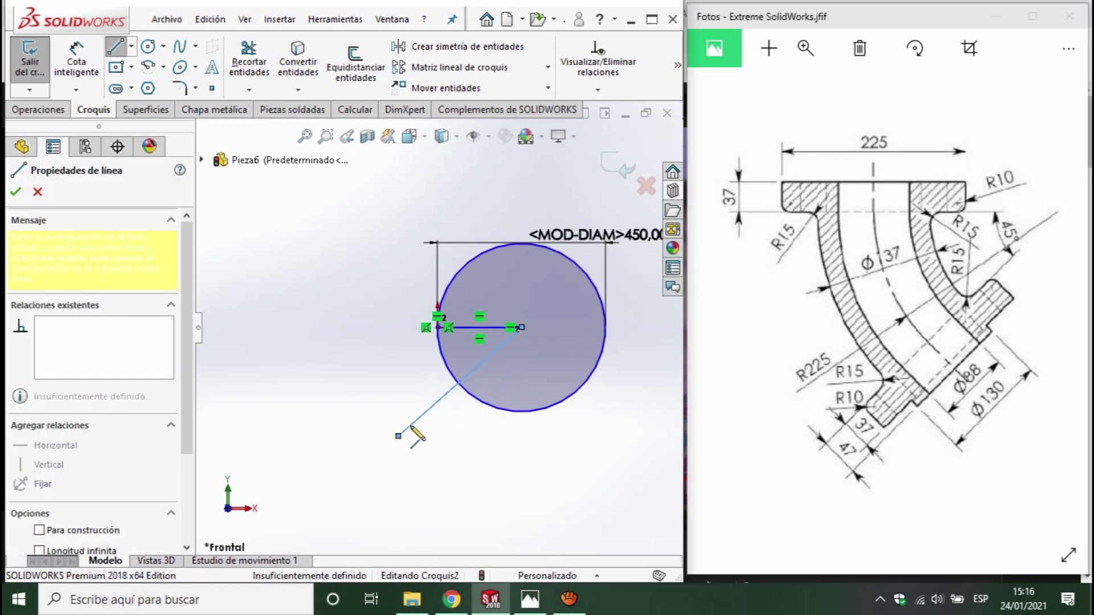
key(Escape)
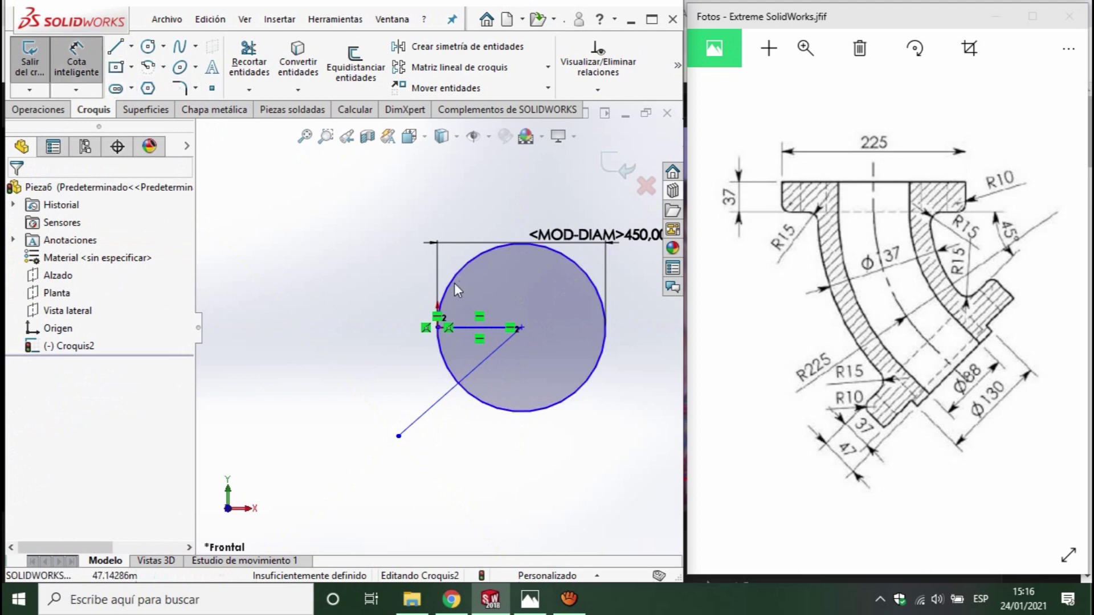
click(458, 325)
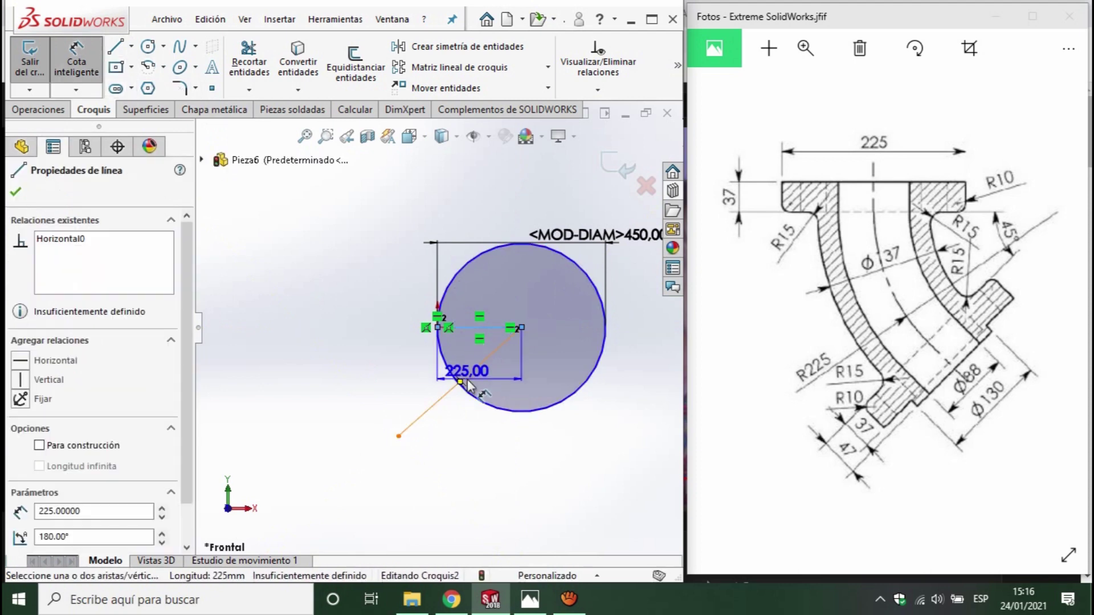
click(467, 371)
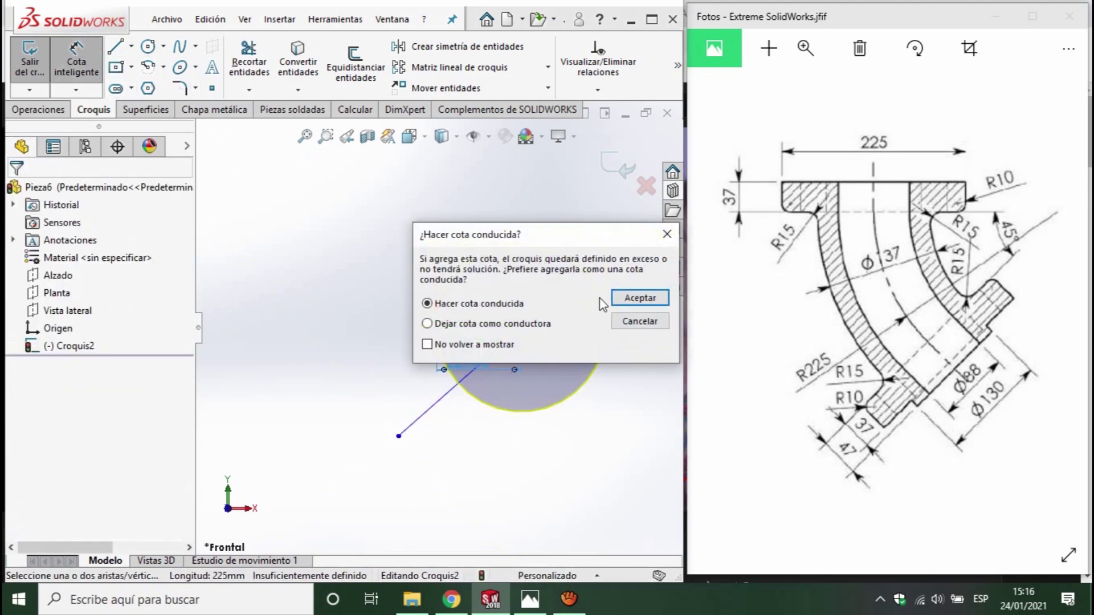
key(Escape)
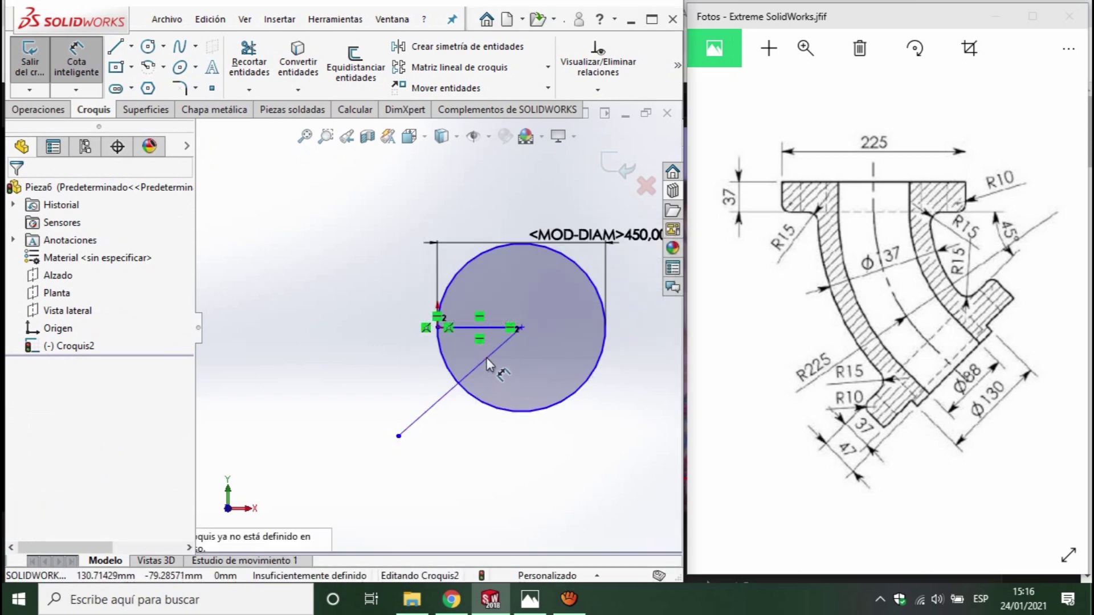
- Dimension the angle between the slanted line and the horizontal line as 45°
click(487, 358)
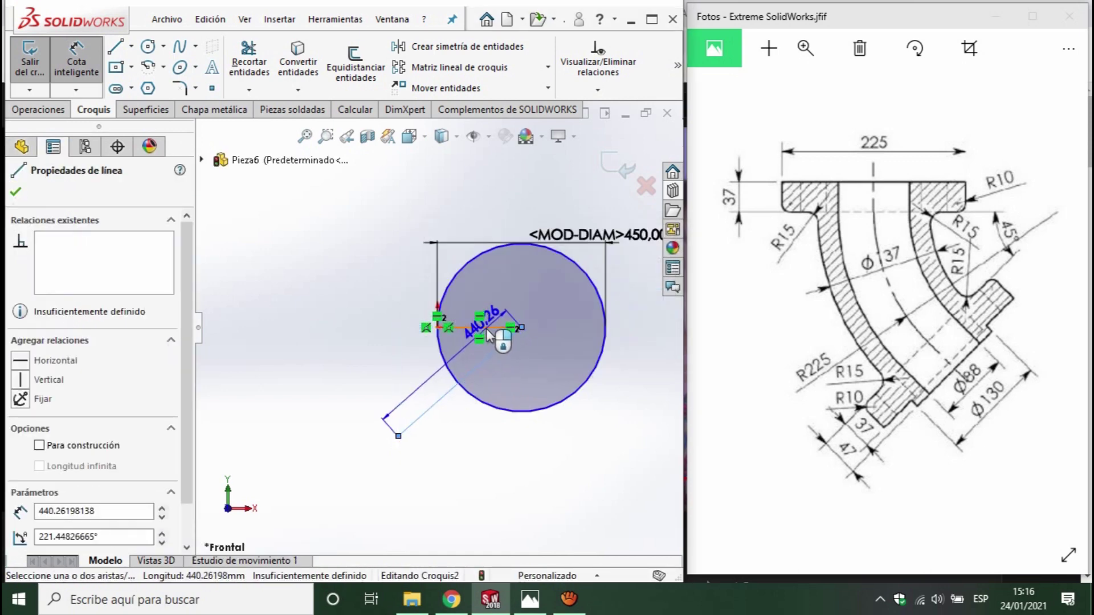
click(488, 336)
click(425, 370)
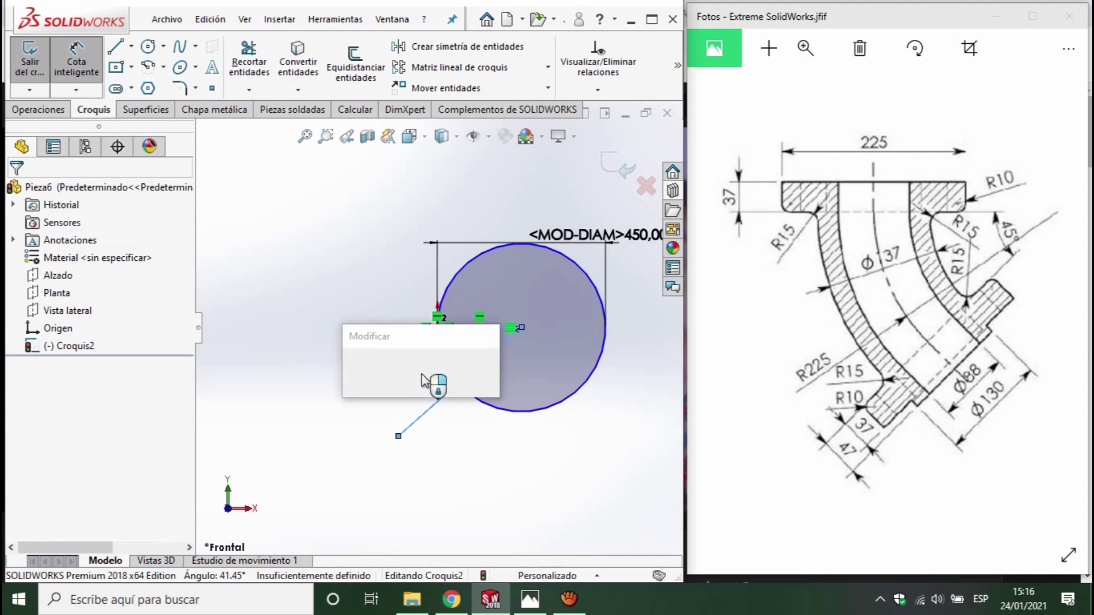
text(45)
key(Return)
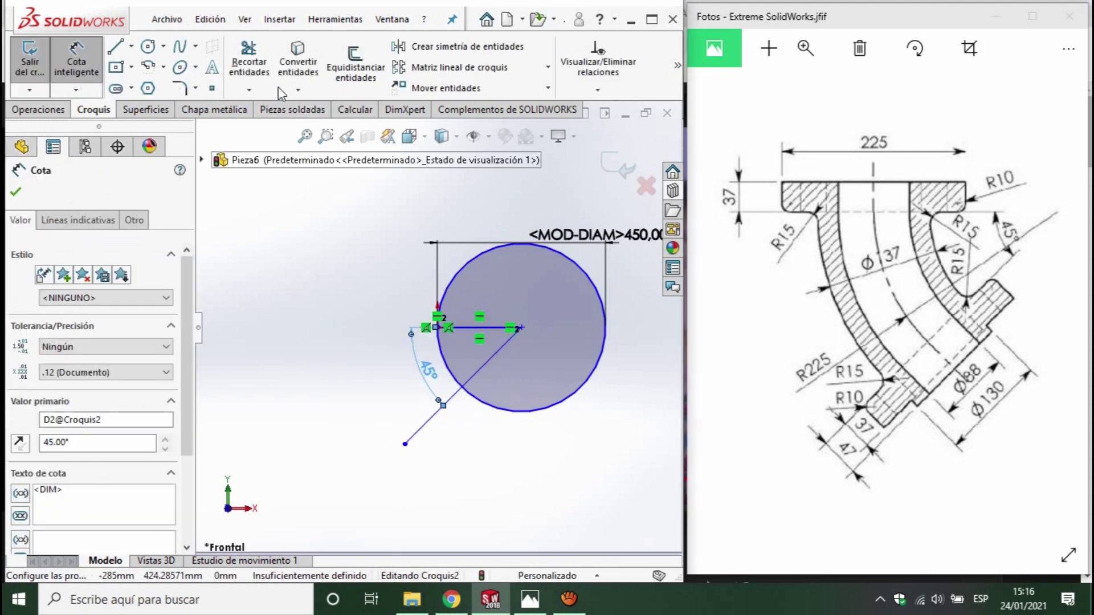
- Trim away both lines and the rest of the circle, leaving only the 45° arc from the origin, and exit the sketch
click(249, 57)
drag(438, 245, 542, 302)
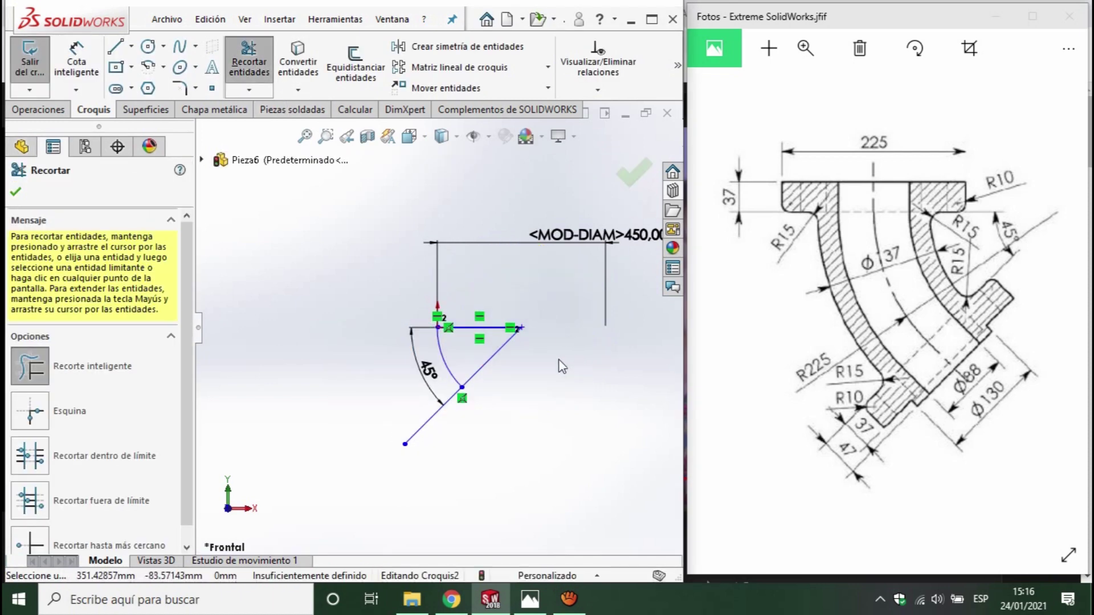
scroll(550, 361, down, 5)
scroll(435, 353, up, 2)
mouse_move(438, 430)
mouse_down()
mouse_move(357, 276)
mouse_move(371, 264)
mouse_move(310, 425)
mouse_move(322, 473)
mouse_up()
click(632, 171)
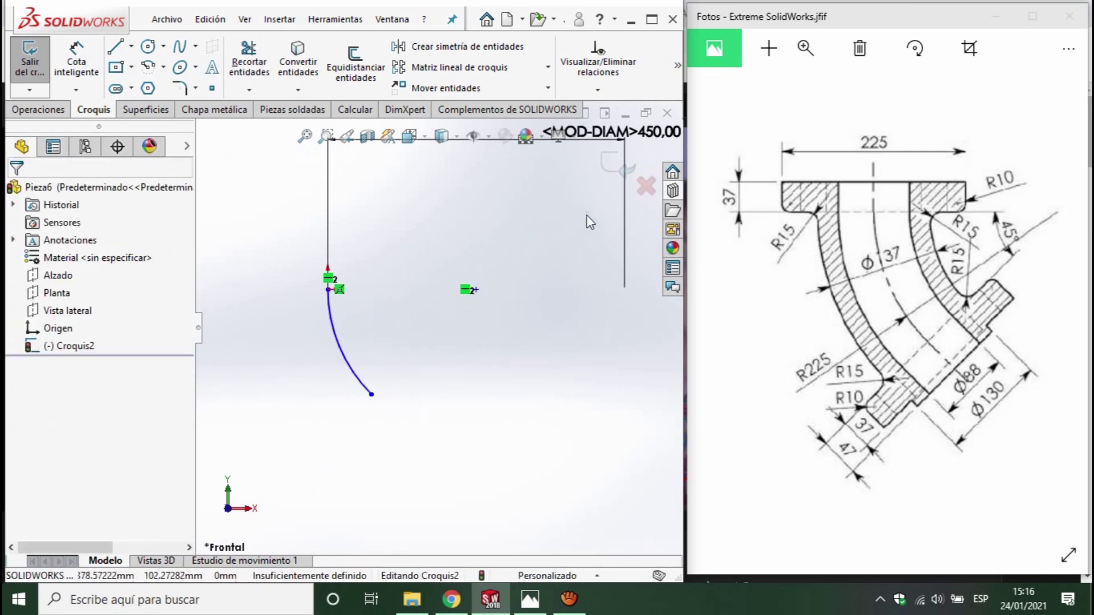
click(611, 167)
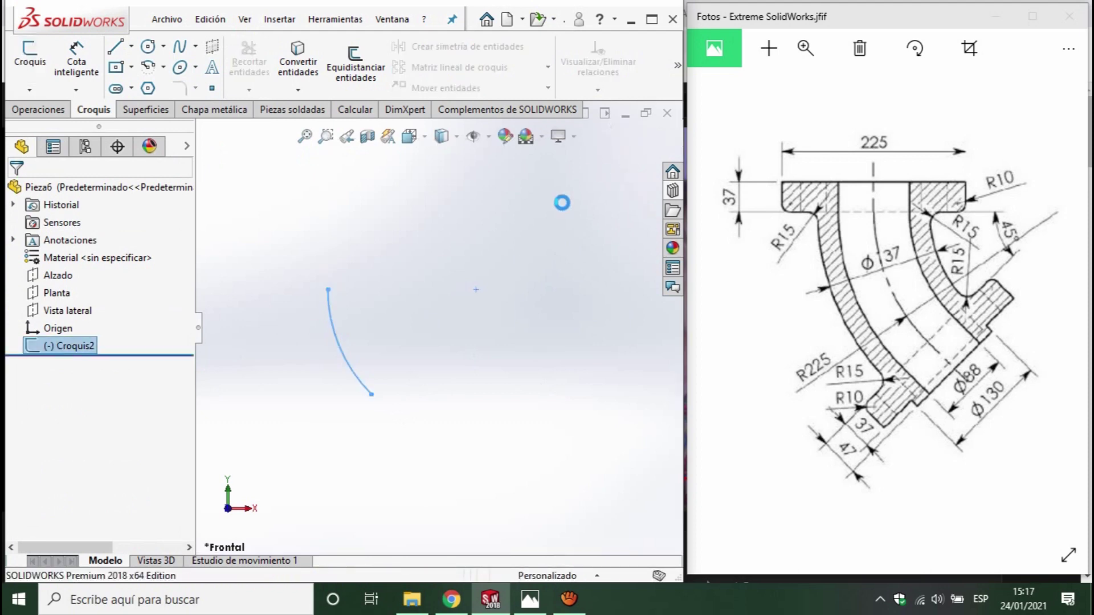
- Start a sketch on the Planta plane and draw a circle about 61 mm in diameter centred on the origin
click(63, 298)
middle_drag(446, 386, 453, 422)
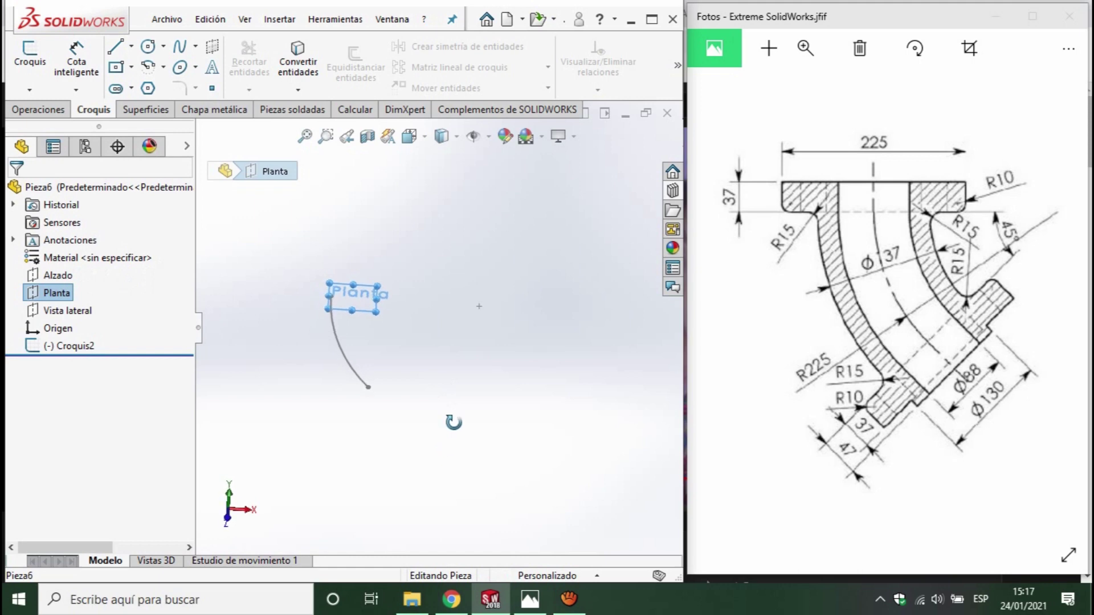
click(29, 54)
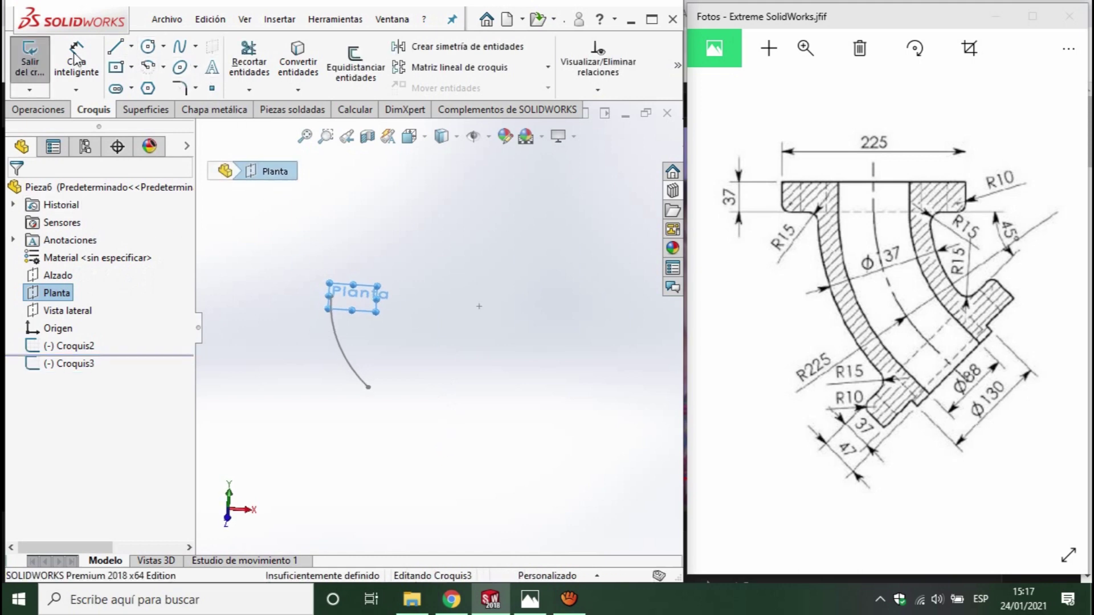
click(150, 53)
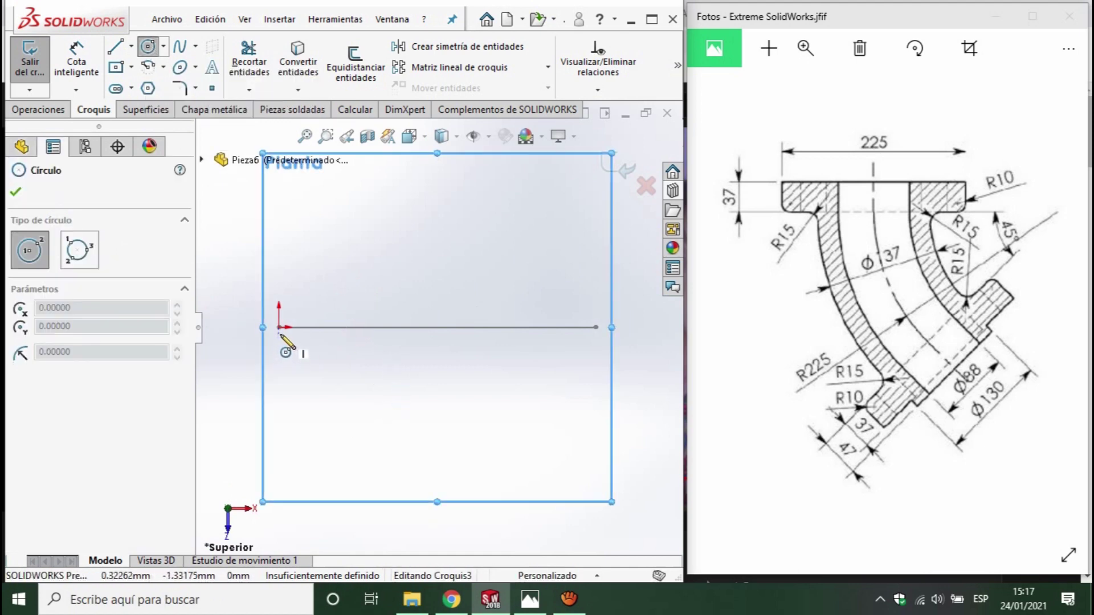
click(278, 327)
click(388, 439)
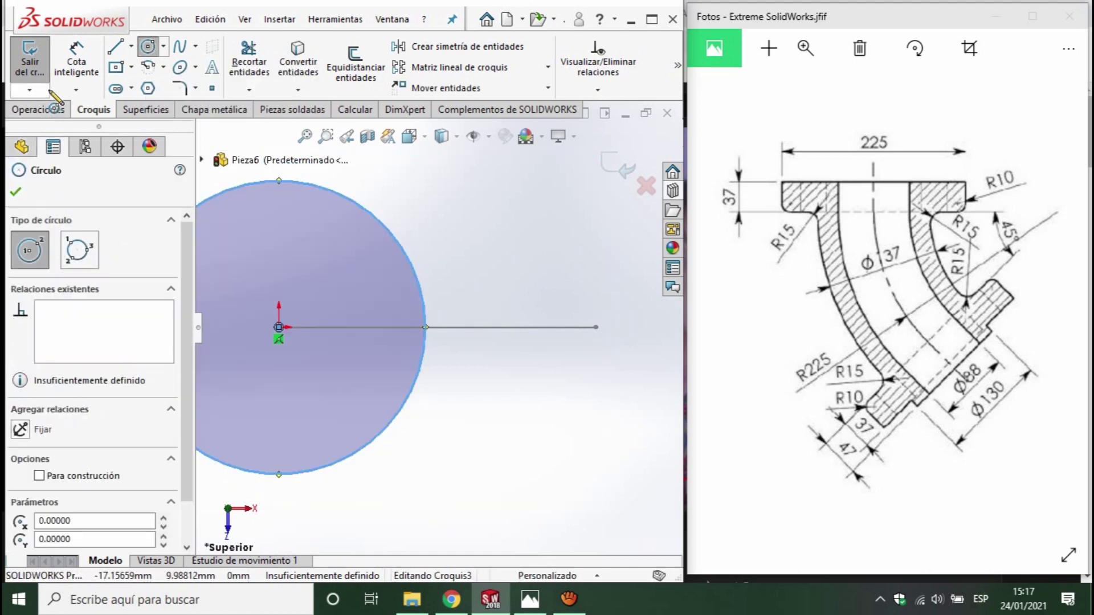
key(Escape)
- Dimension the profile circle's diameter as 137 mm and exit the sketch
click(390, 238)
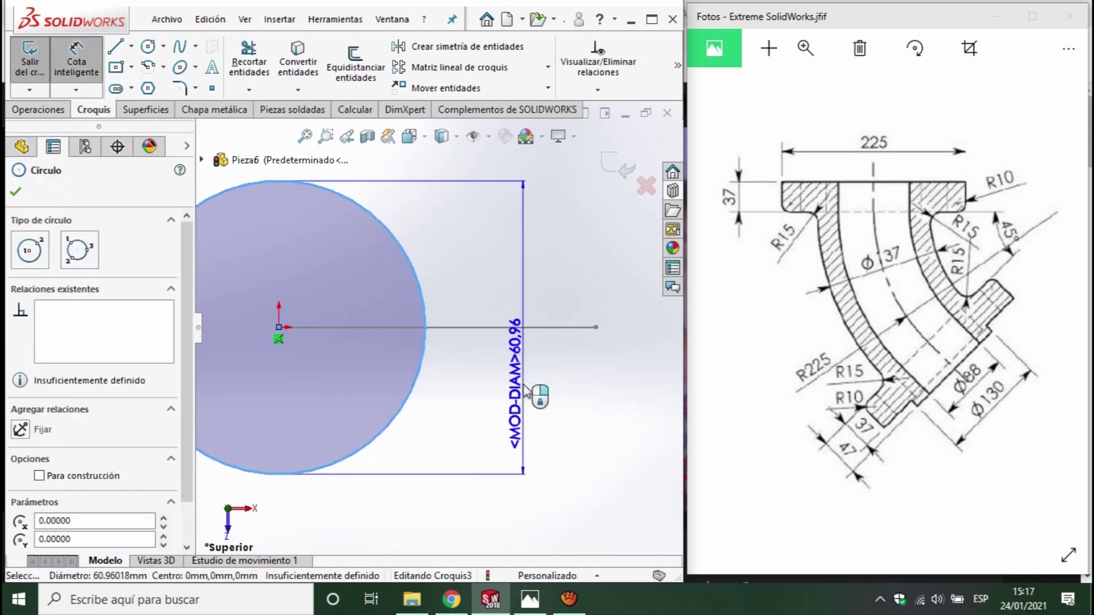
click(527, 374)
text(137)
key(Return)
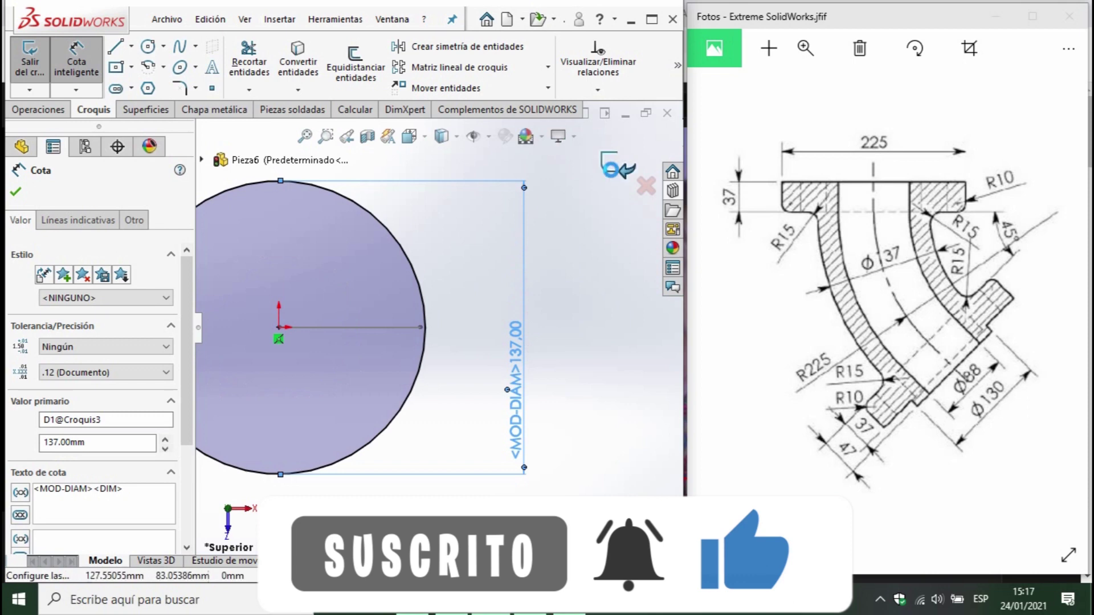
click(614, 165)
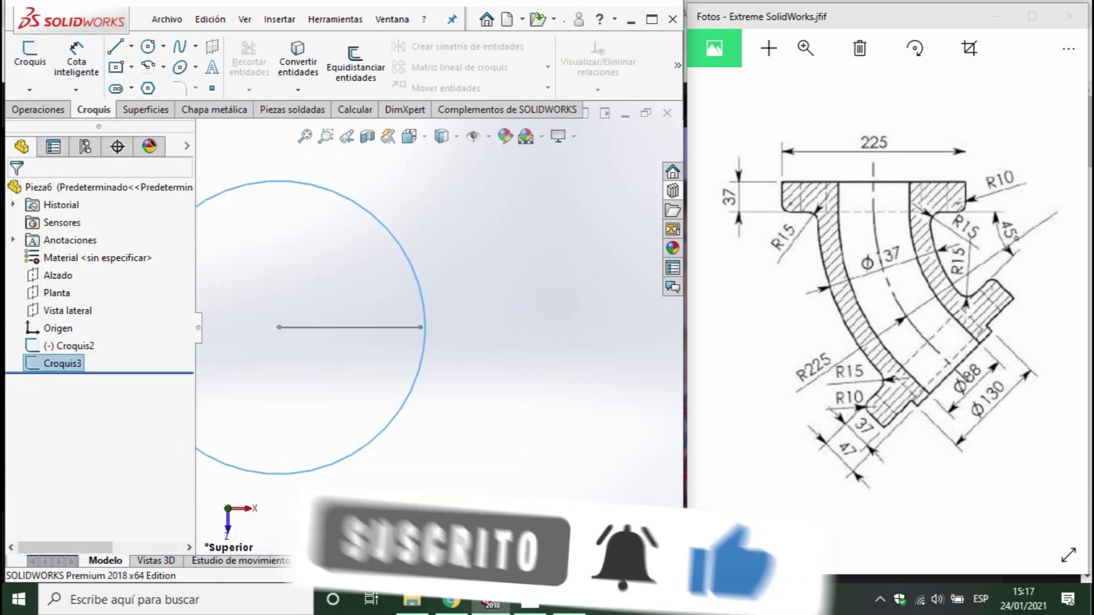
- Create a swept boss using the 137 mm circle as the profile and the 45° arc as the path
middle_drag(459, 238, 420, 289)
scroll(395, 341, up, 5)
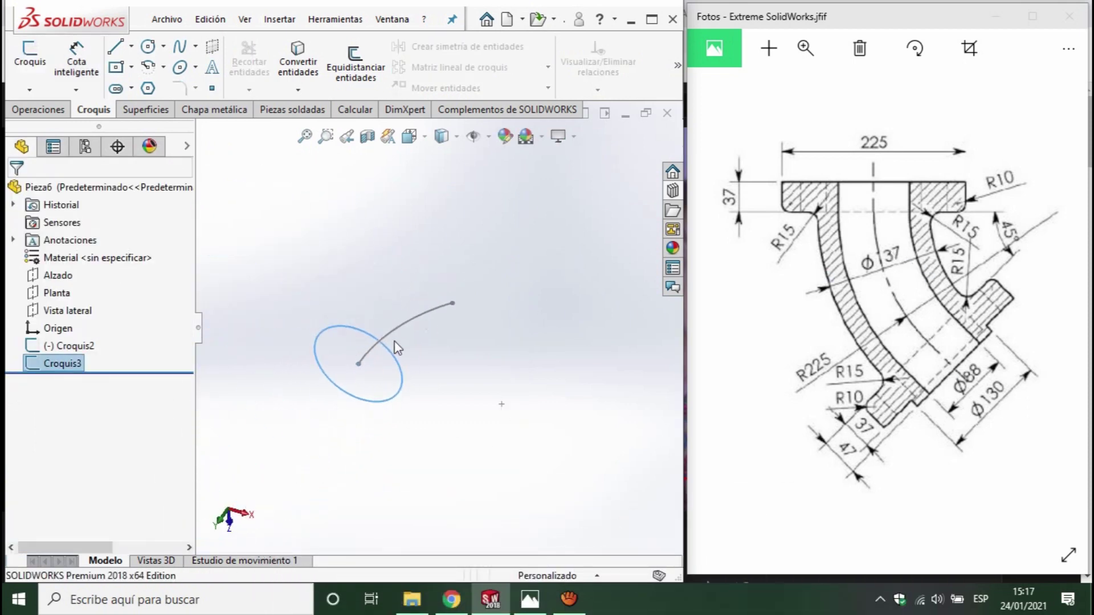
click(39, 109)
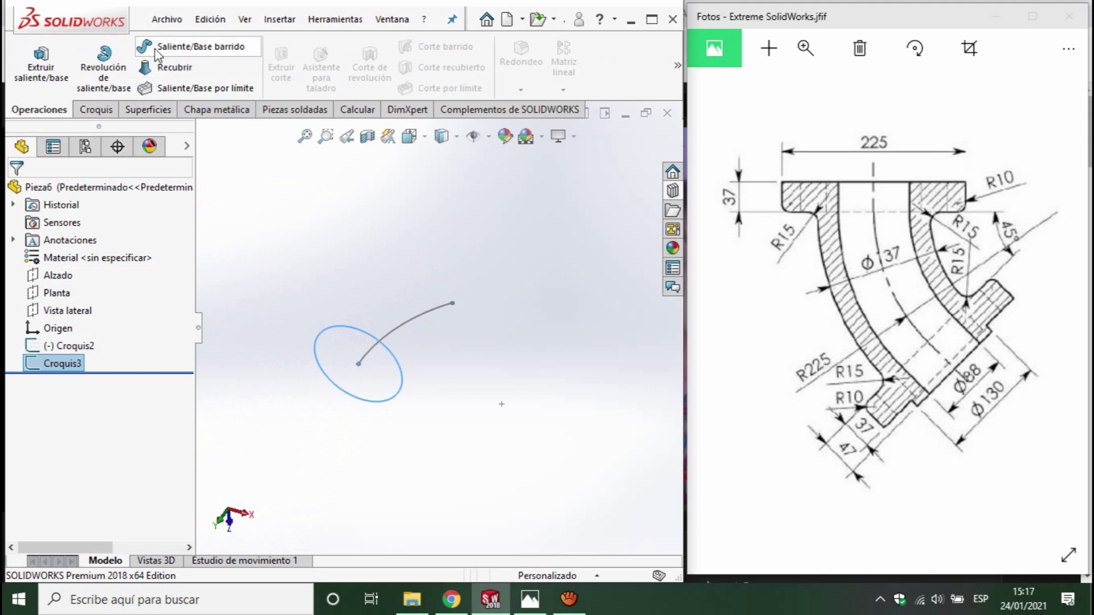
click(158, 50)
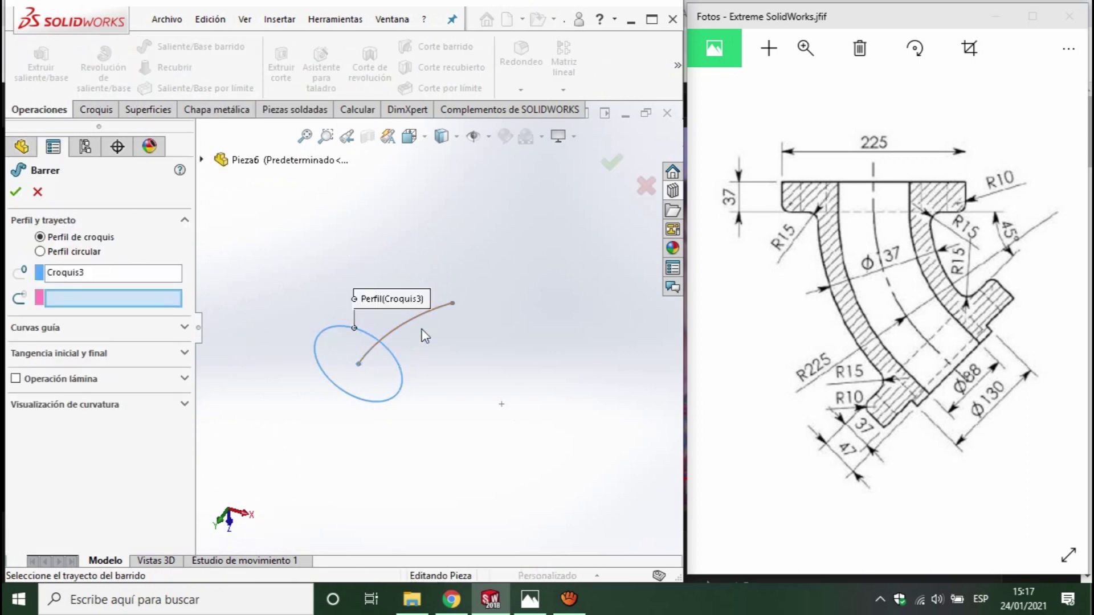
click(408, 327)
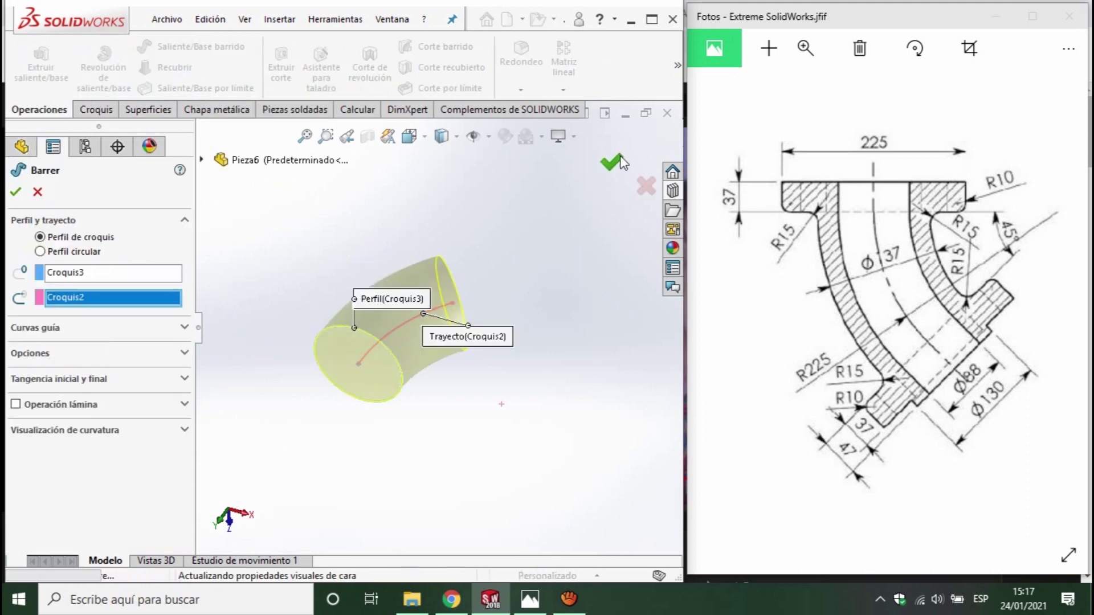
click(611, 162)
middle_drag(405, 391, 446, 325)
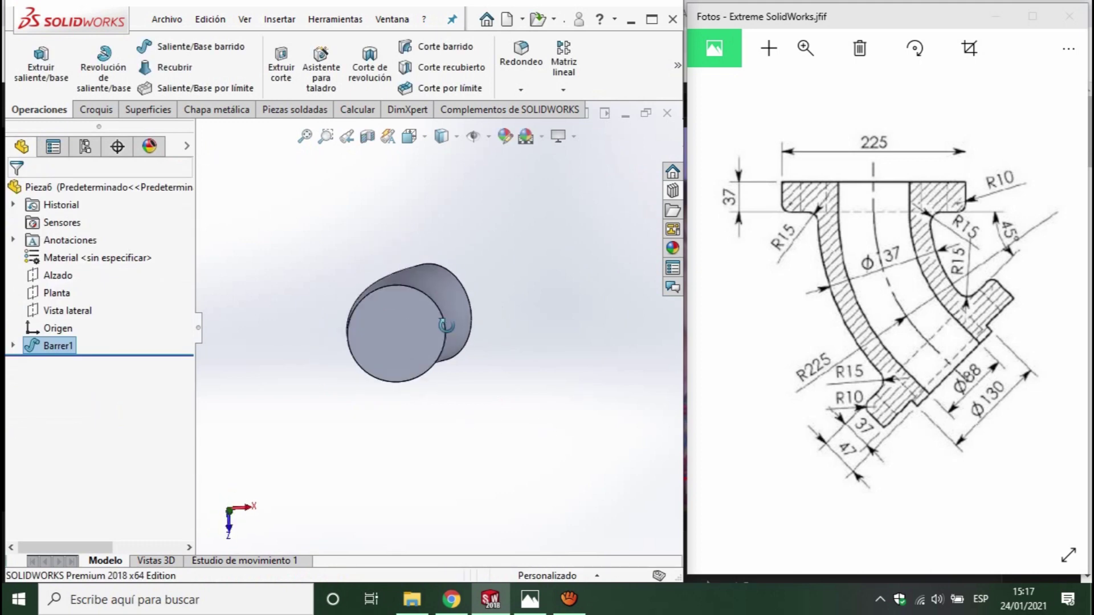
- Start a sketch on the swept body's flat end face at the origin and draw an origin-centred circle about 93 mm in diameter
click(419, 329)
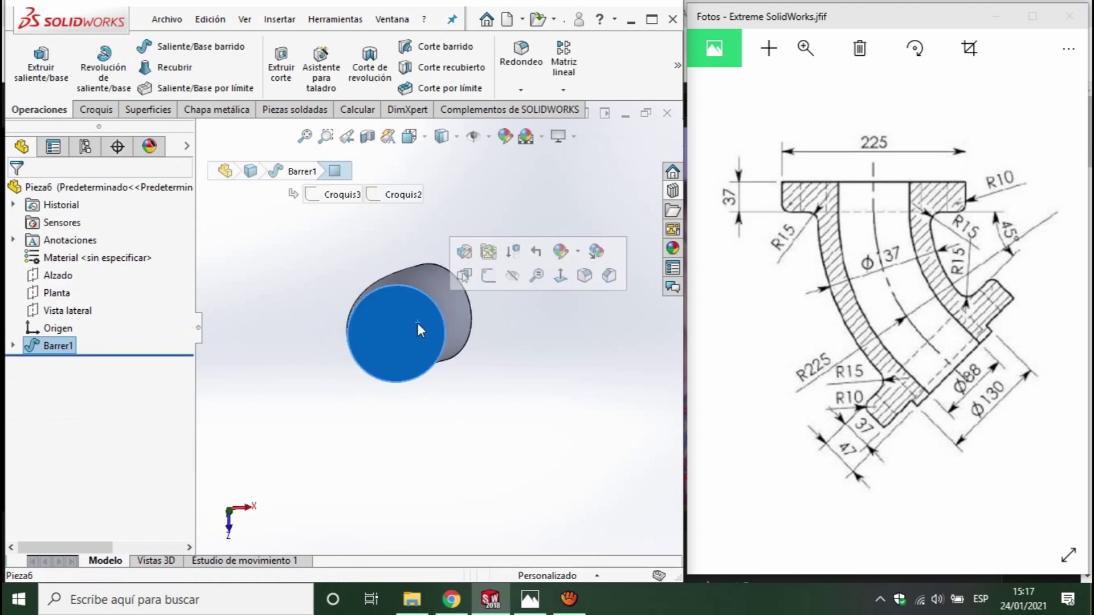
right_click(417, 328)
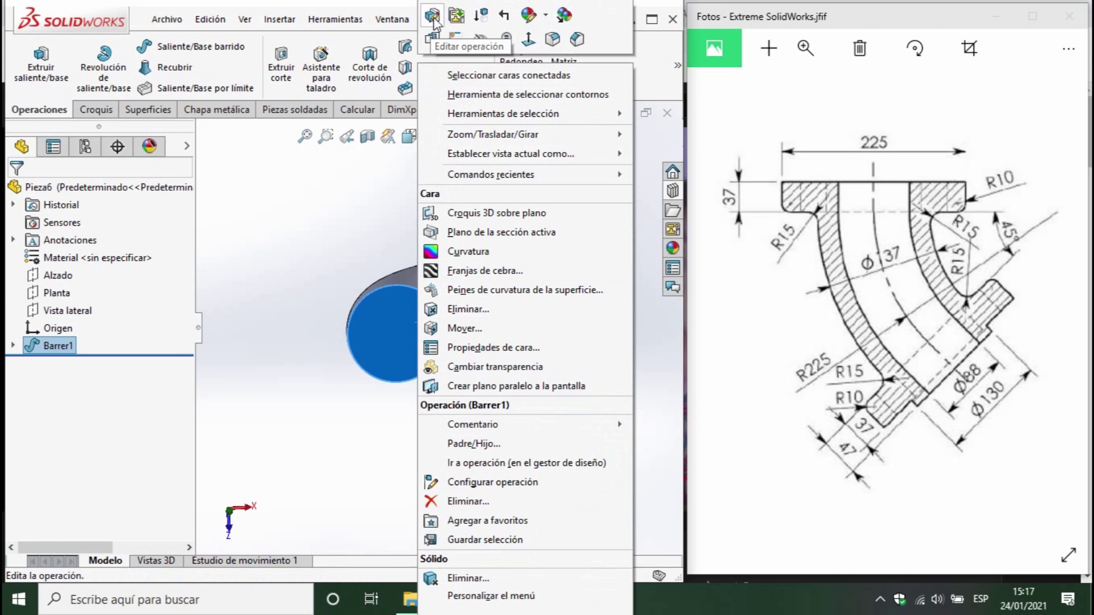
click(359, 256)
click(379, 347)
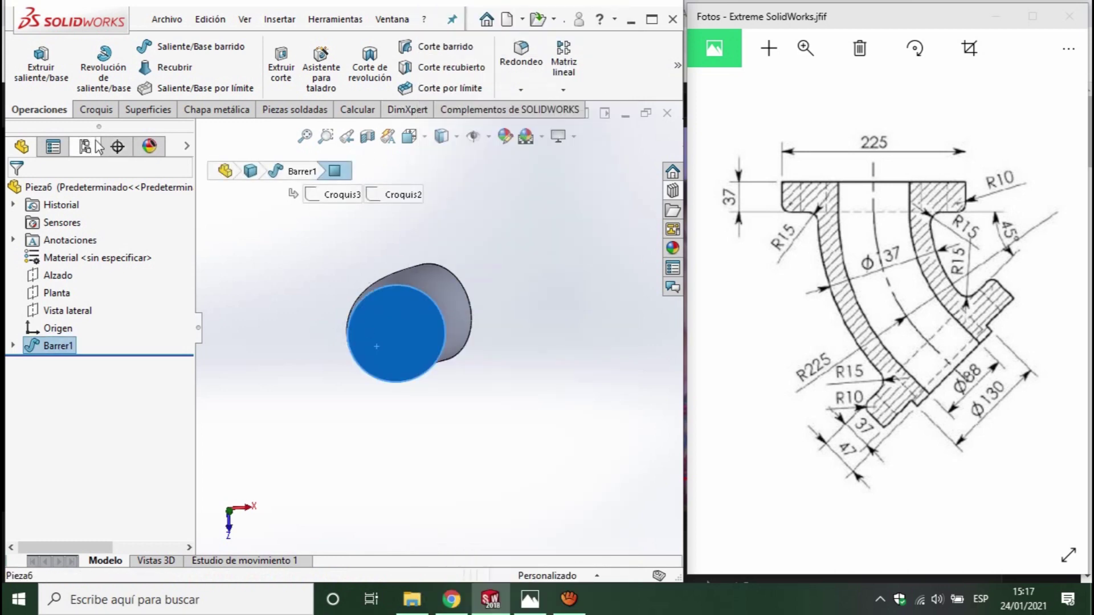
click(91, 110)
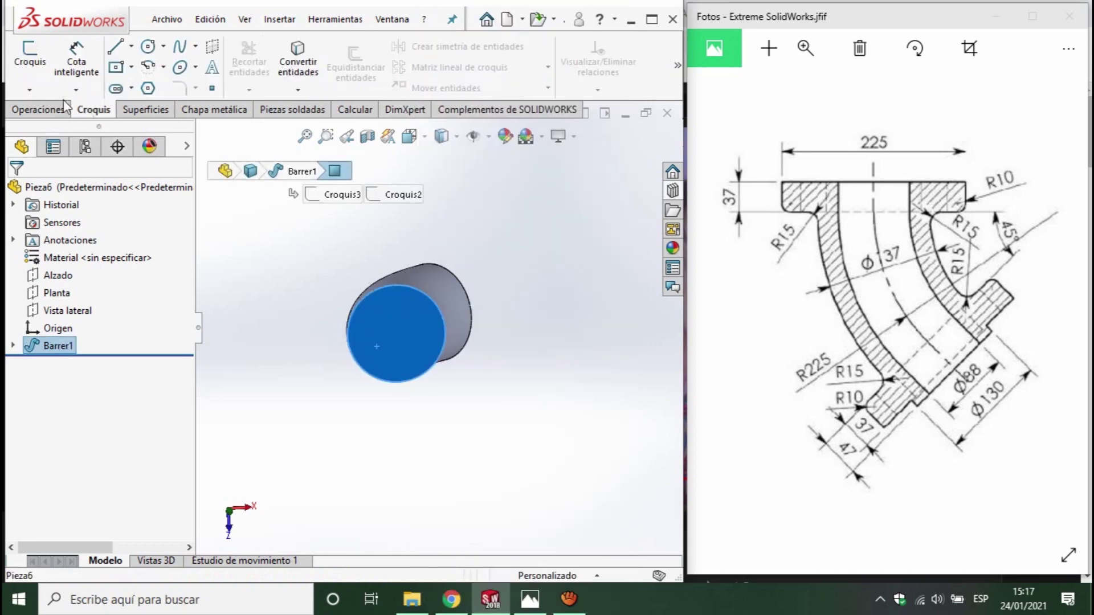
click(30, 57)
click(147, 48)
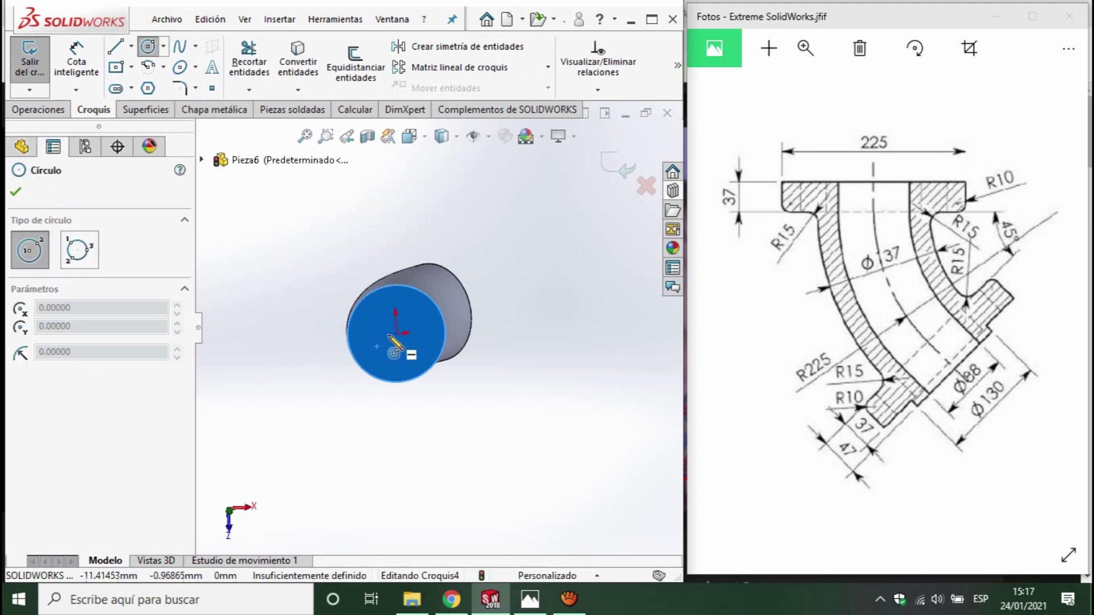
click(396, 334)
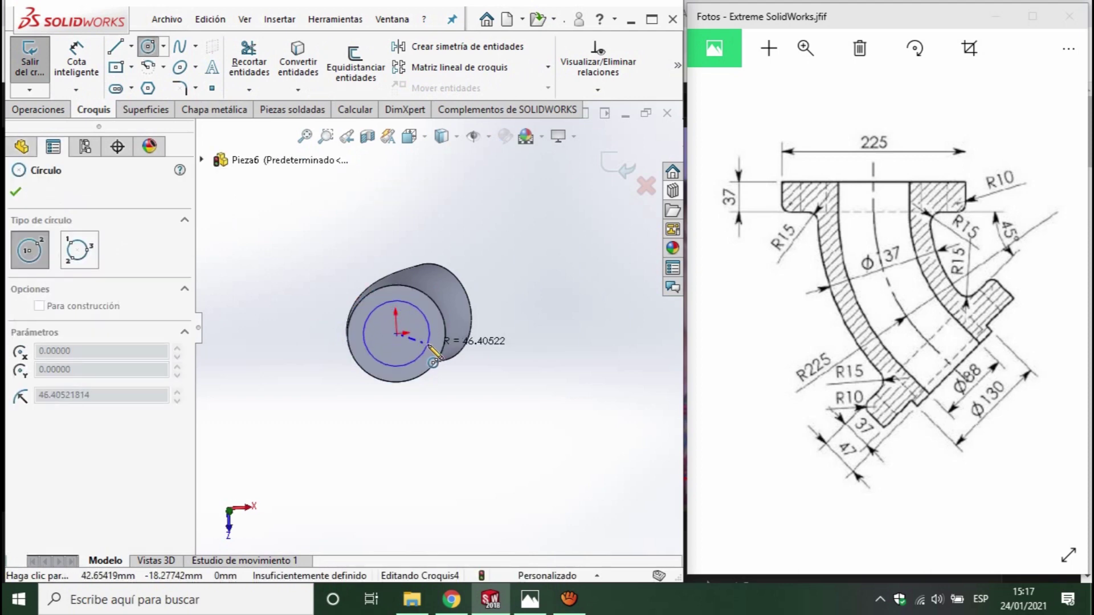
click(426, 346)
key(Escape)
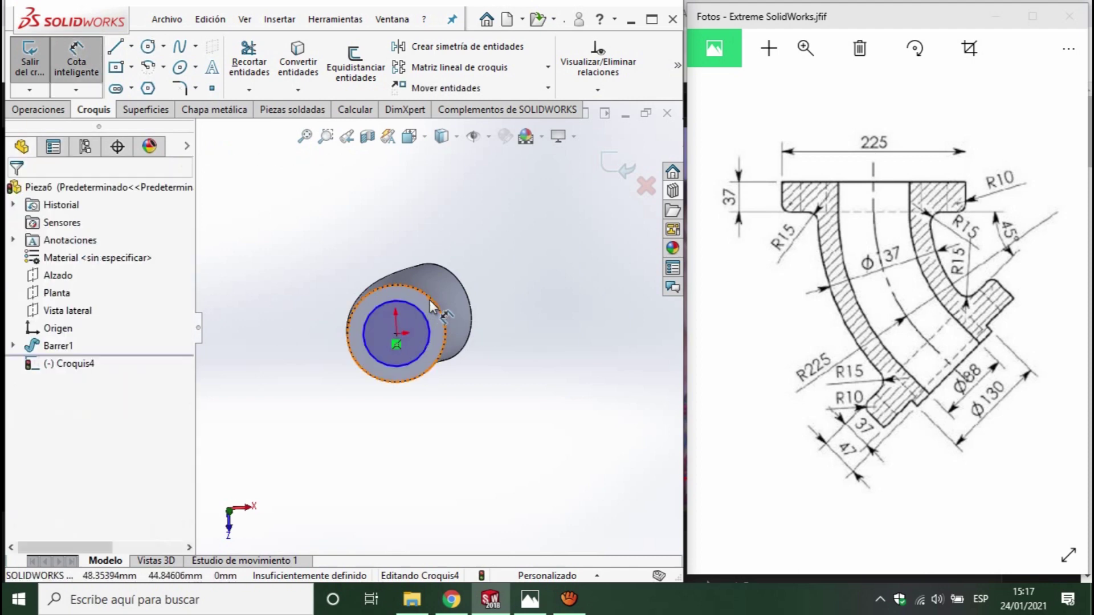
- Dimension the bore circle's diameter as 88 mm
click(422, 313)
click(513, 313)
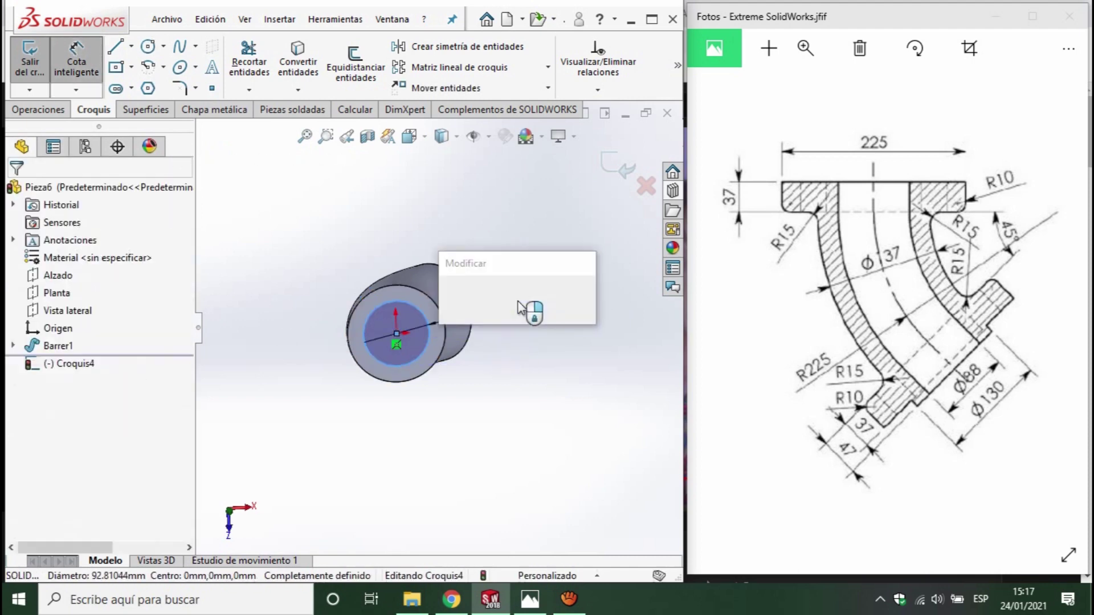
text(88)
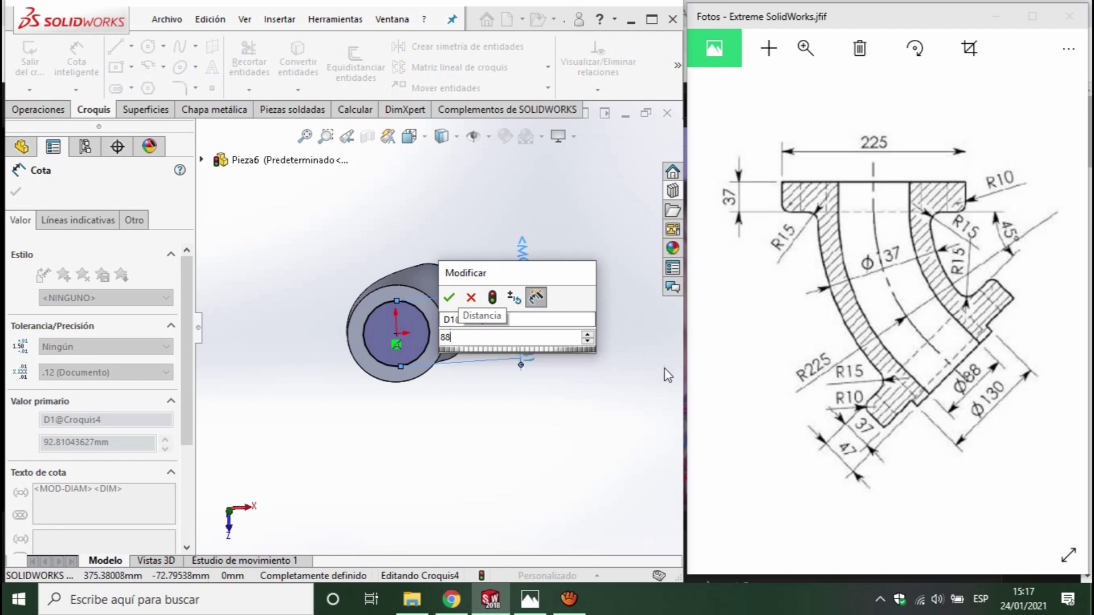
key(Return)
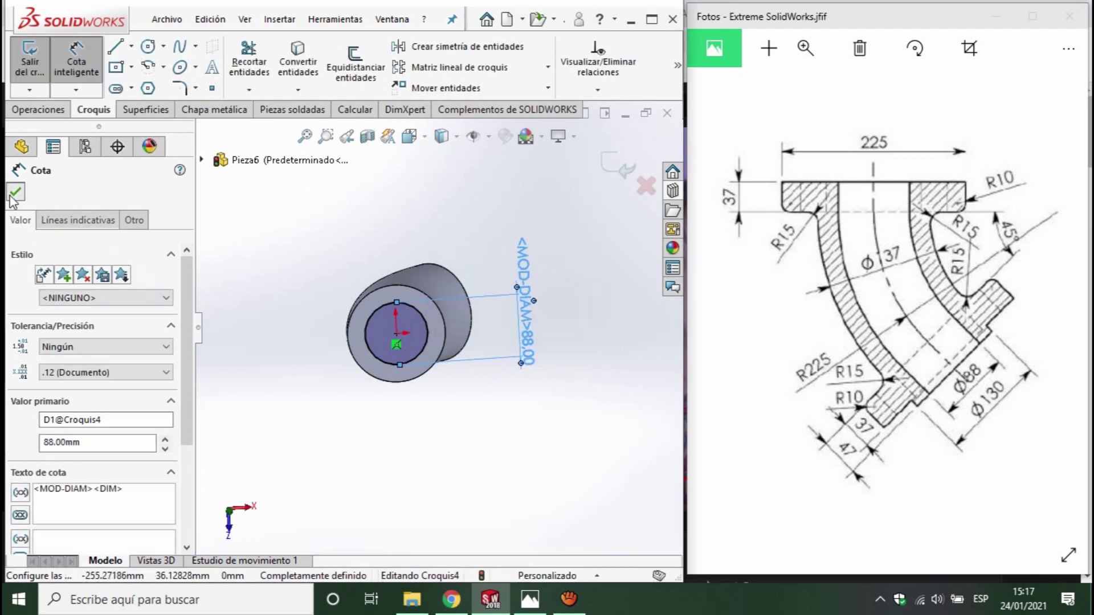
click(11, 196)
- Show the 45° arc path sketch (Croquis2) of the swept boss
middle_drag(421, 335, 330, 408)
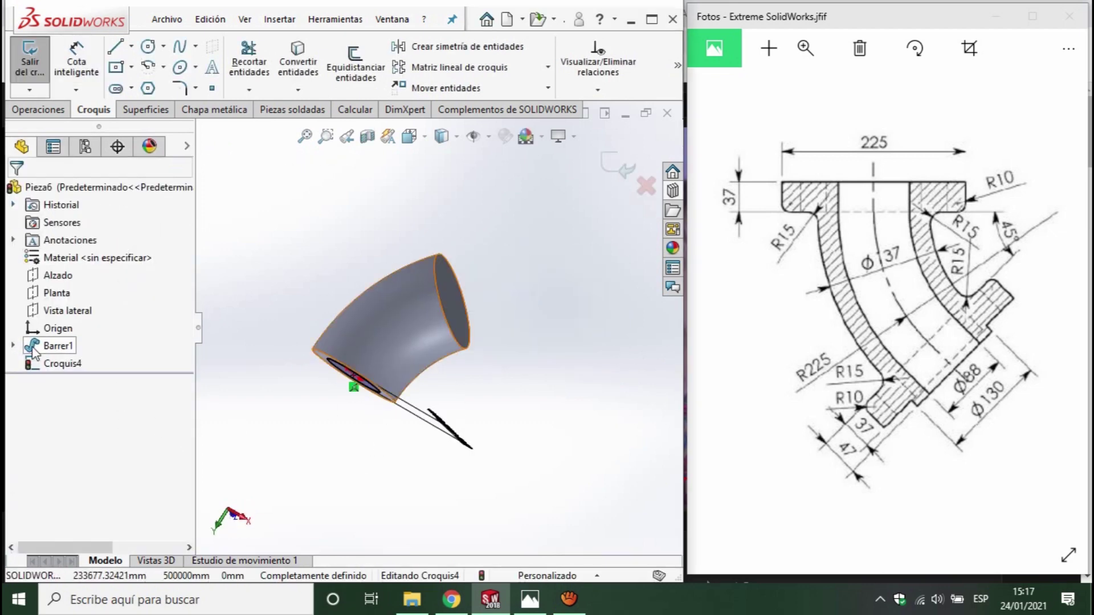
click(13, 346)
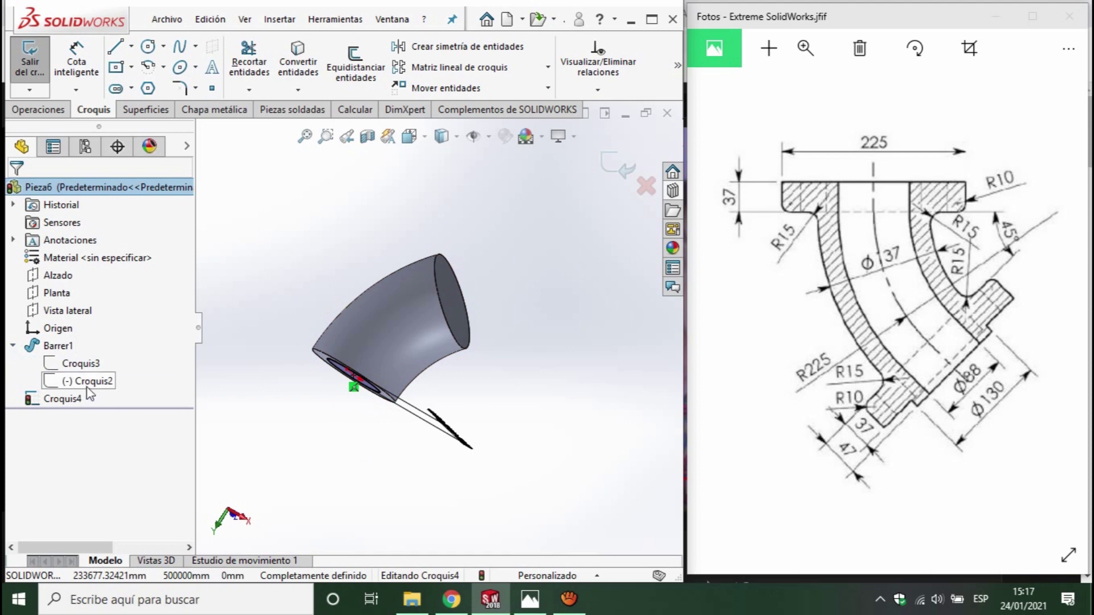
click(86, 367)
middle_drag(289, 419, 273, 348)
click(107, 383)
click(128, 357)
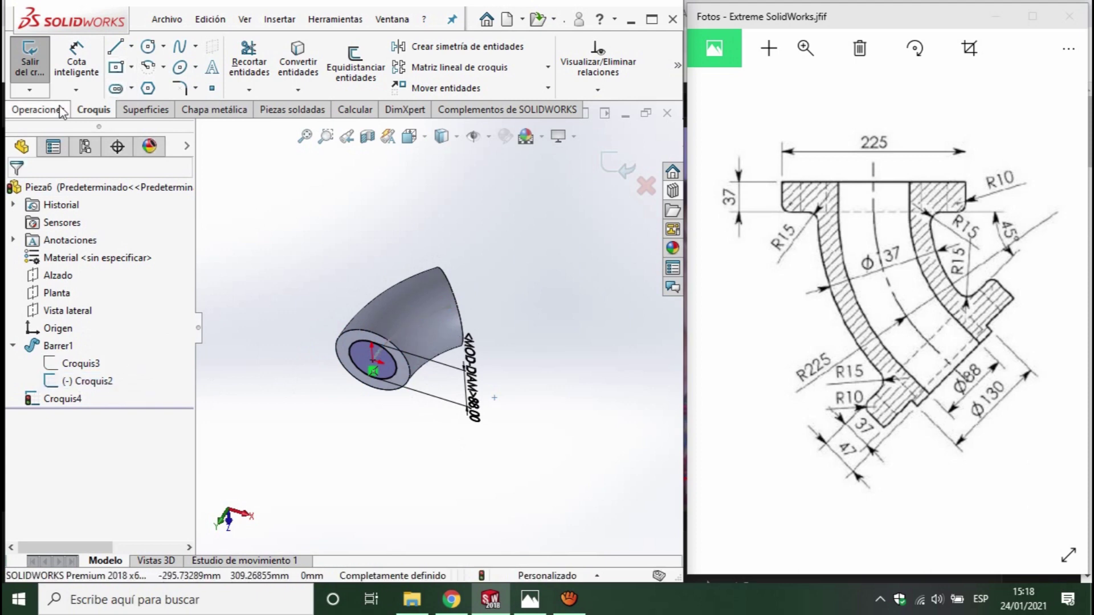
click(38, 109)
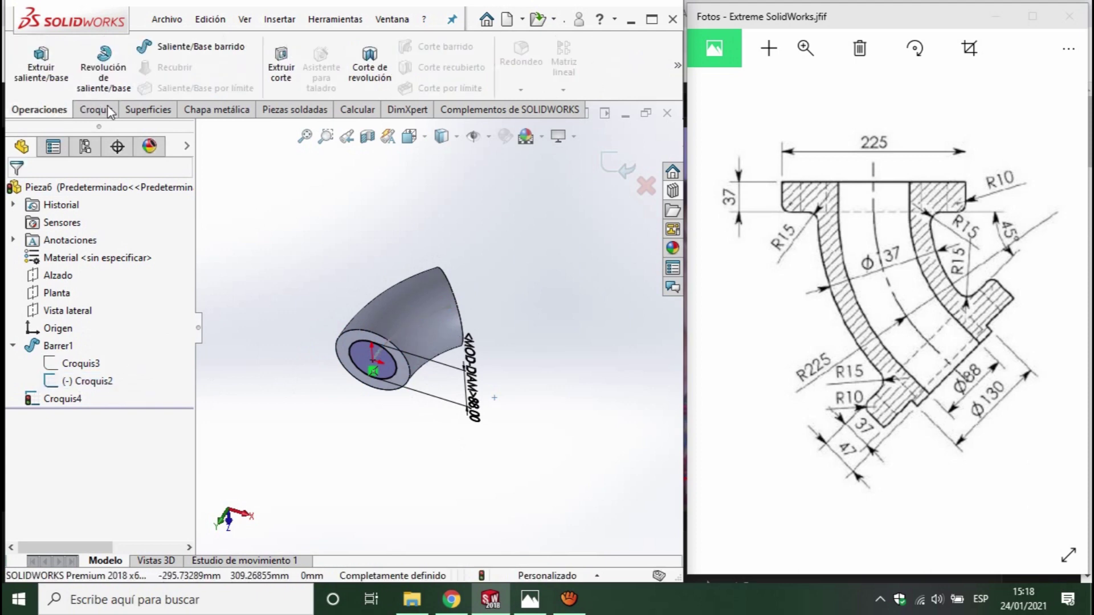
click(190, 50)
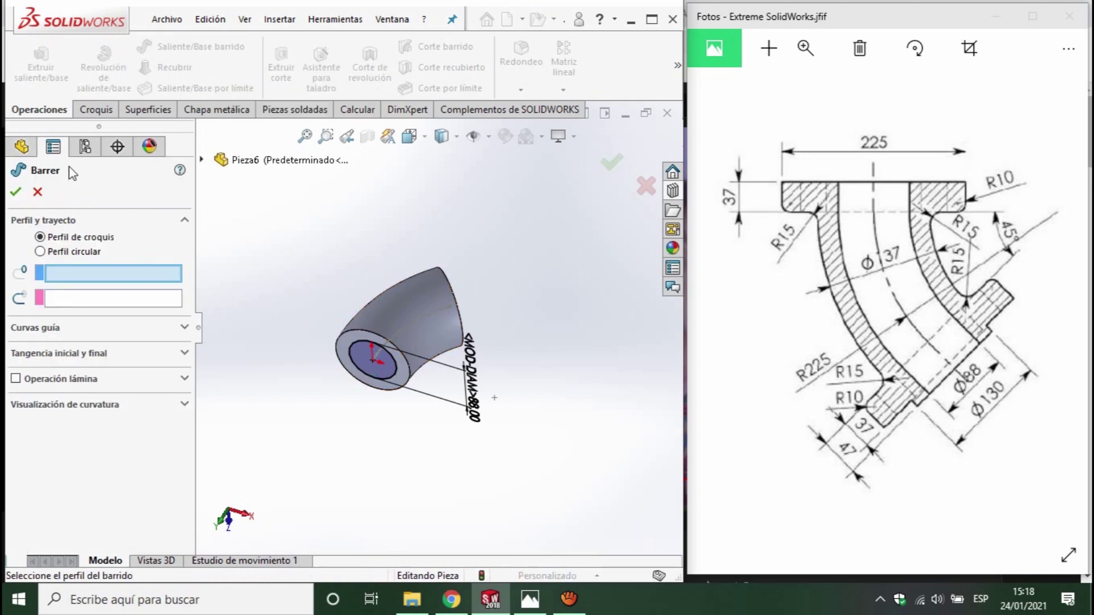
click(38, 188)
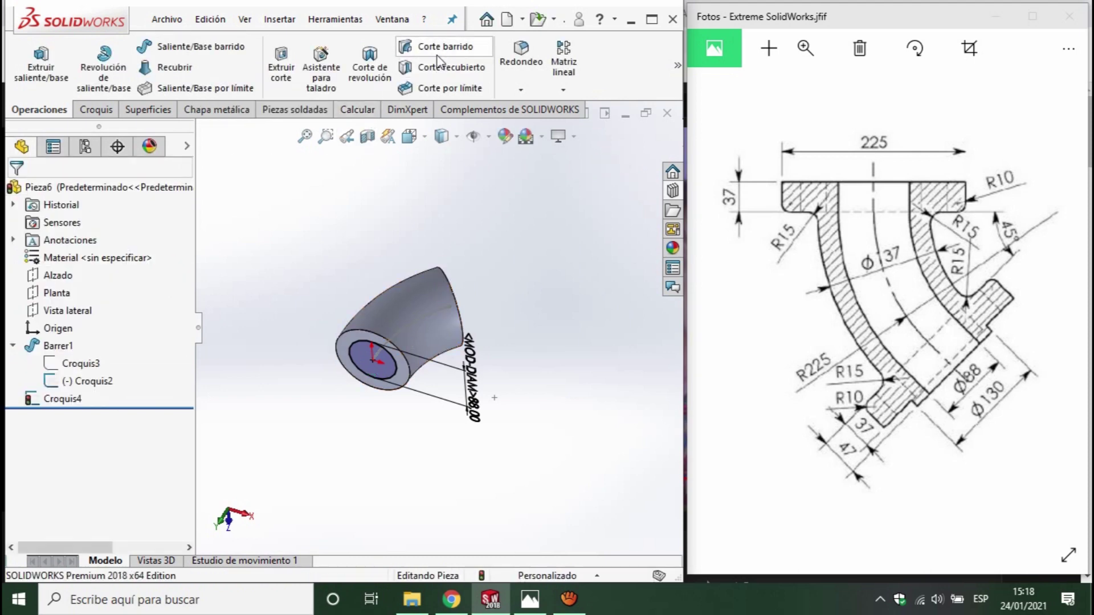
- Create a swept cut through the elbow using the 88 mm circle as the profile and the 45° arc as the path
click(438, 47)
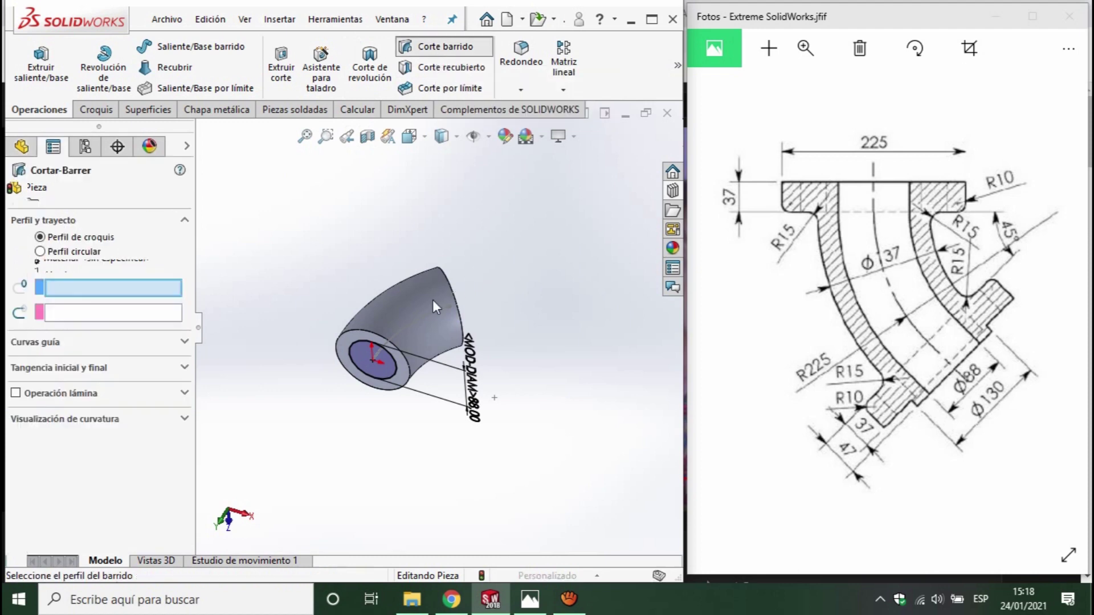
click(410, 317)
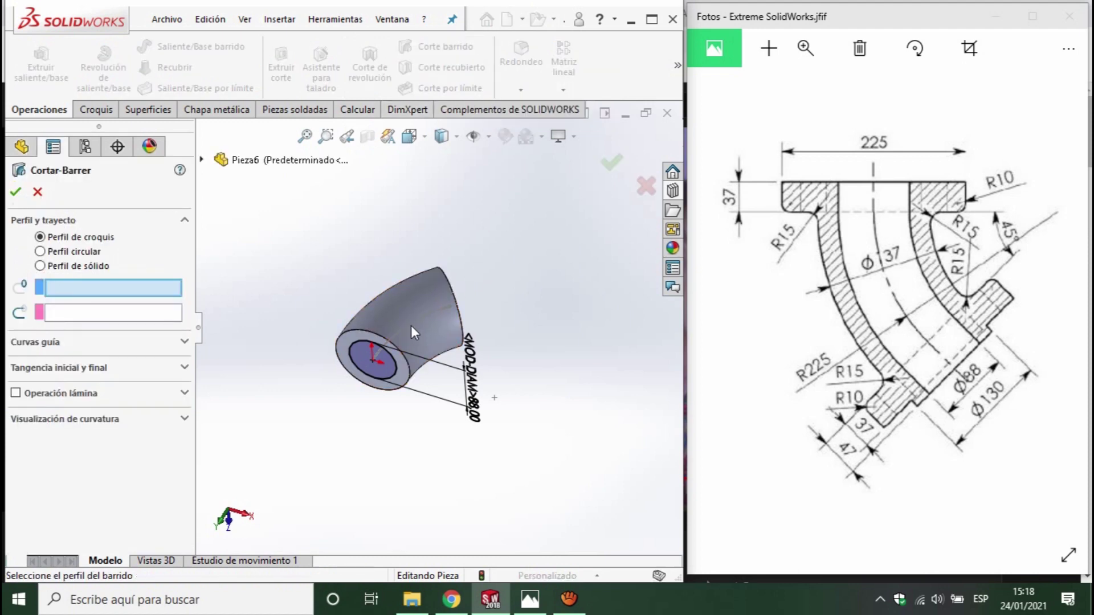
click(367, 344)
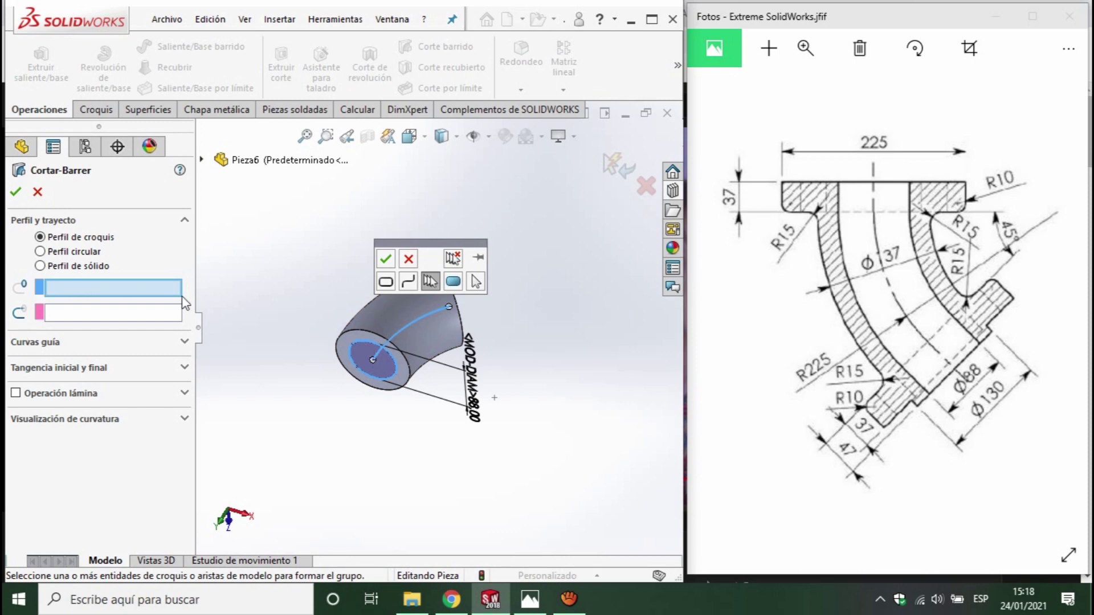
click(411, 260)
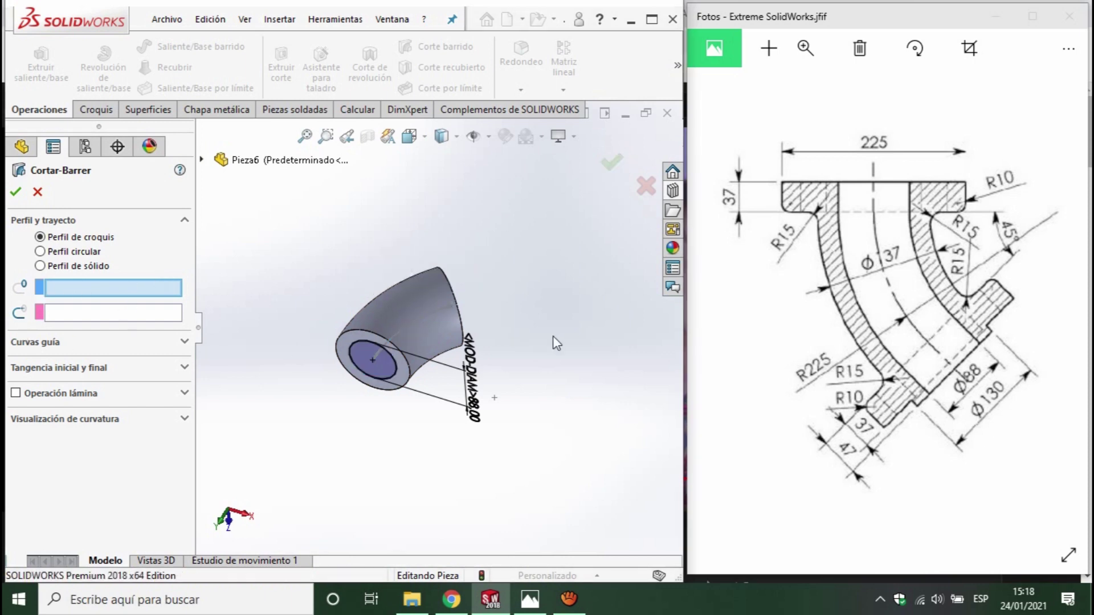
click(437, 317)
click(121, 313)
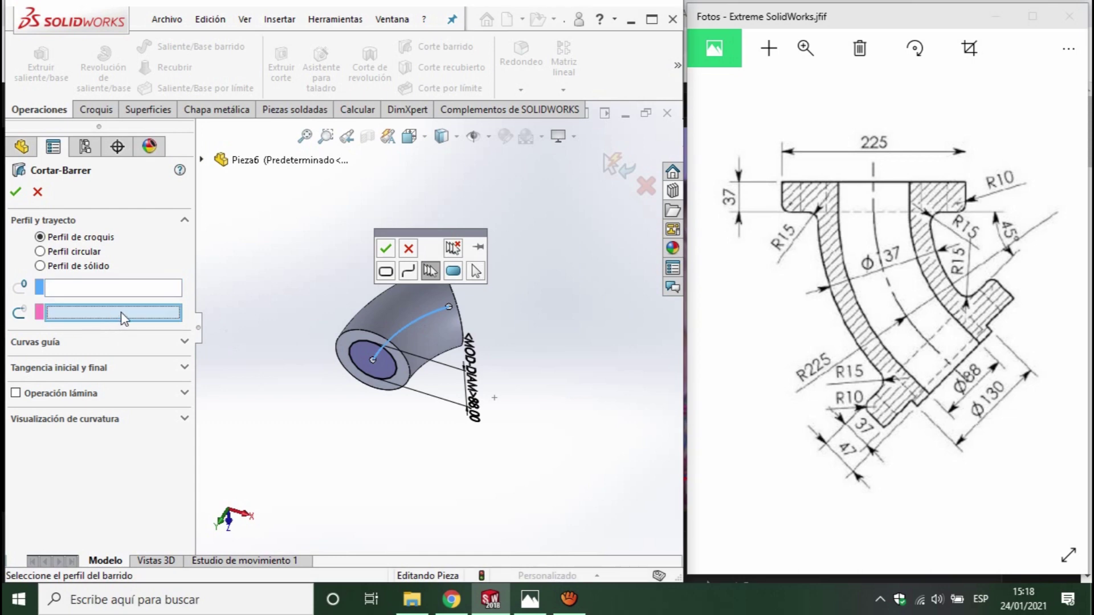
click(385, 249)
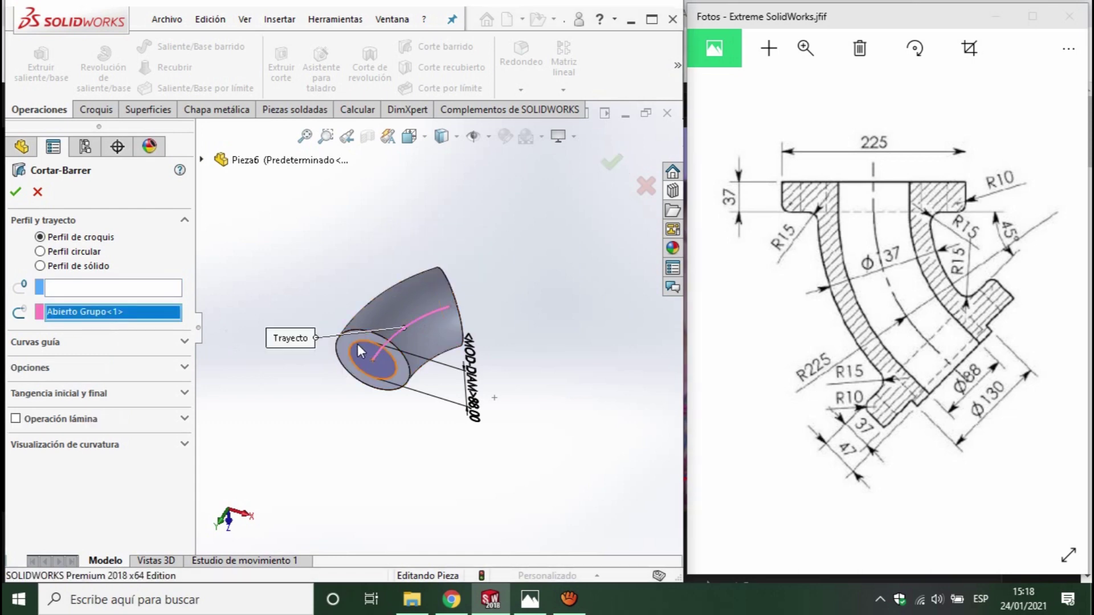
click(90, 289)
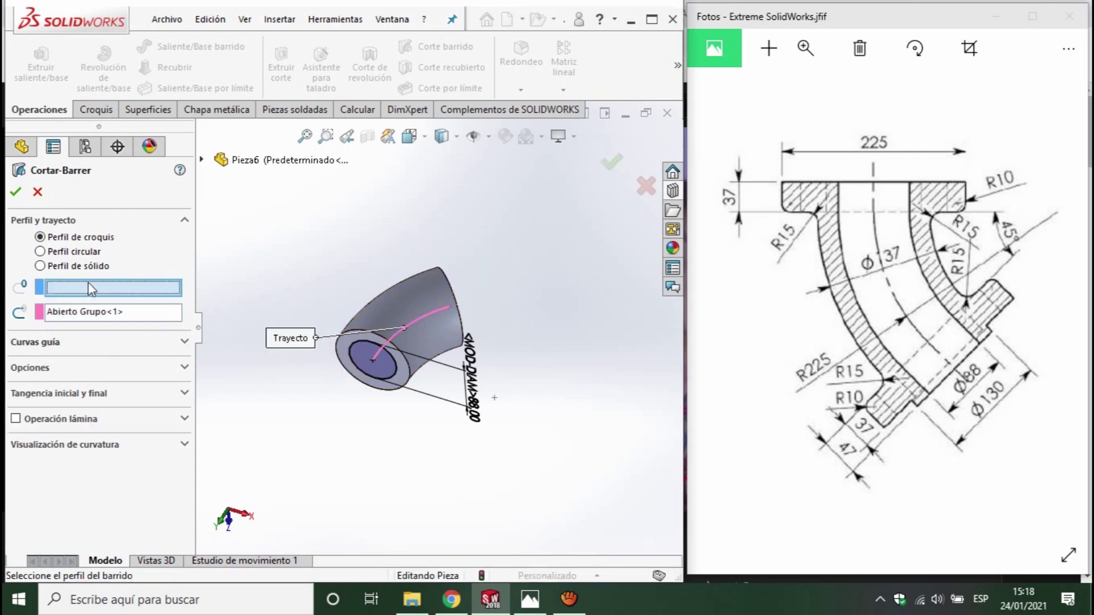
click(367, 342)
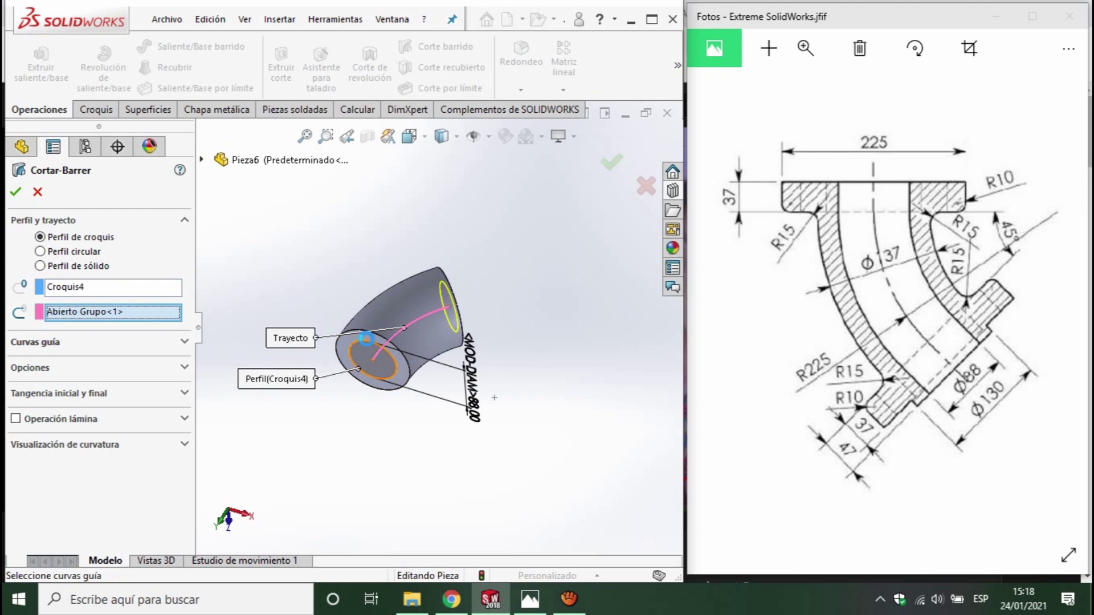
click(616, 167)
- Examine the hollowed elbow and how the Vista lateral and Alzado planes lie relative to it
scroll(401, 351, down, 3)
middle_drag(401, 351, 471, 371)
scroll(481, 298, up, 3)
scroll(454, 313, down, 2)
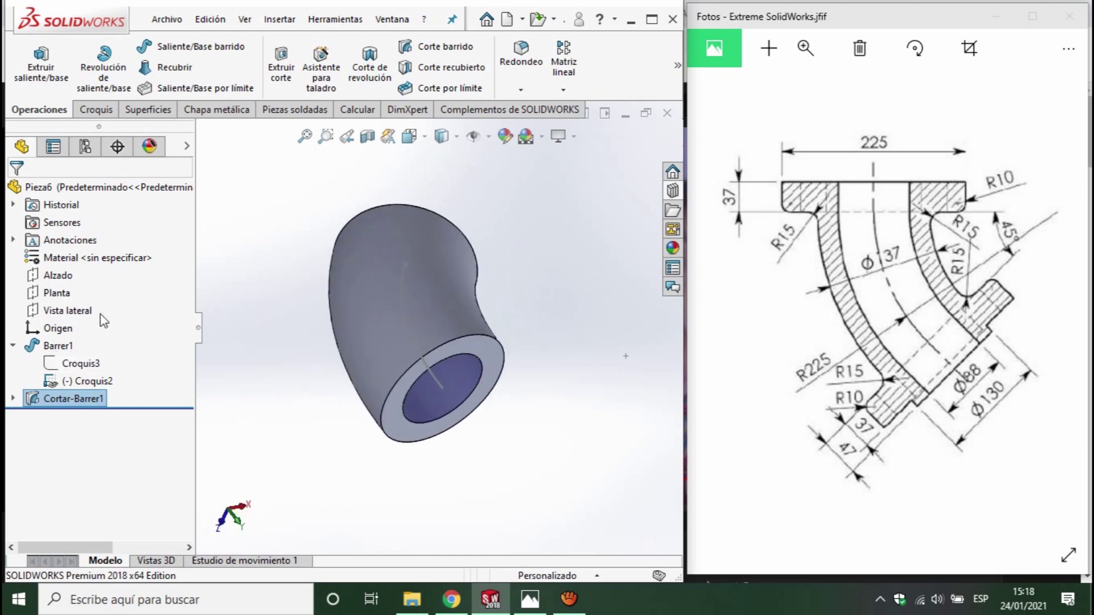
click(50, 315)
key(ctrl+8)
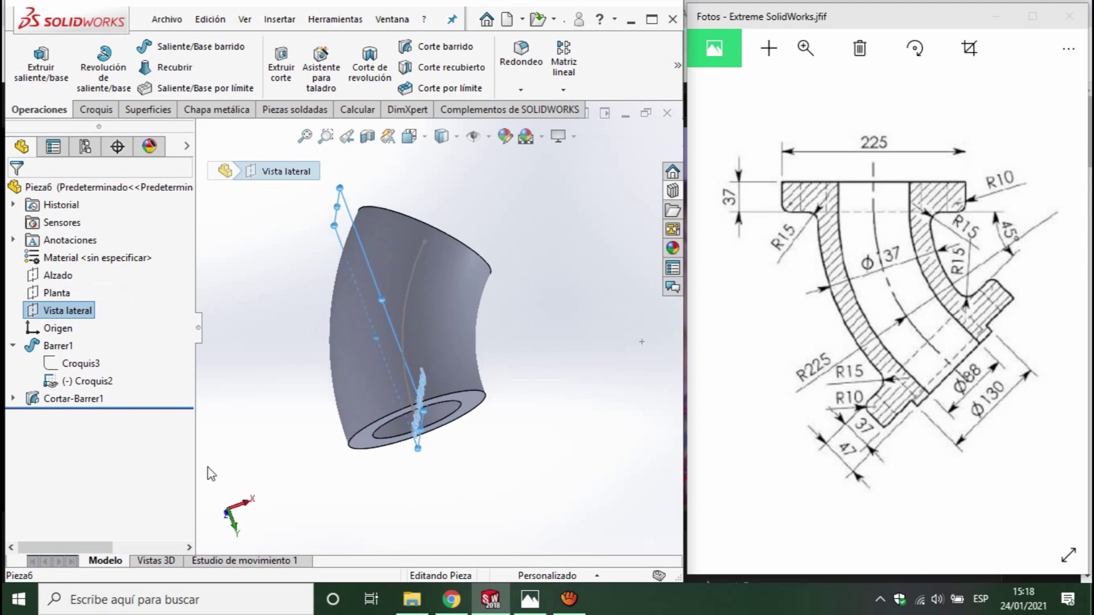
click(59, 276)
key(ctrl+8)
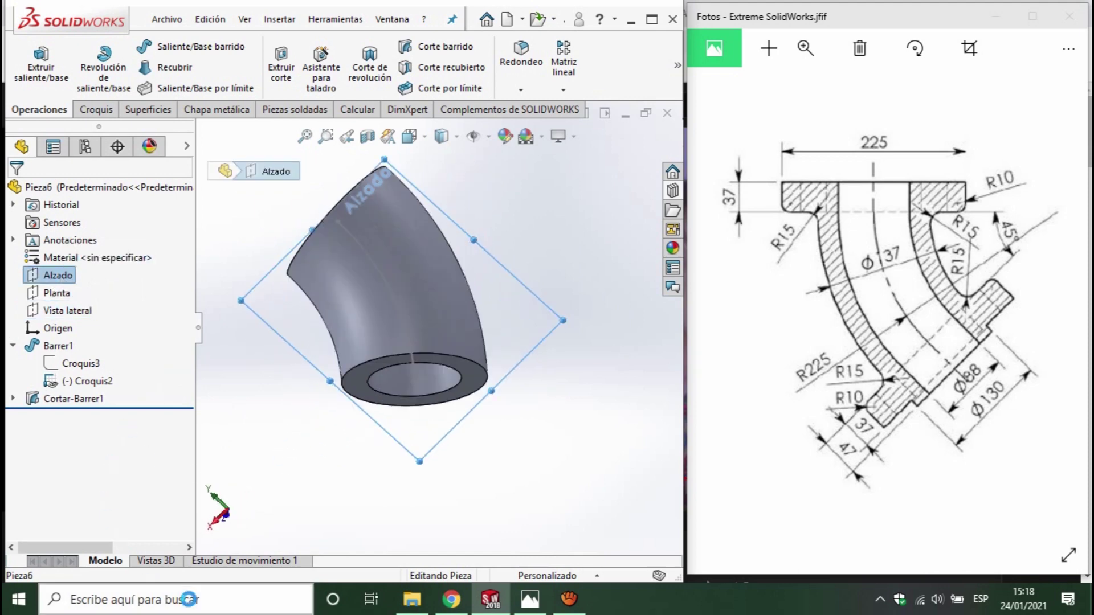
key(ctrl+7)
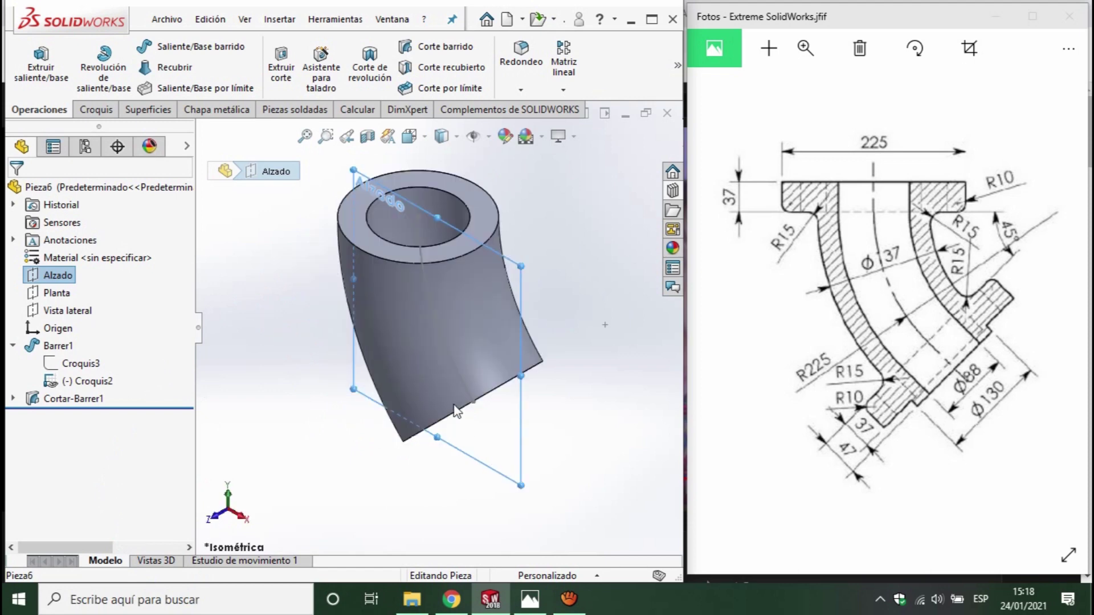
- Start a new sketch on the Alzado plane
click(96, 111)
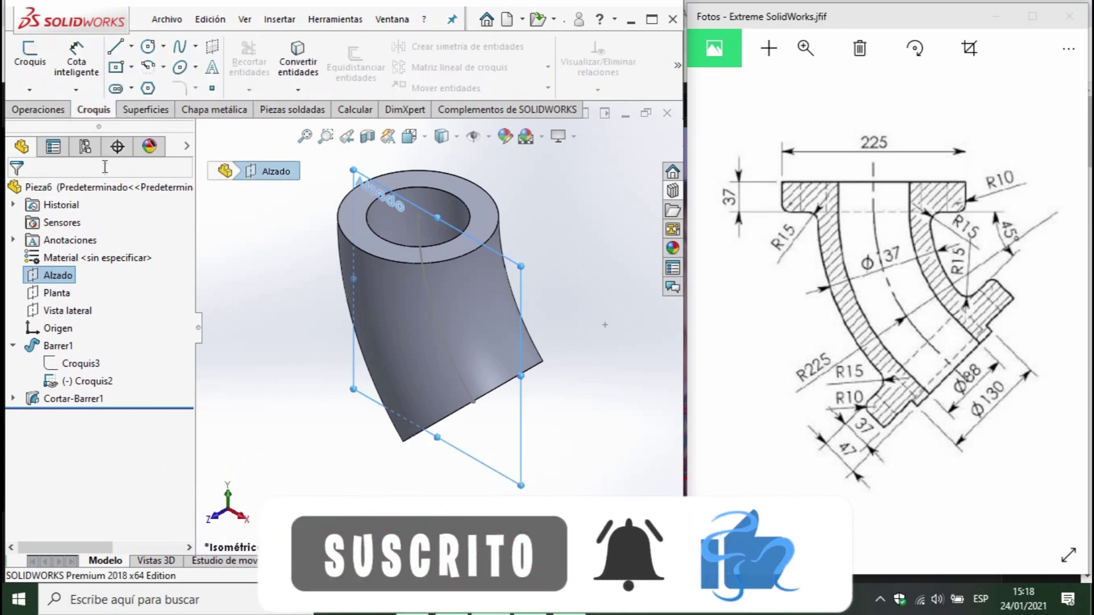
click(76, 57)
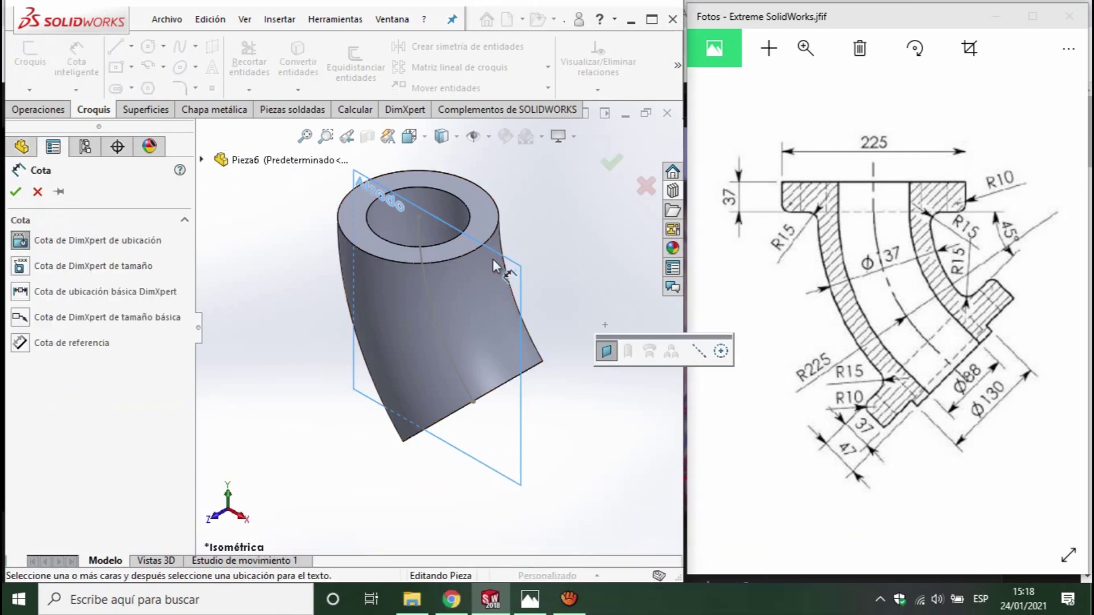
key(Escape)
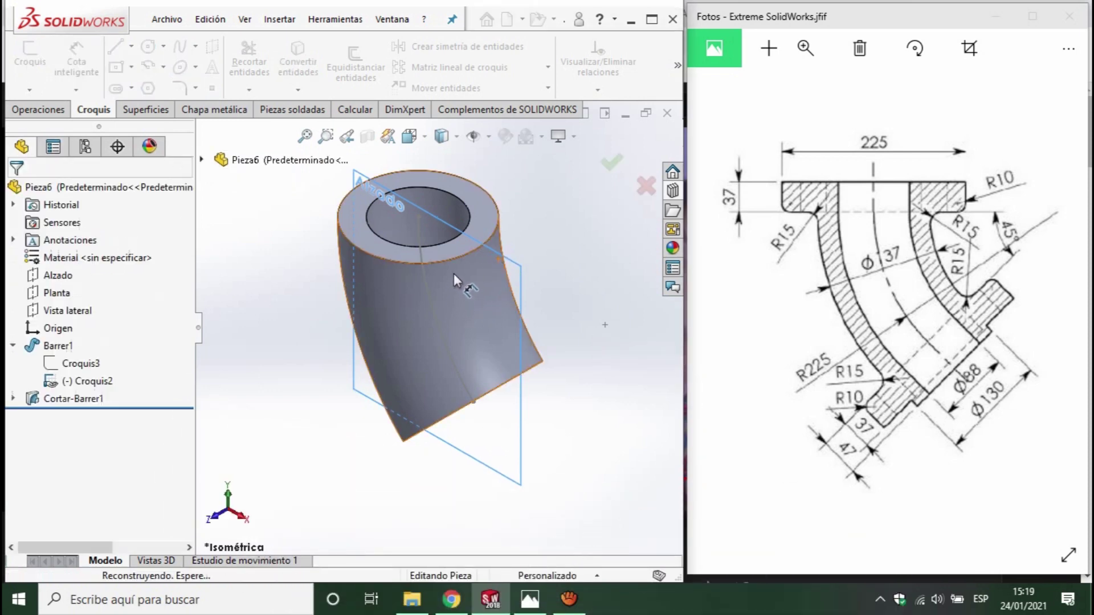
click(30, 54)
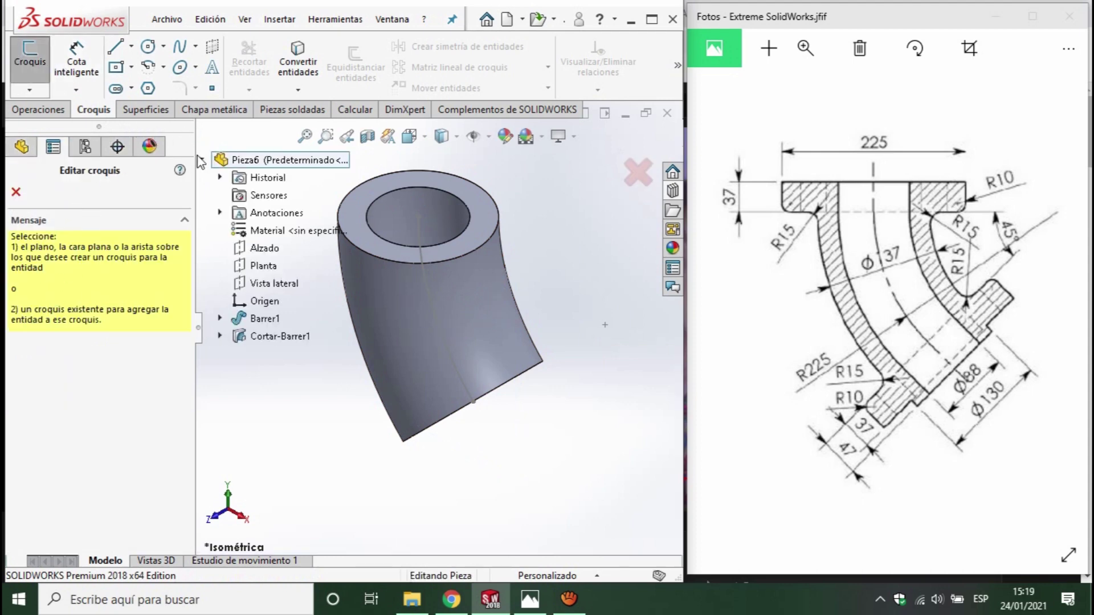
click(257, 250)
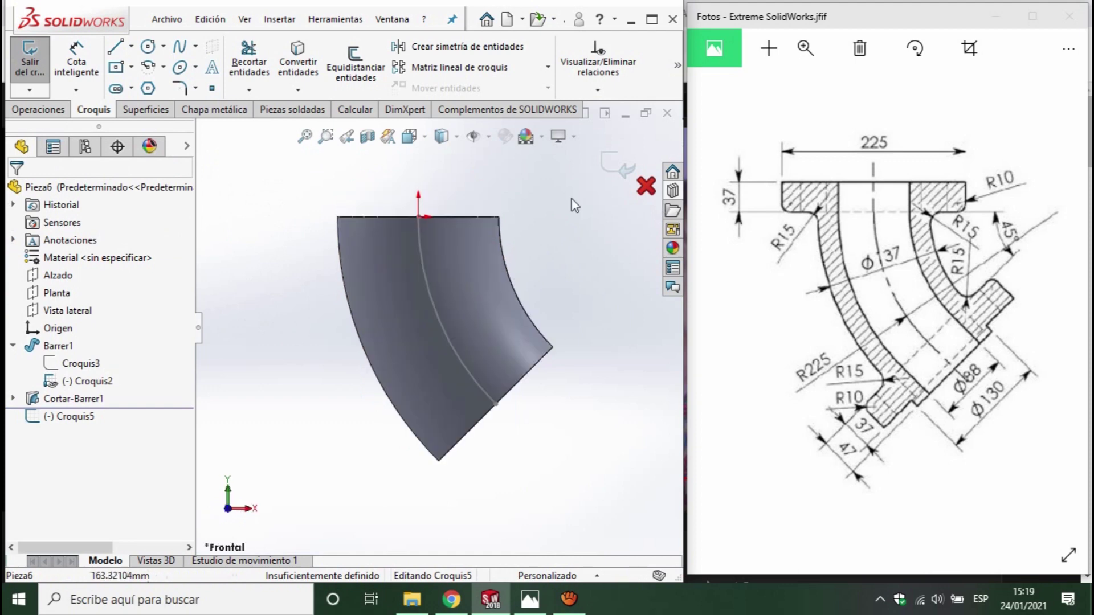
- Sketch a closed rectangle of lines from the origin, about 99 mm wide and 37 mm high, above the elbow's upper face towards its outer side
click(116, 48)
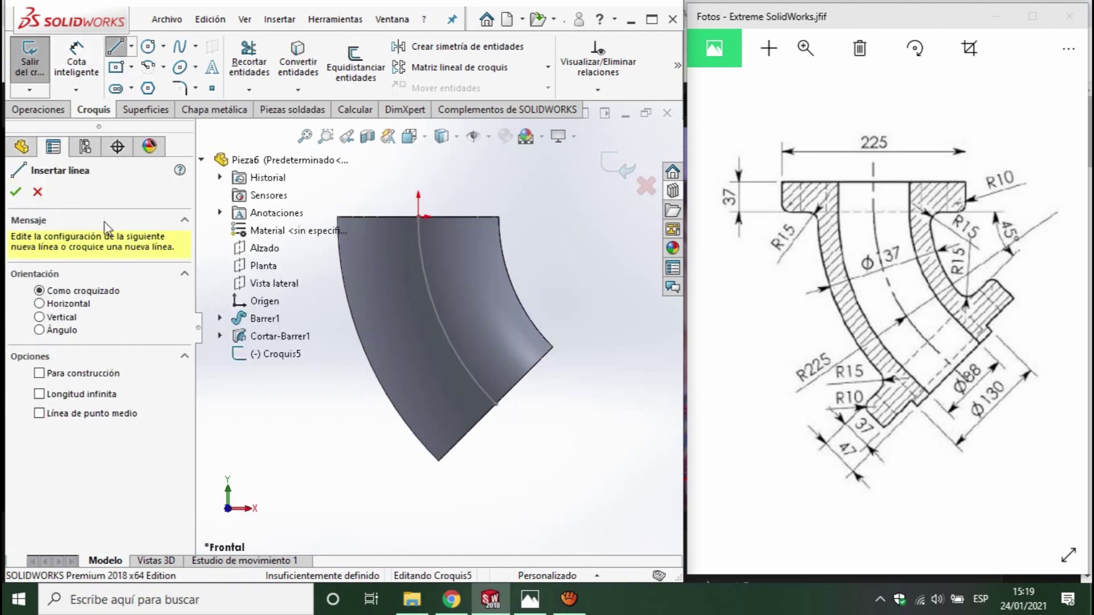
click(418, 217)
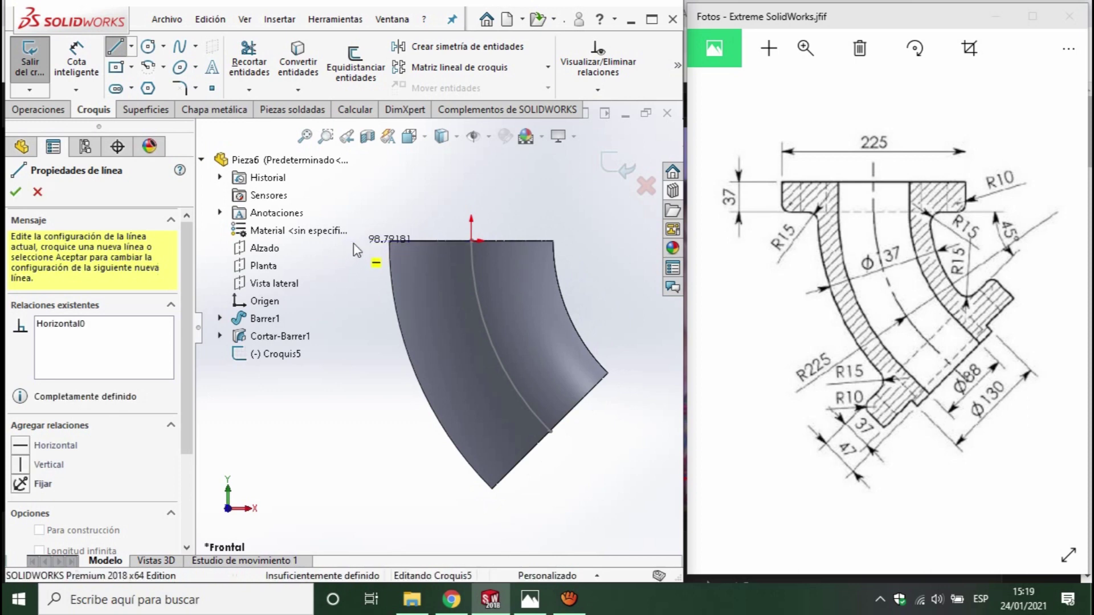
click(353, 240)
click(354, 196)
click(471, 196)
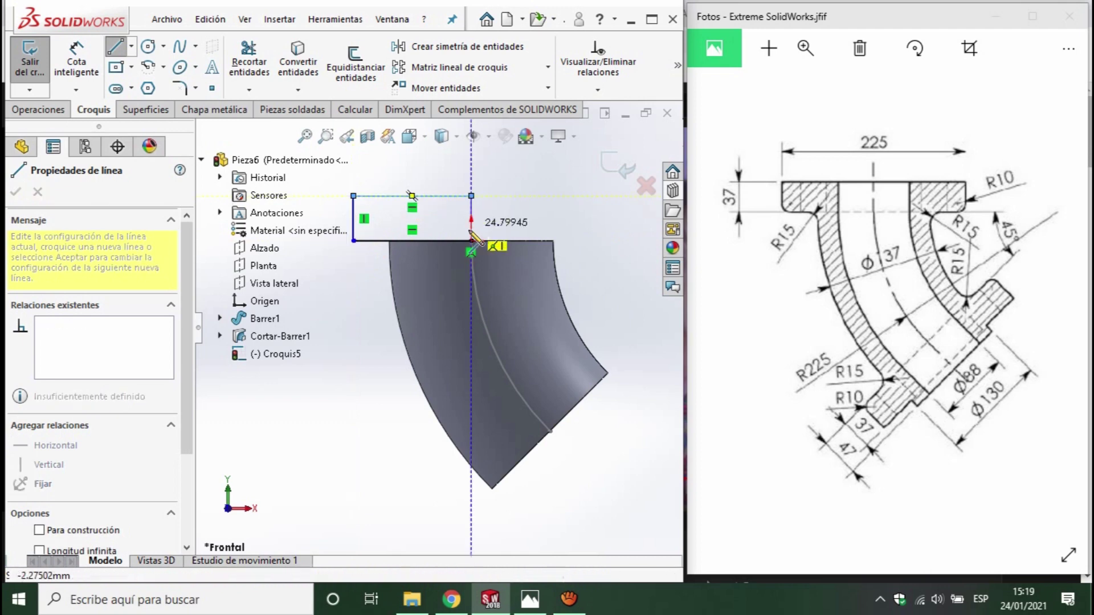
click(471, 241)
key(Escape)
key(Escape)
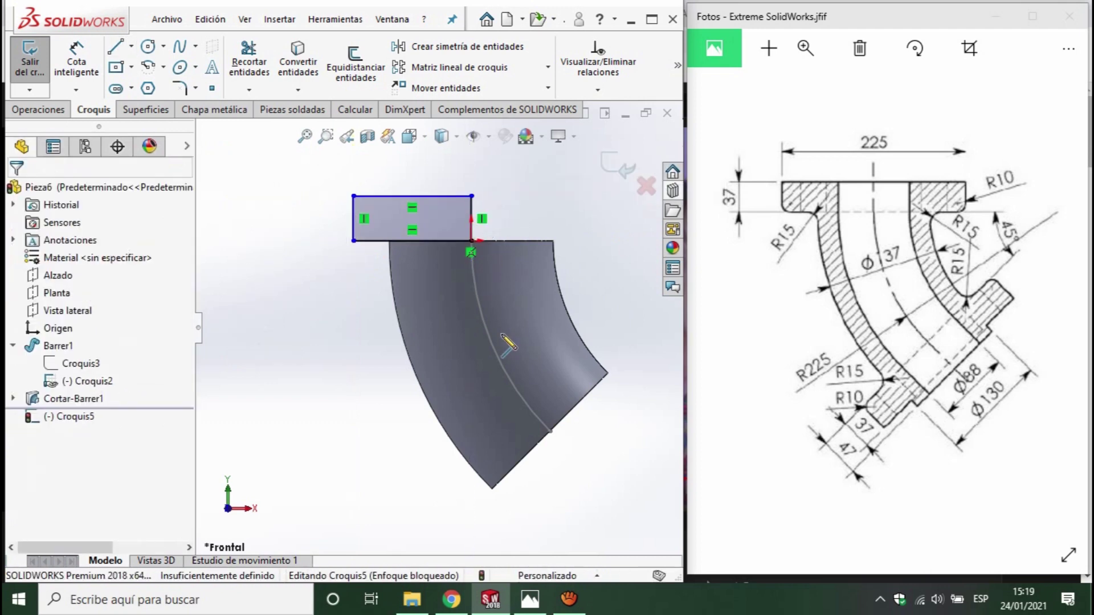
- Dimension the flange rectangle's width as 225/2 mm
scroll(414, 273, down, 4)
scroll(414, 274, up, 4)
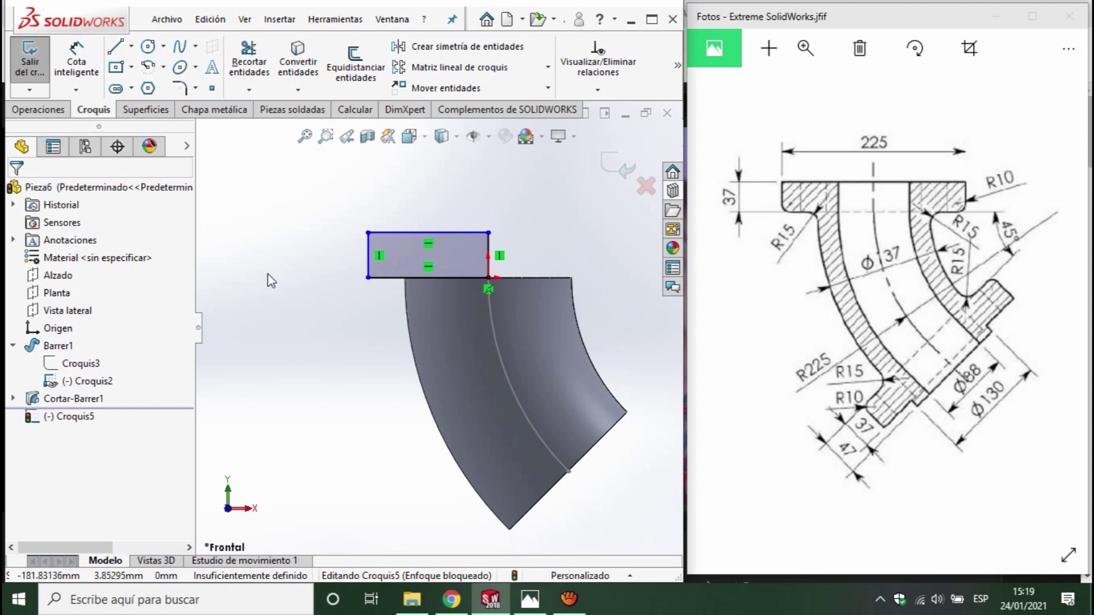
click(428, 276)
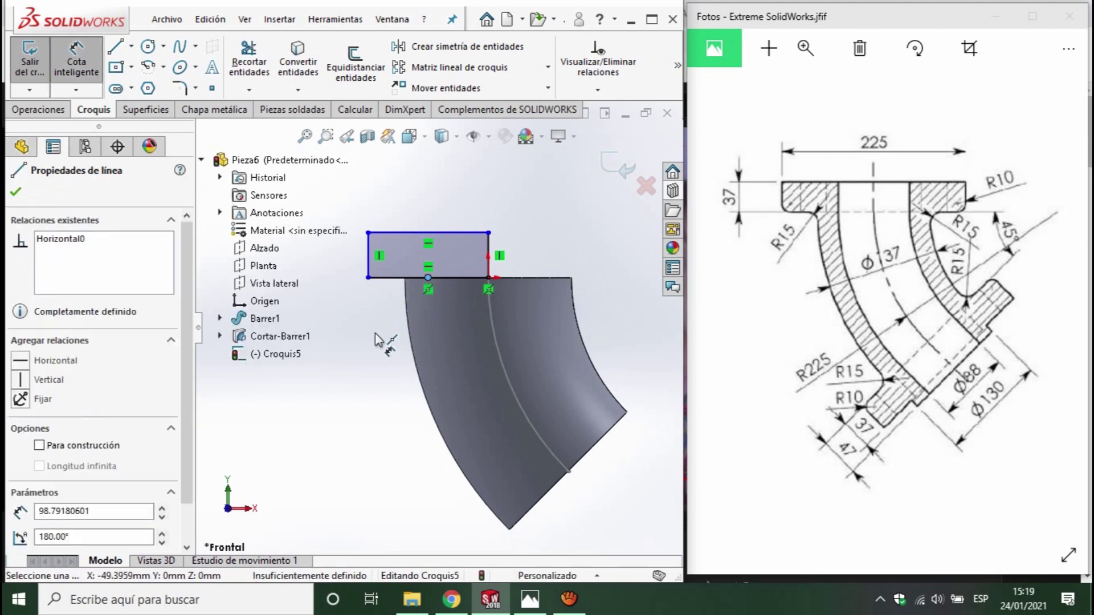
key(Escape)
click(393, 233)
click(409, 210)
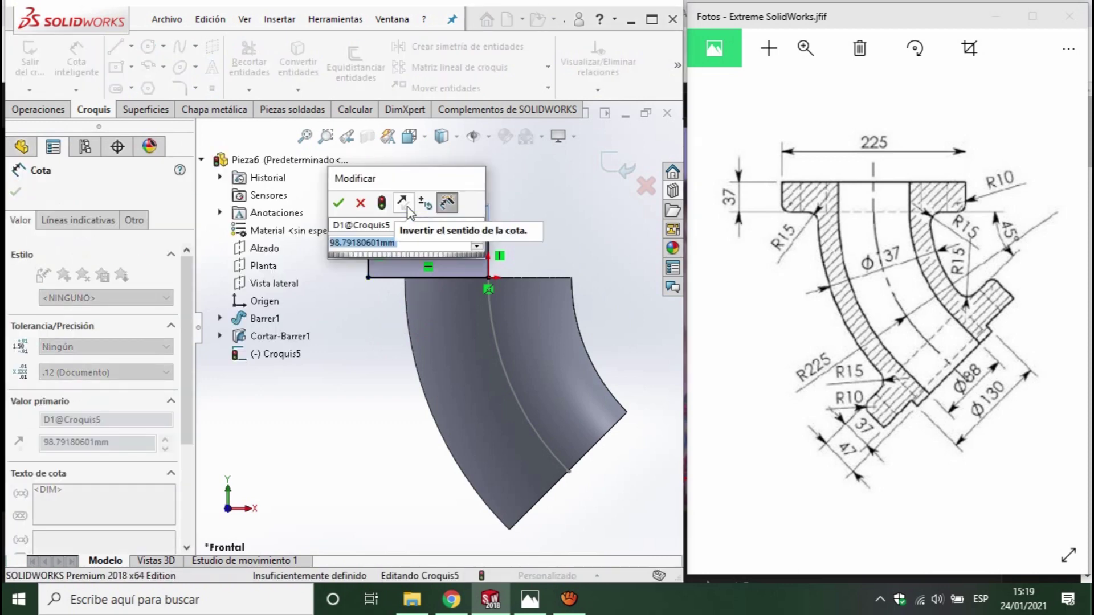
text(225/)
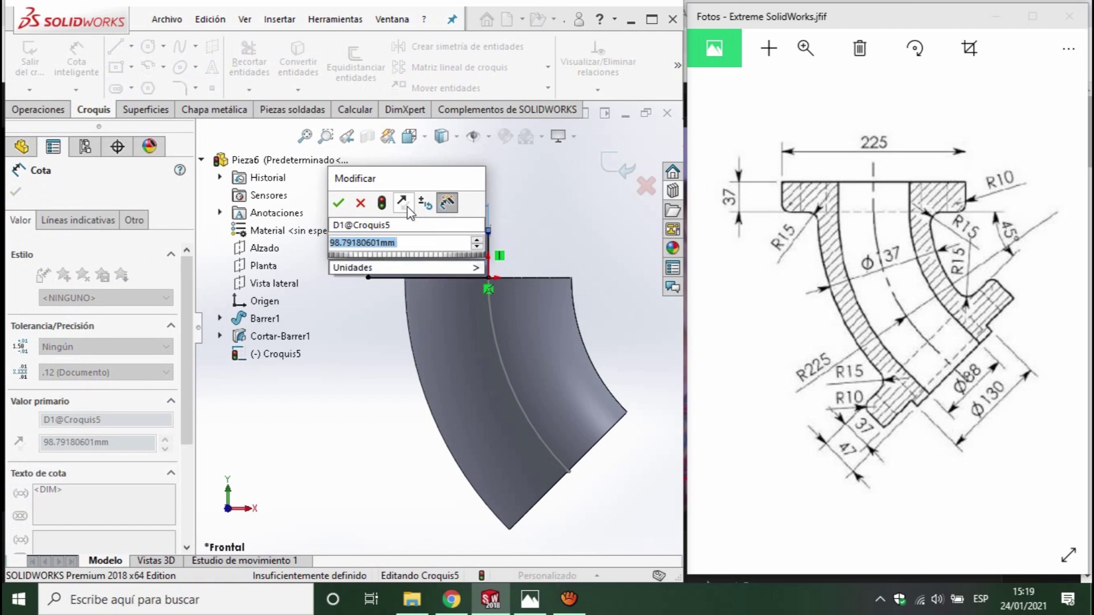
text(2)
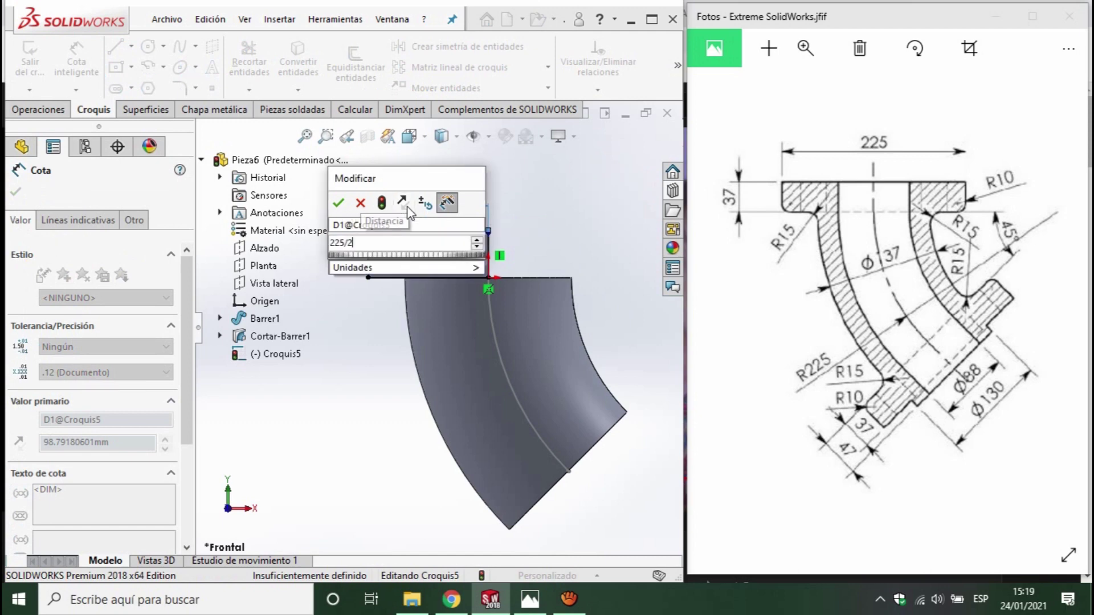
key(Return)
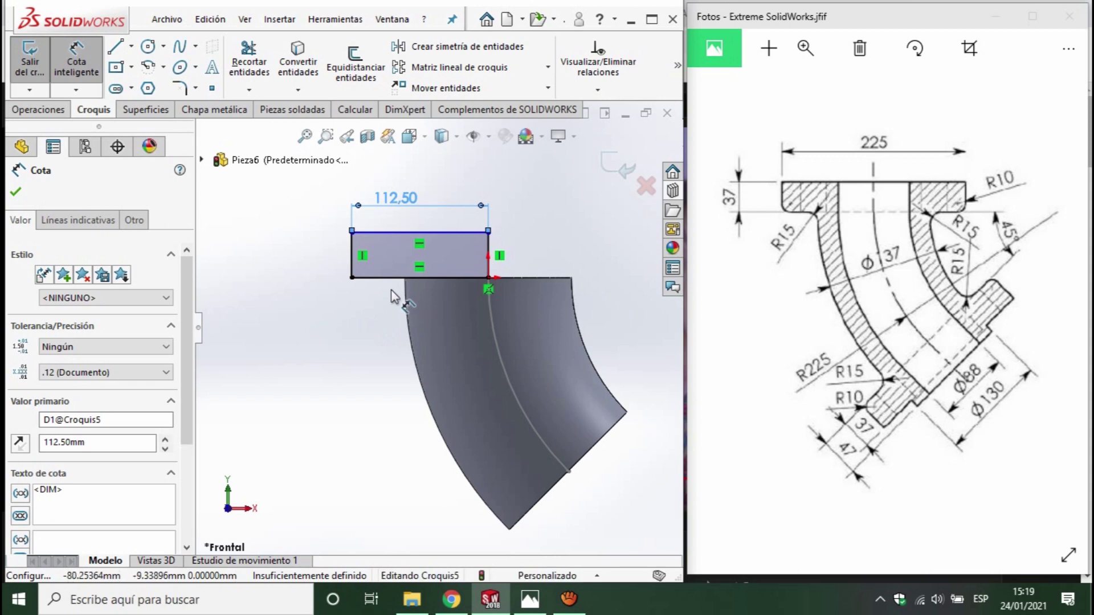
- Dimension the flange rectangle's height as 37 mm
click(354, 255)
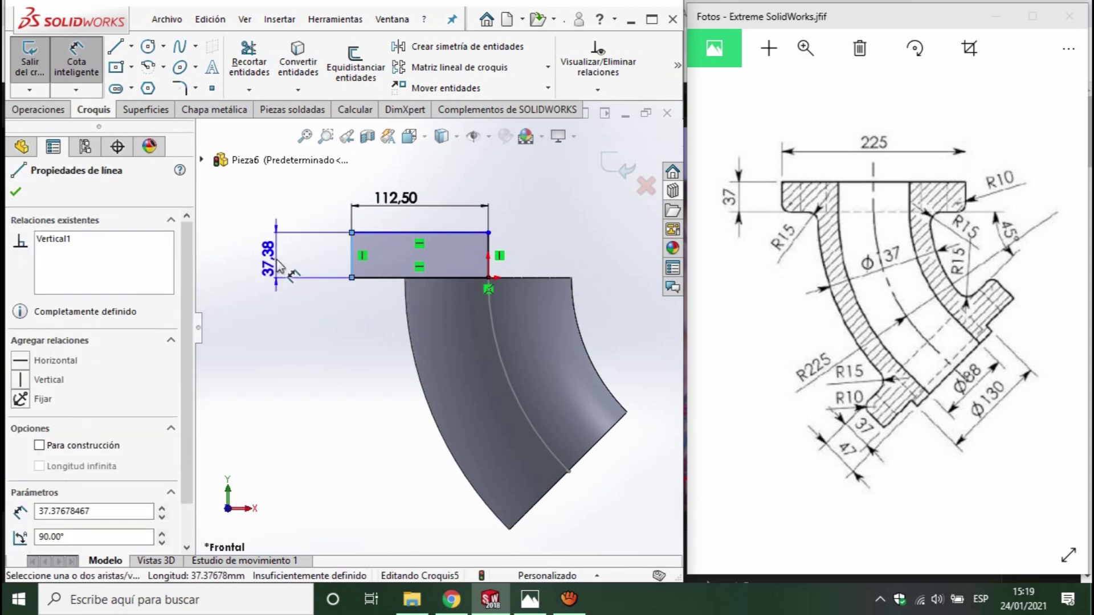
click(262, 259)
text(37)
key(Return)
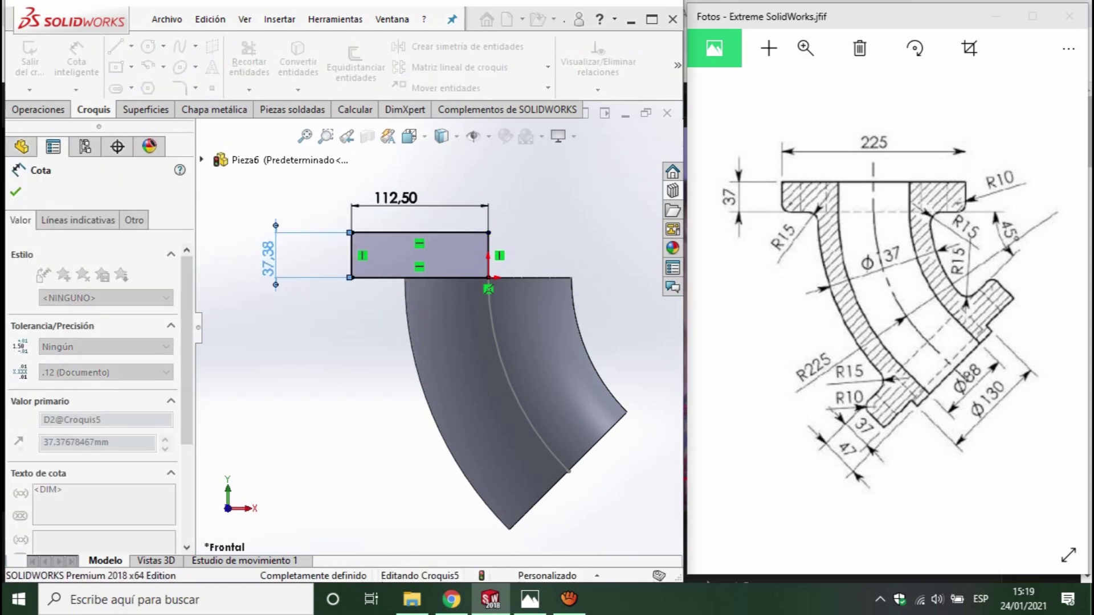
- Sketch a line about 15.6 mm long down the elbow's outer silhouette, starting where it meets the rectangle's lower edge
scroll(397, 289, down, 2)
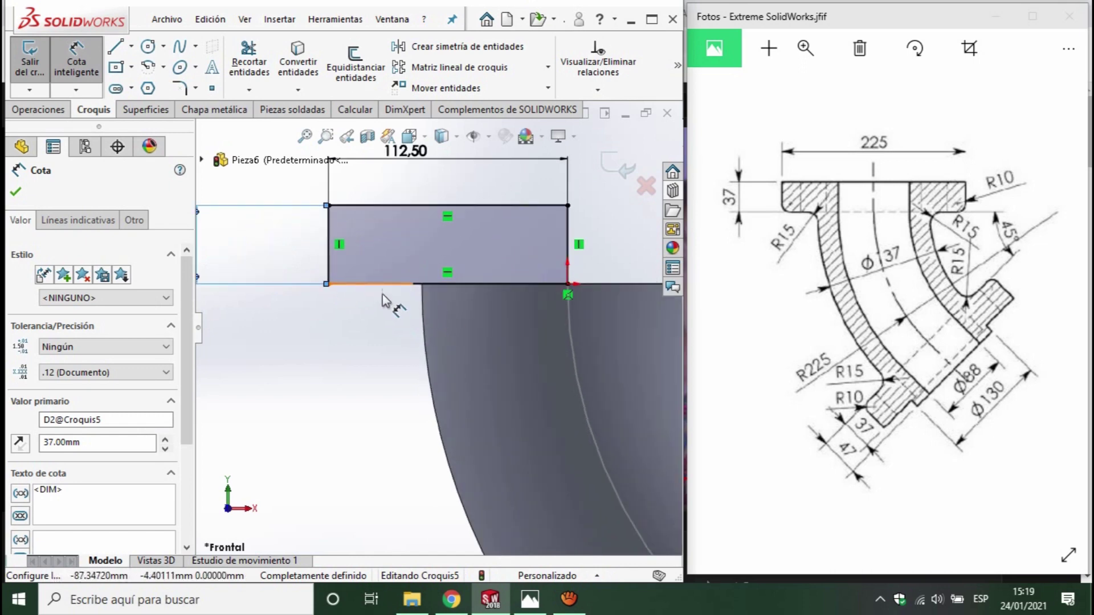
middle_drag(430, 310, 420, 340)
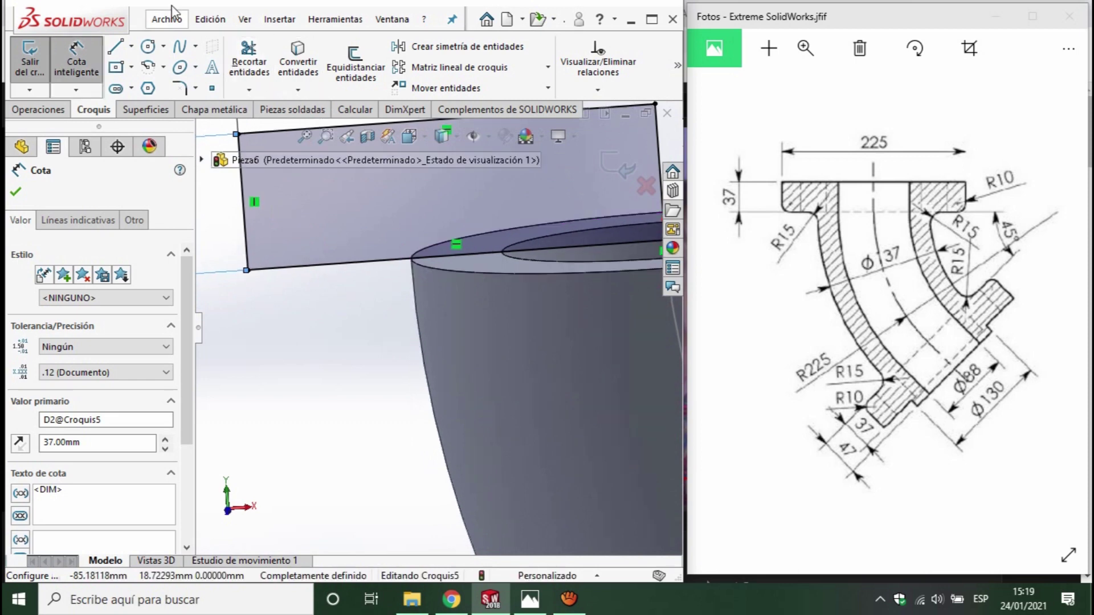
click(116, 48)
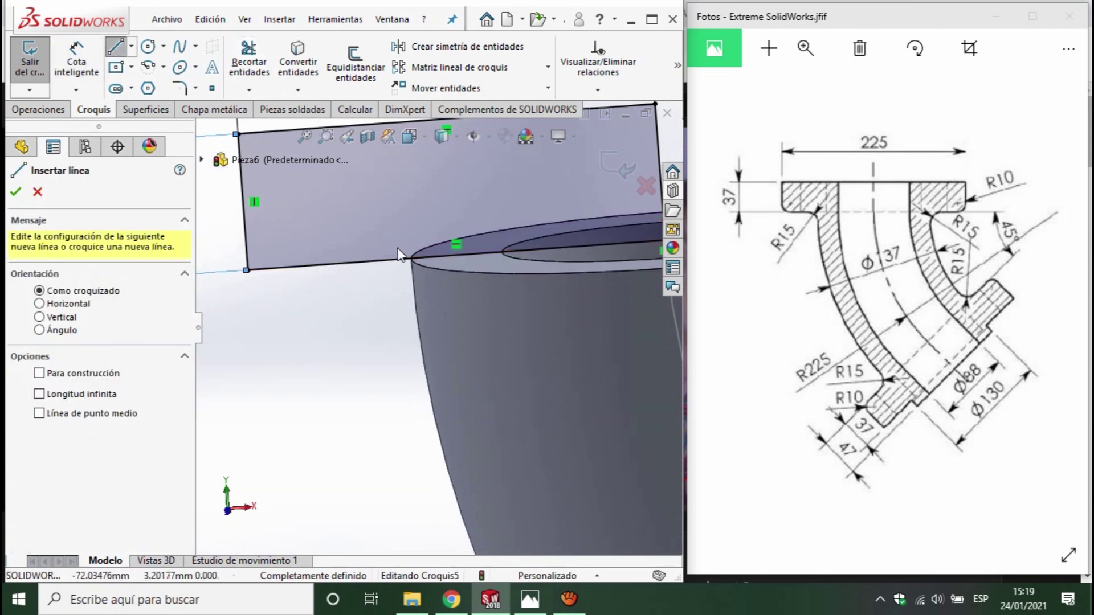
click(411, 258)
click(416, 316)
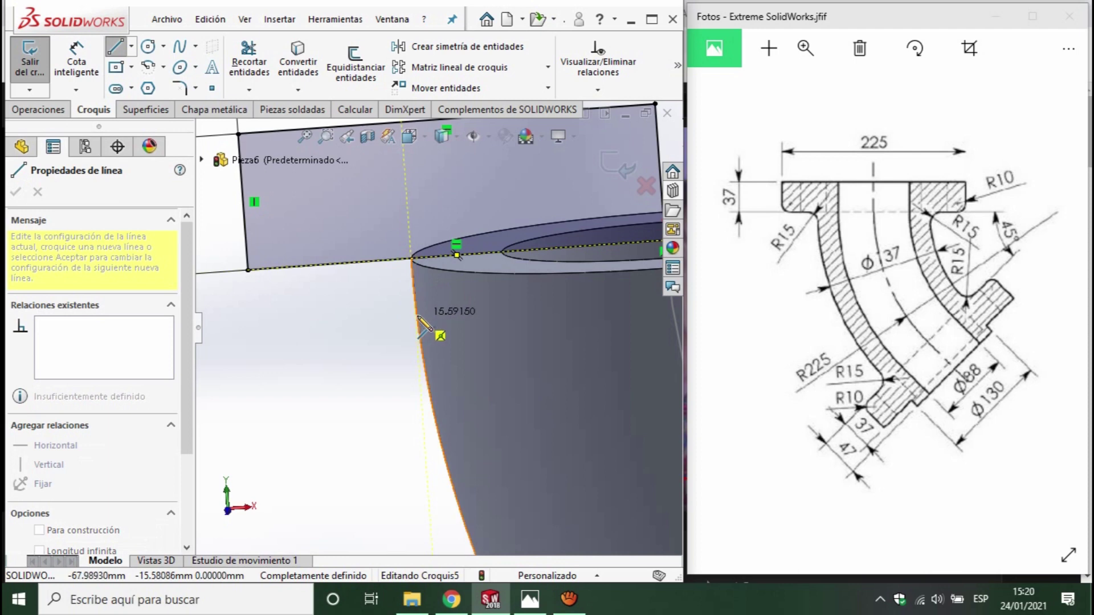
key(Escape)
scroll(398, 273, down, 2)
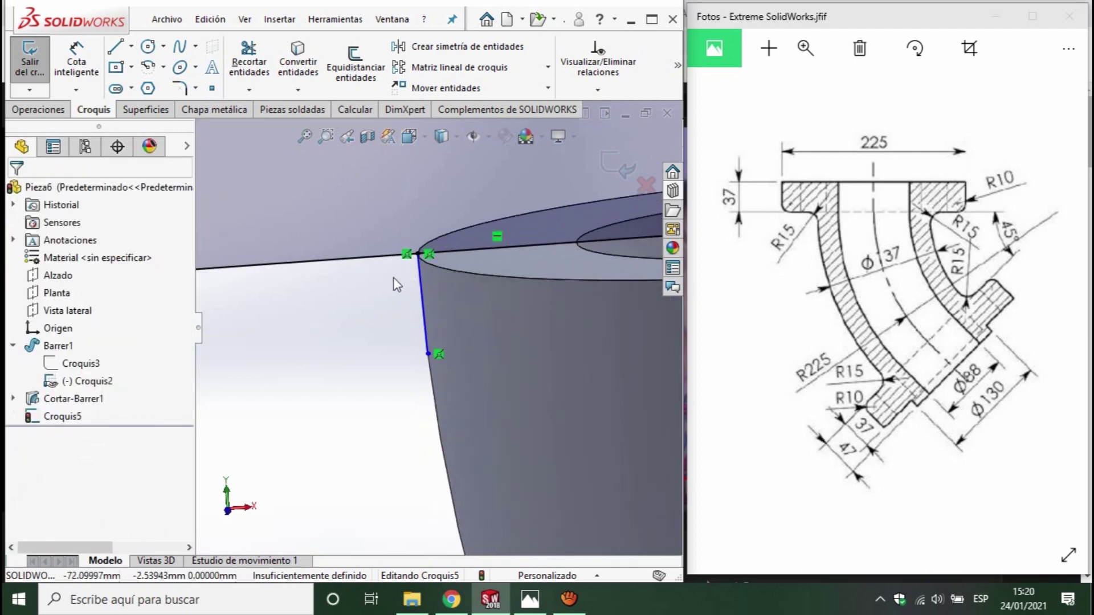
- Try to fillet the corner between the rectangle's lower edge and the short line with a 2 mm radius, accepting the loss of its relations
click(182, 86)
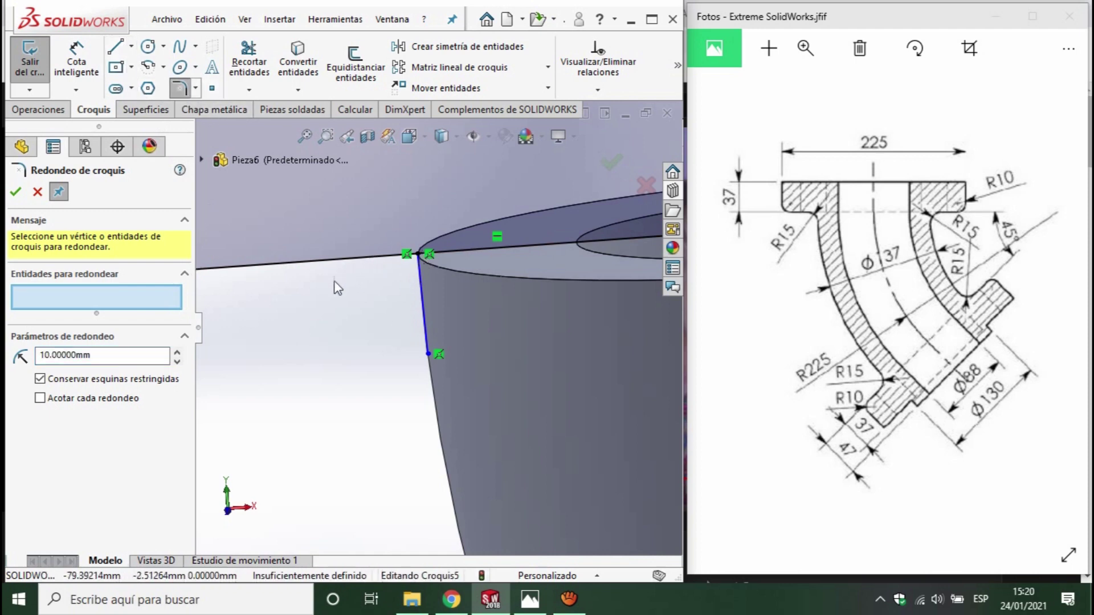
double_click(115, 357)
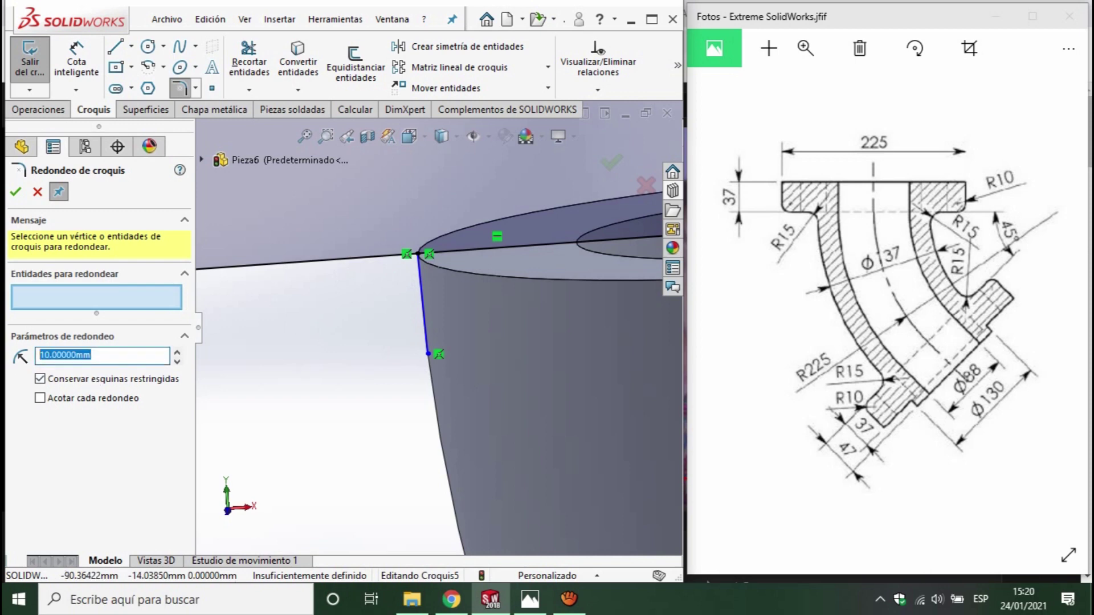
key(Return)
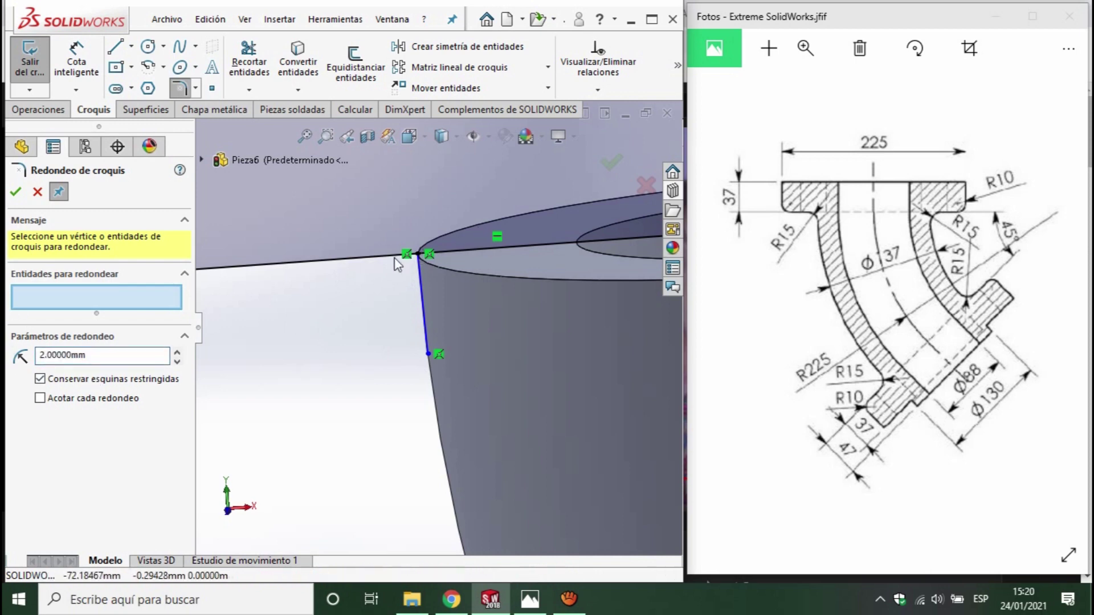
click(395, 259)
click(426, 287)
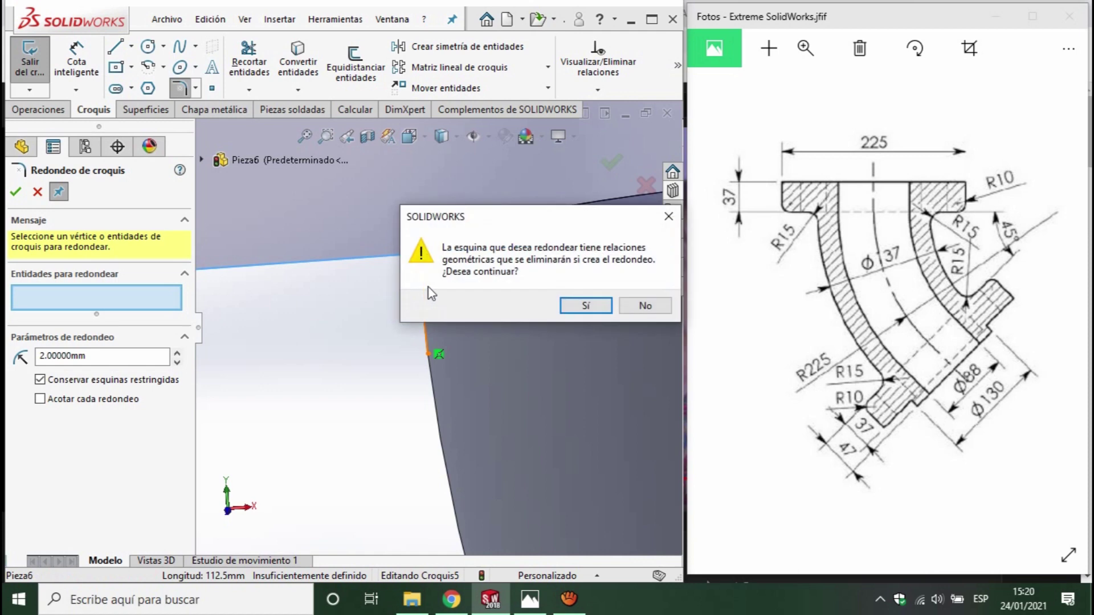
click(576, 303)
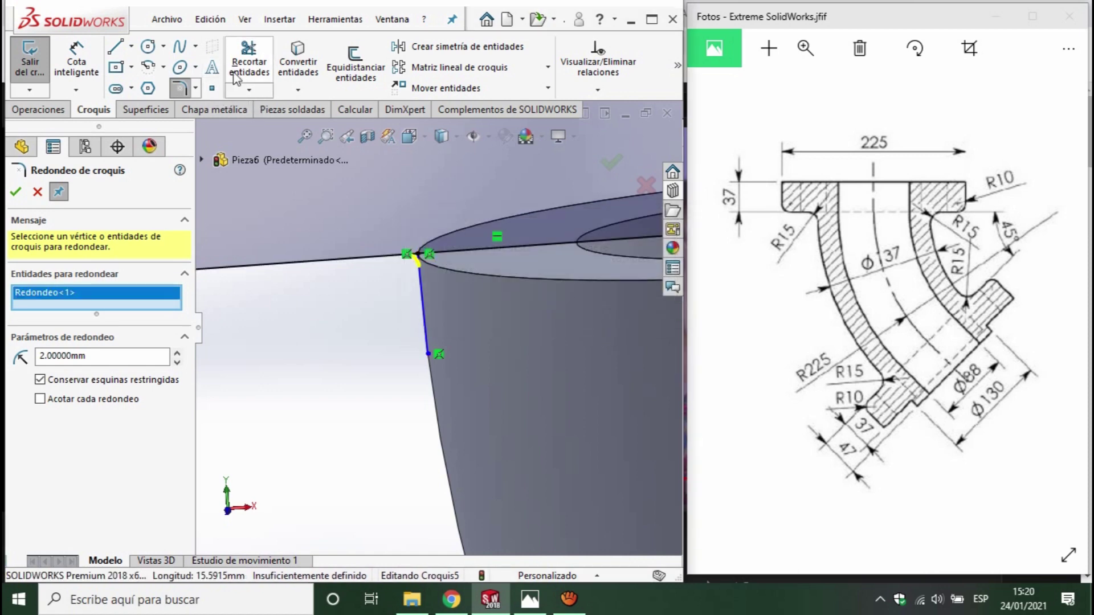
- Trim the part of the rectangle's lower edge inside the elbow and fillet its corner with the short line at a 15 mm radius
drag(480, 248, 472, 292)
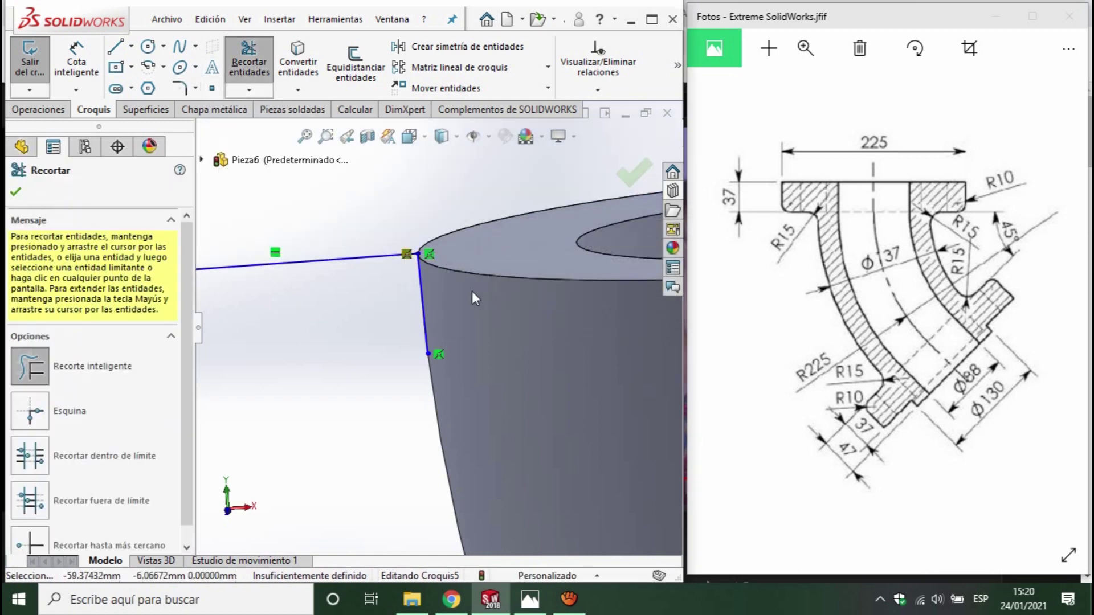
scroll(378, 254, down, 3)
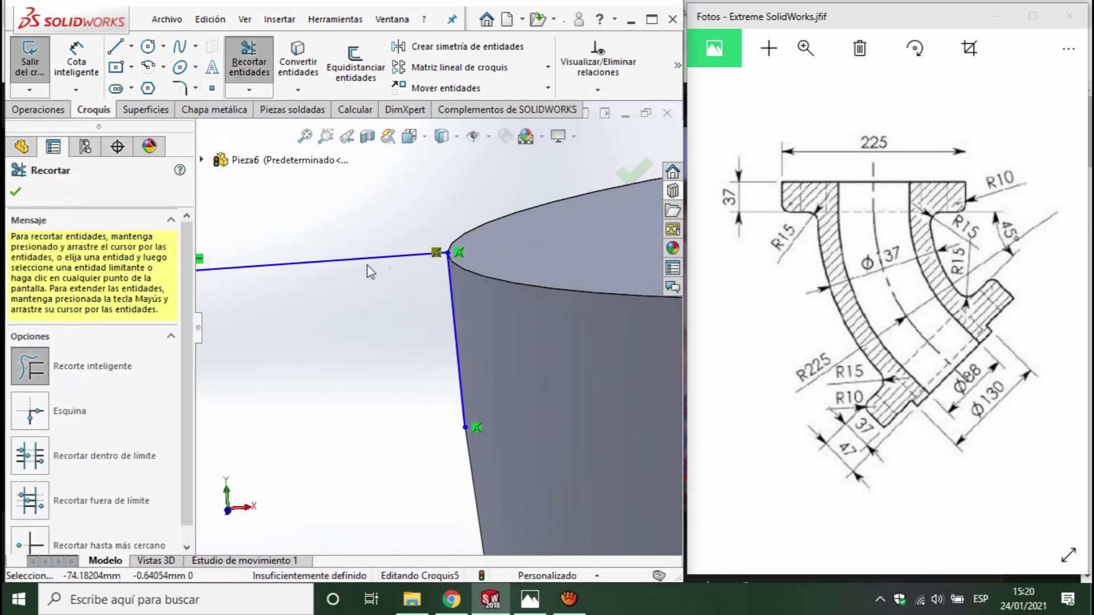
click(180, 88)
click(447, 250)
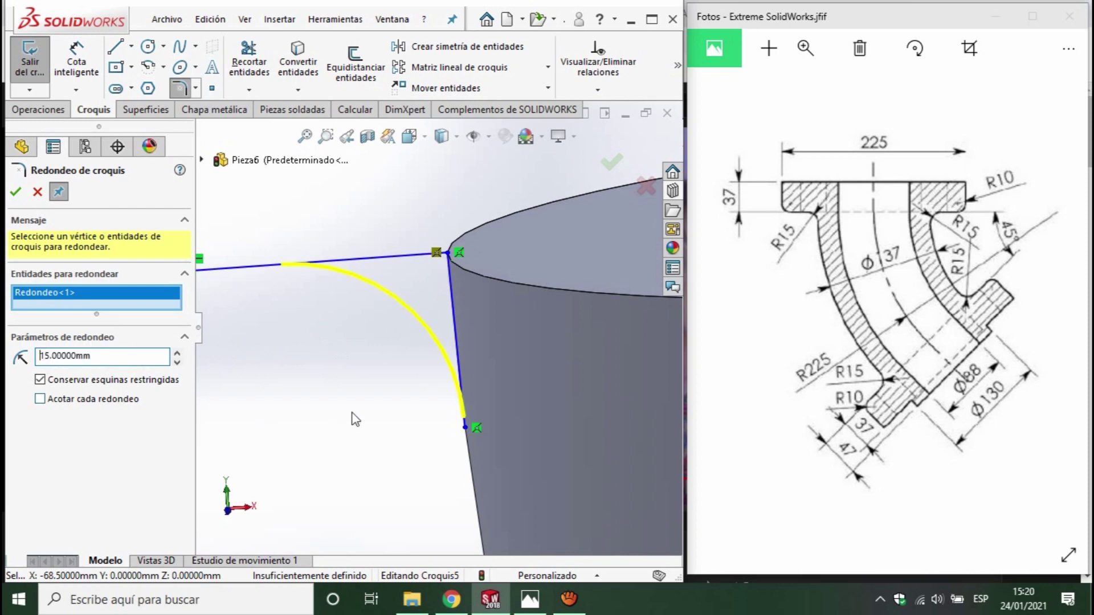
scroll(384, 395, up, 5)
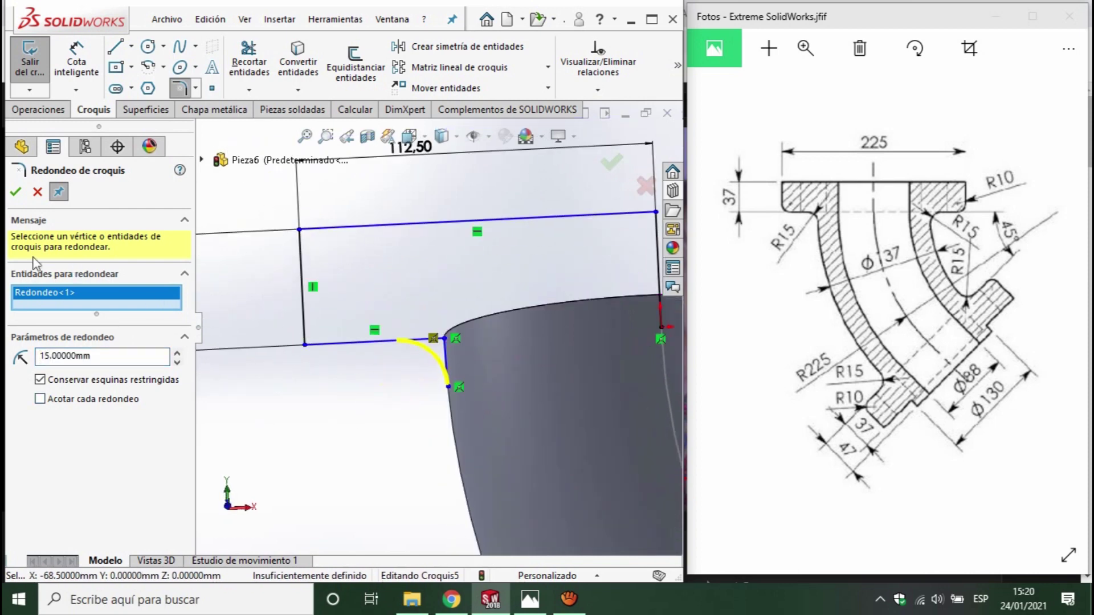
click(15, 192)
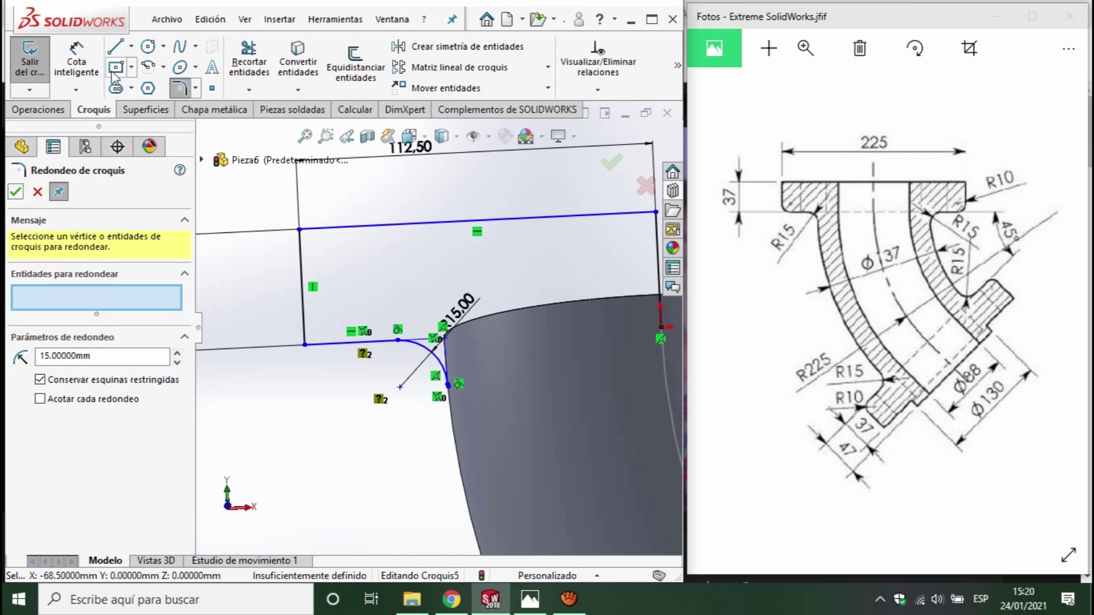
- Sketch a short horizontal line from the R15 fillet's lower end into the pipe wall, then a vertical line about 60.9 mm up past the rectangle's top edge
click(117, 50)
scroll(491, 369, down, 3)
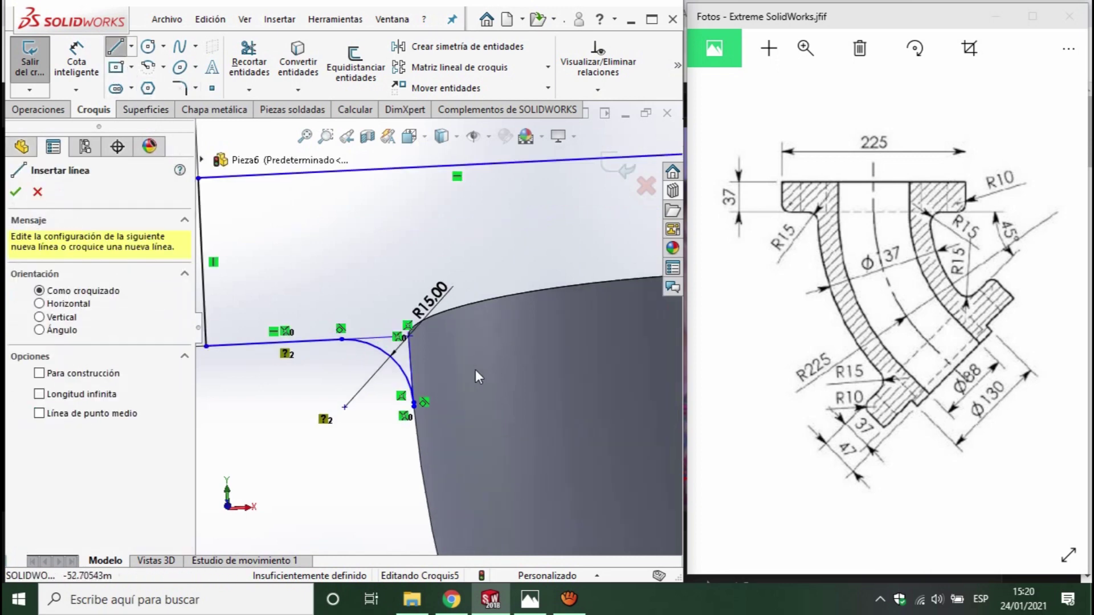
scroll(450, 359, up, 2)
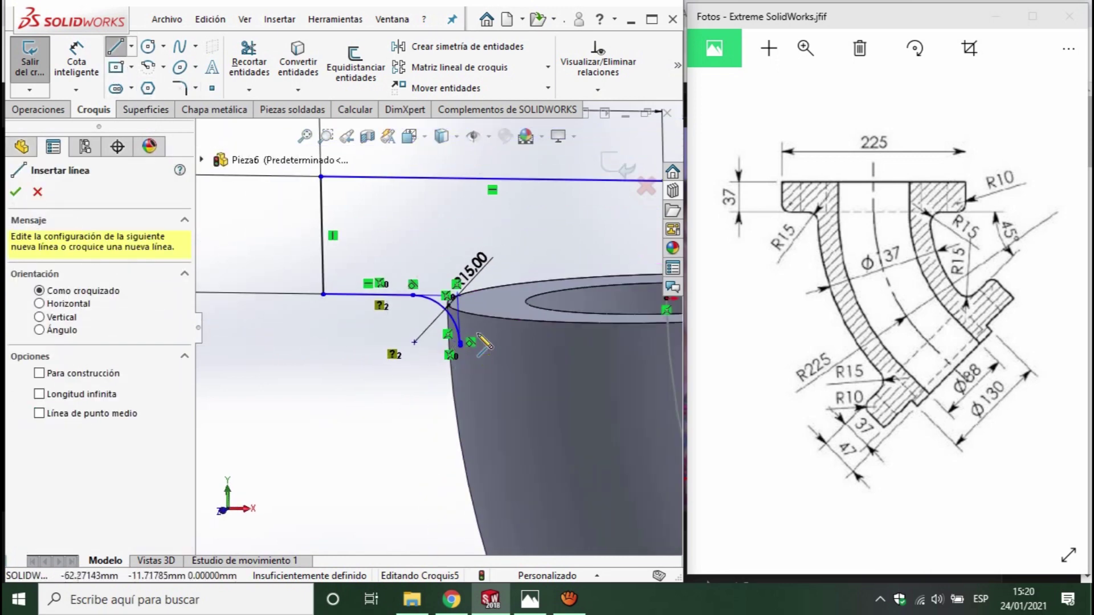
scroll(471, 344, up, 1)
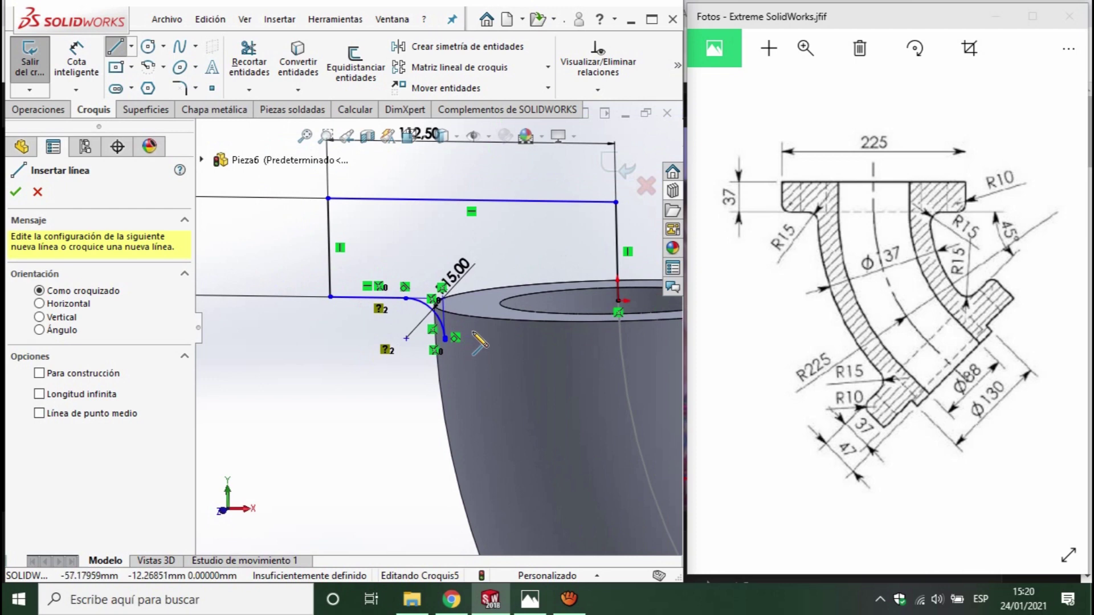
scroll(464, 353, down, 2)
scroll(435, 338, down, 2)
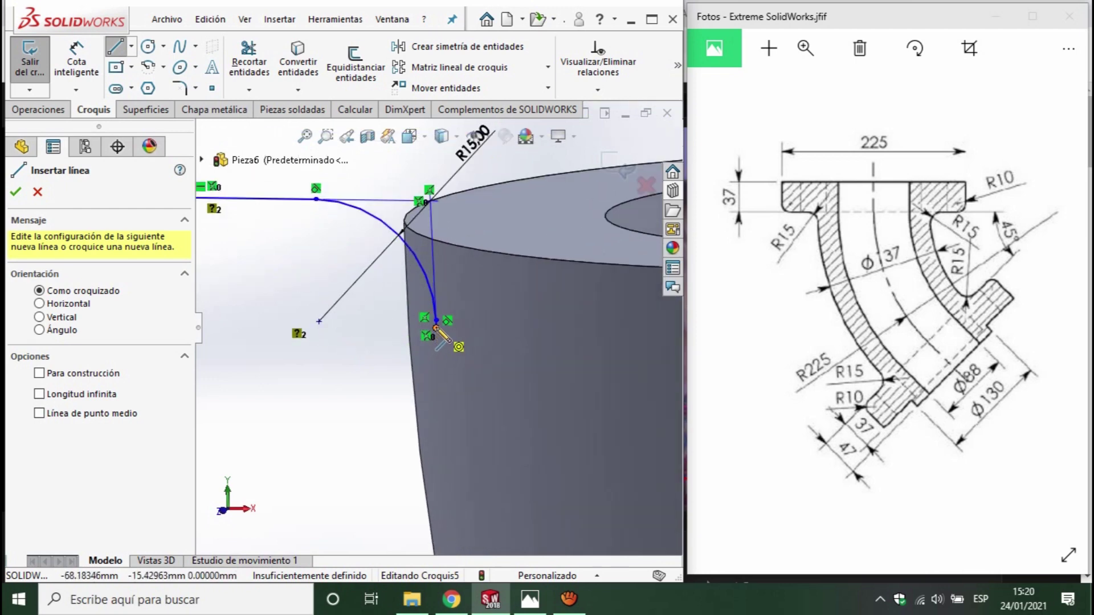
click(436, 328)
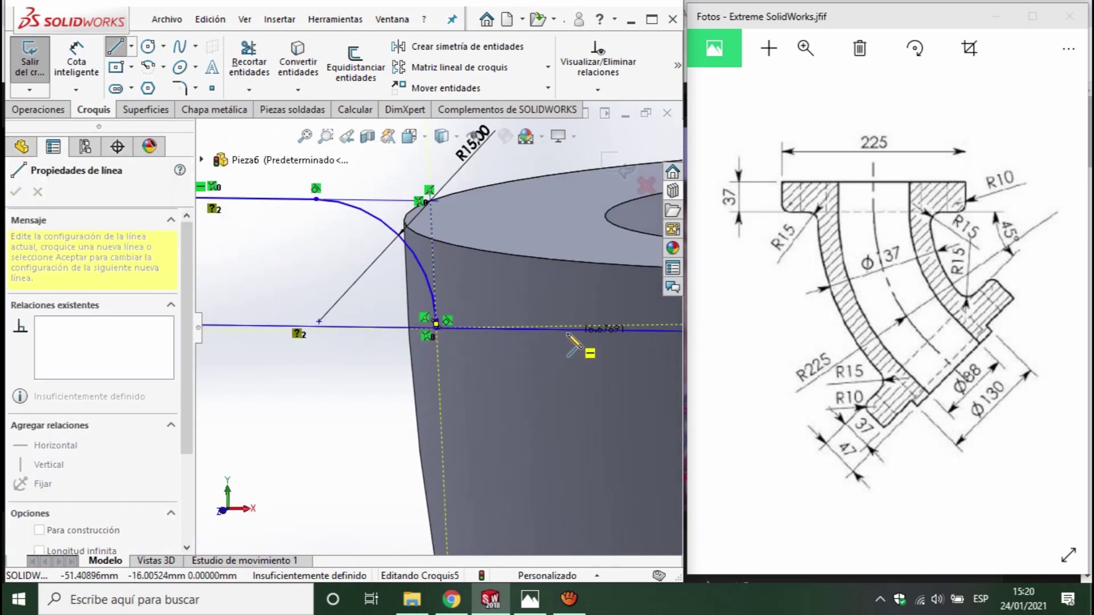
key(ctrl+1)
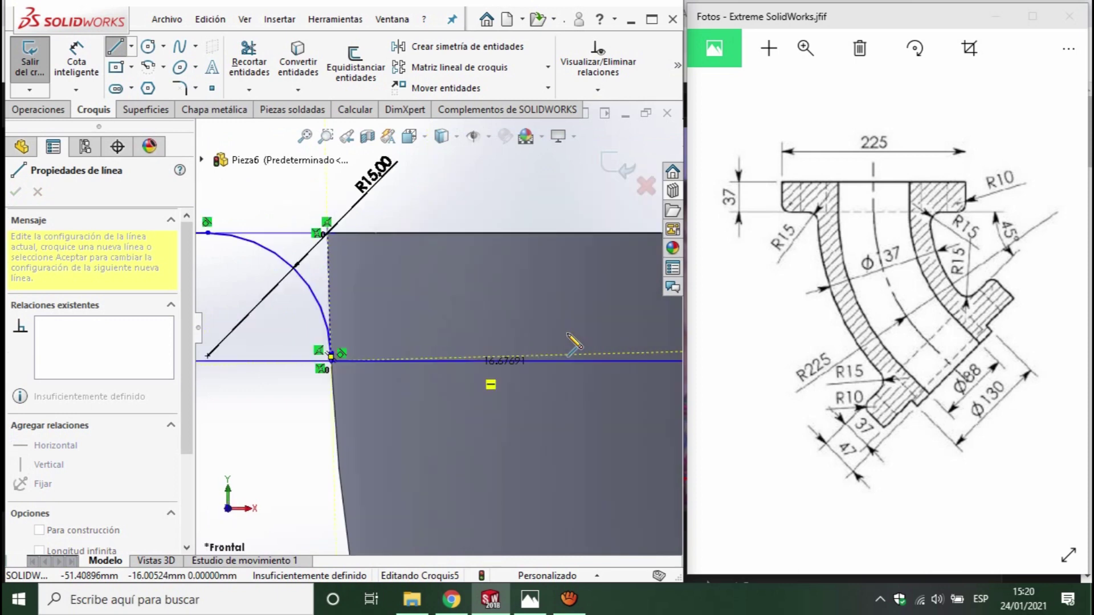
scroll(567, 354, up, 3)
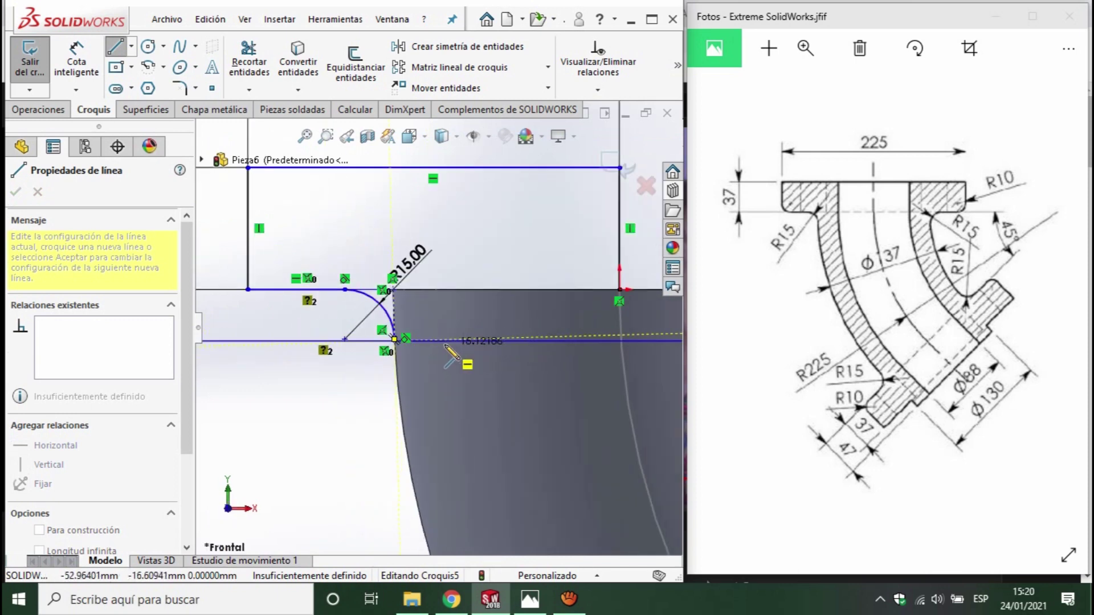
scroll(439, 343, down, 3)
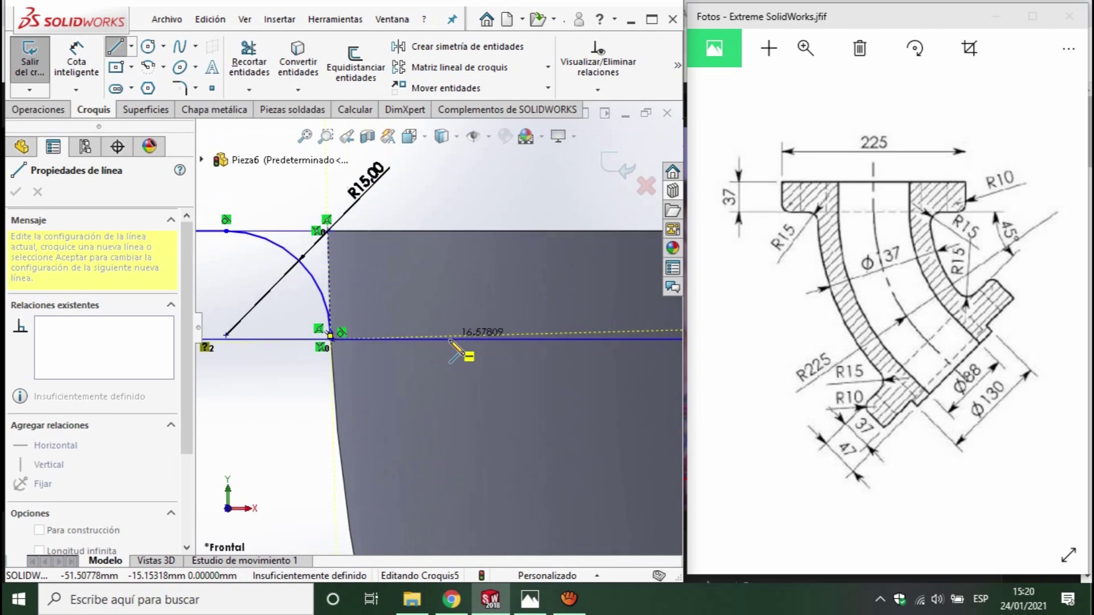
scroll(433, 345, up, 5)
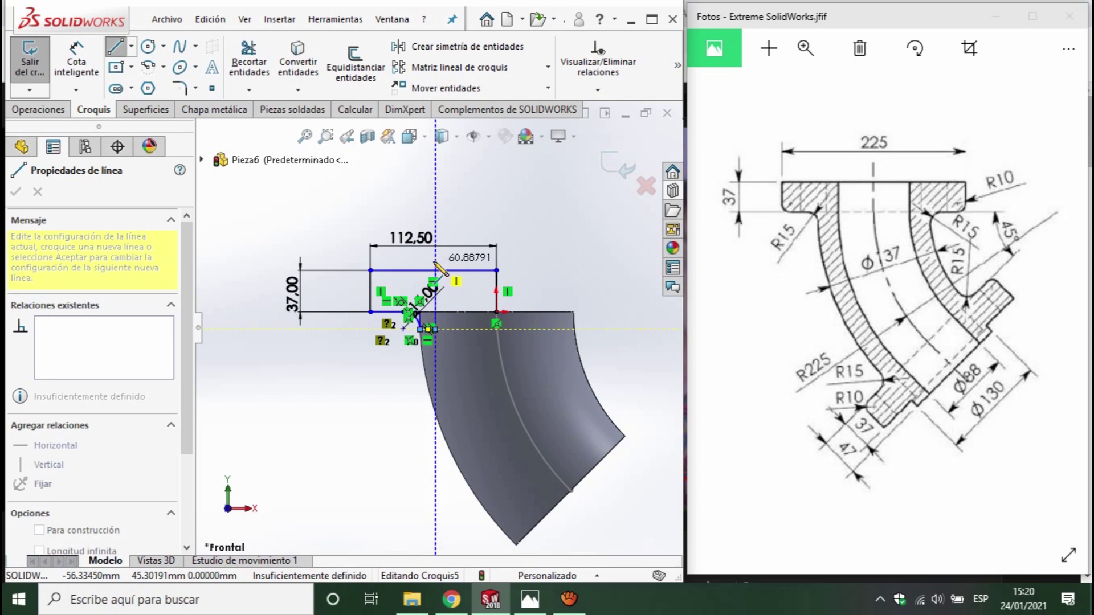
click(435, 262)
key(Escape)
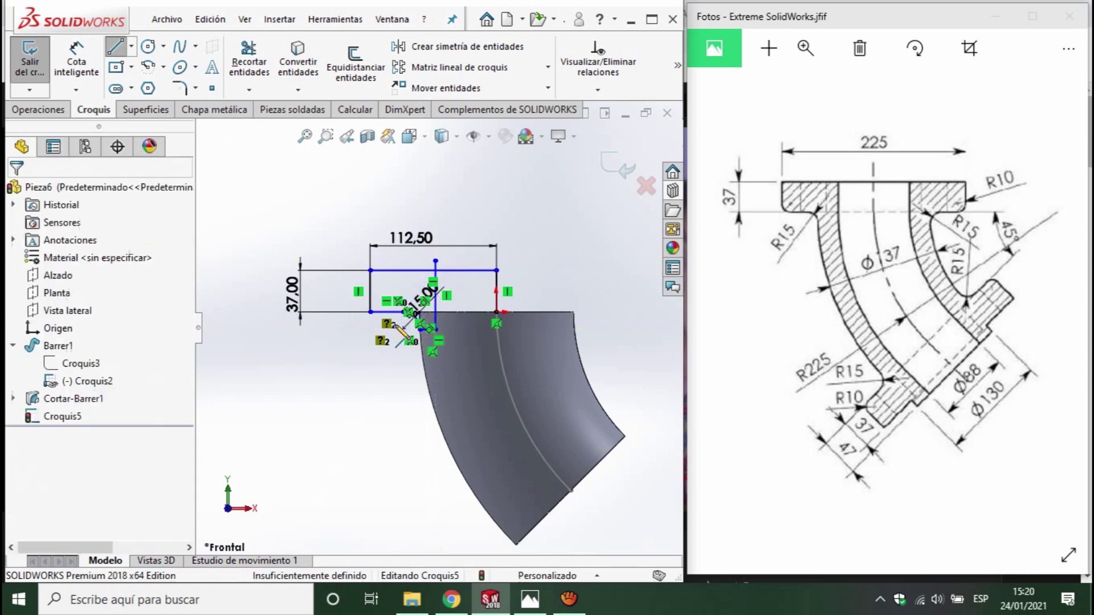
- Fillet the flange profile's lower outer corner with a 10 mm radius
scroll(386, 322, down, 4)
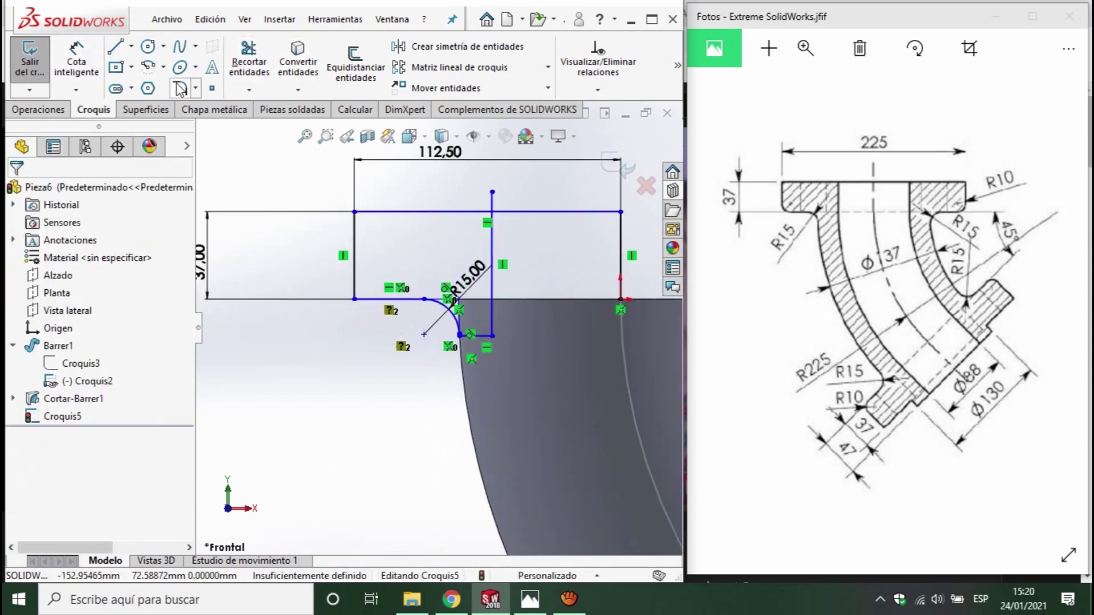
click(195, 88)
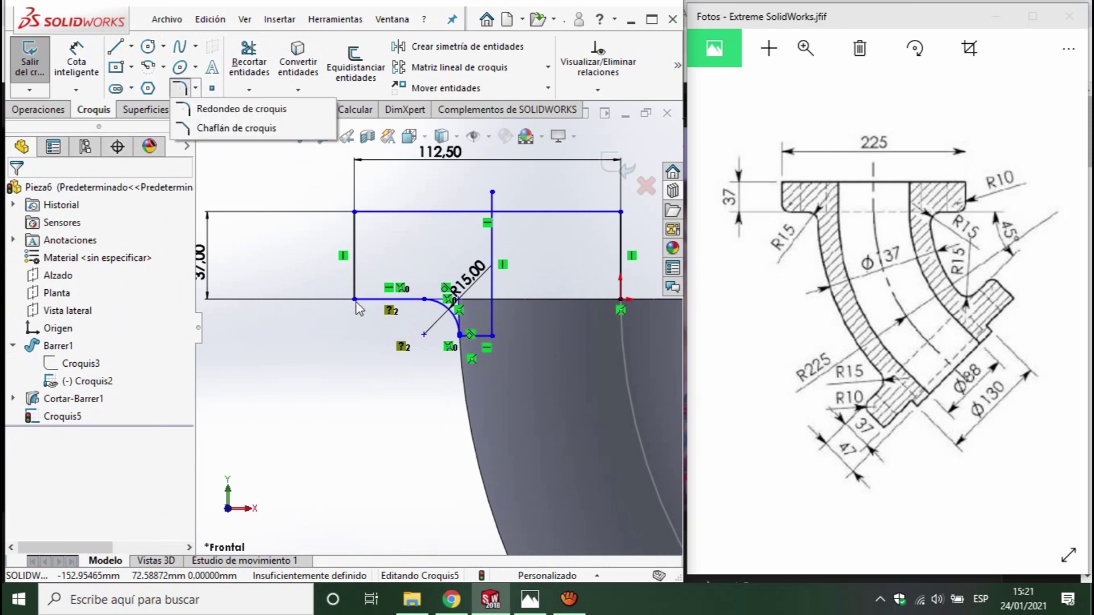
click(355, 300)
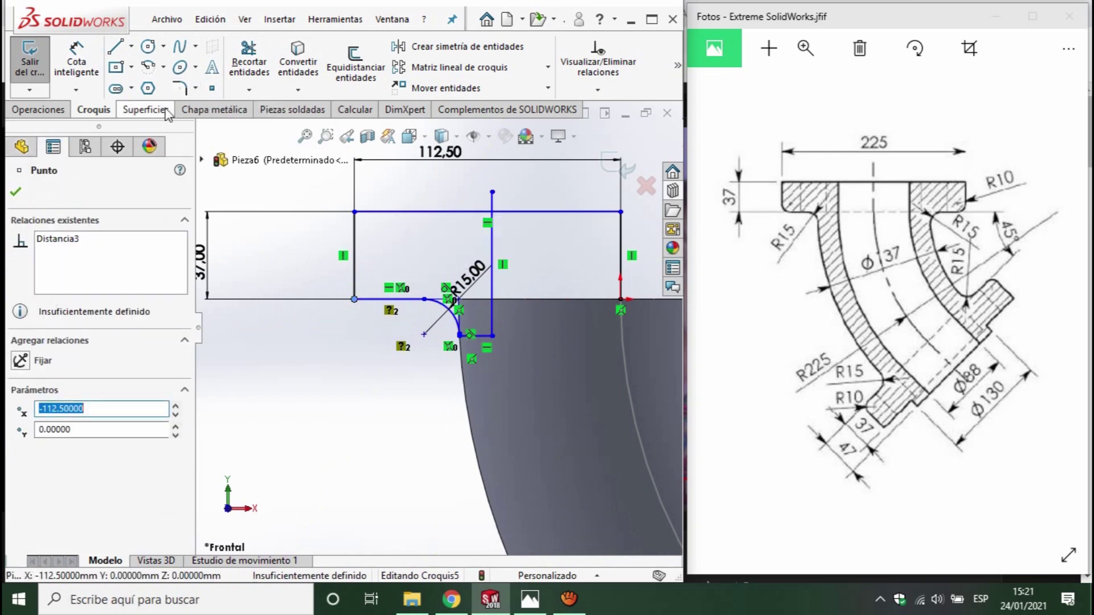
click(180, 89)
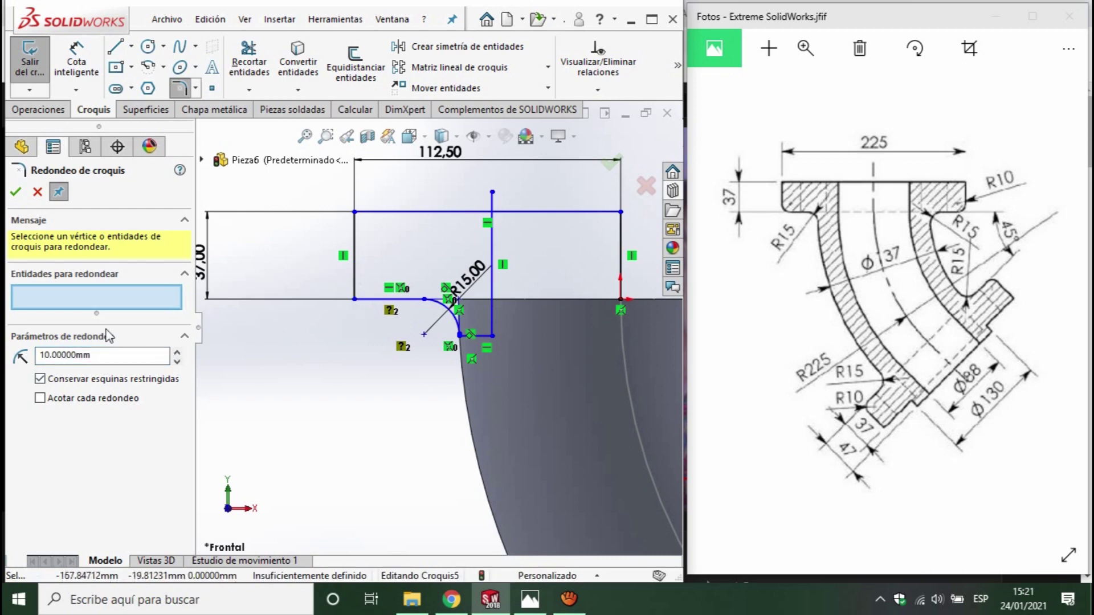
click(366, 301)
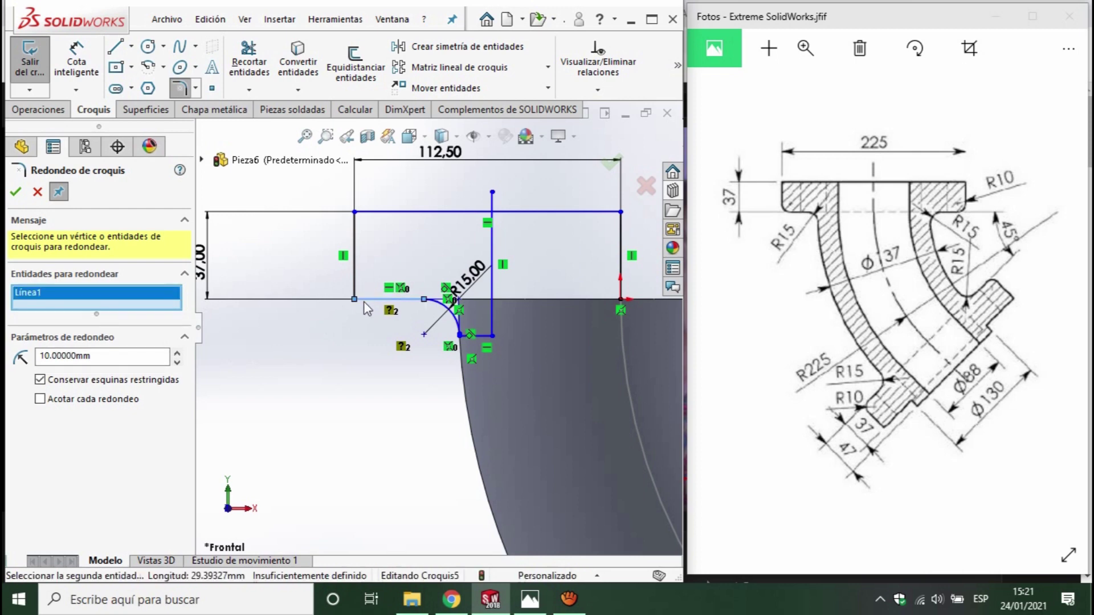
click(353, 290)
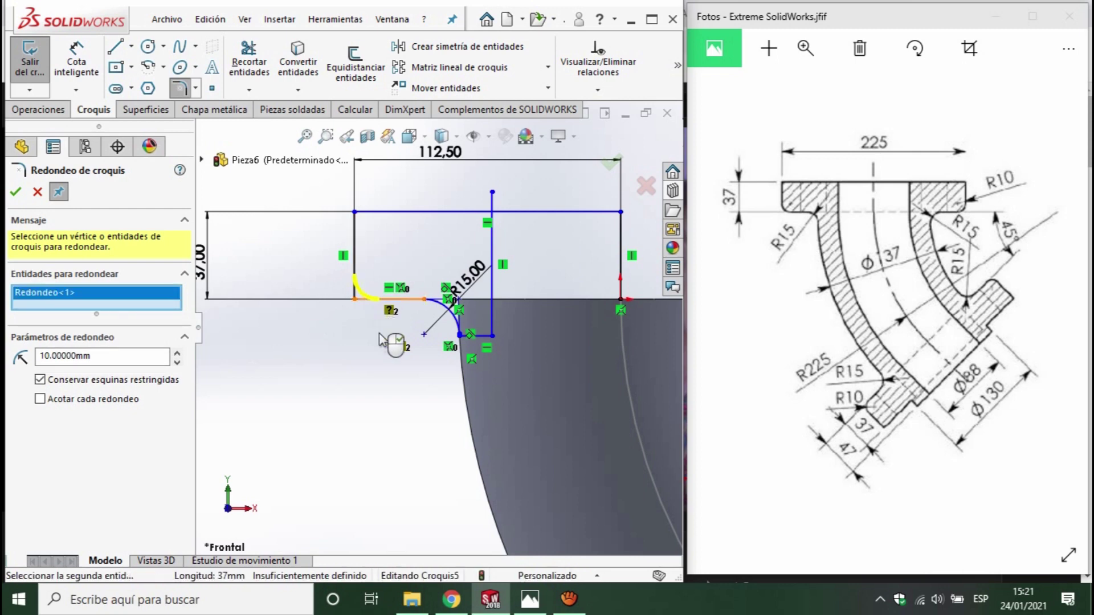
click(15, 192)
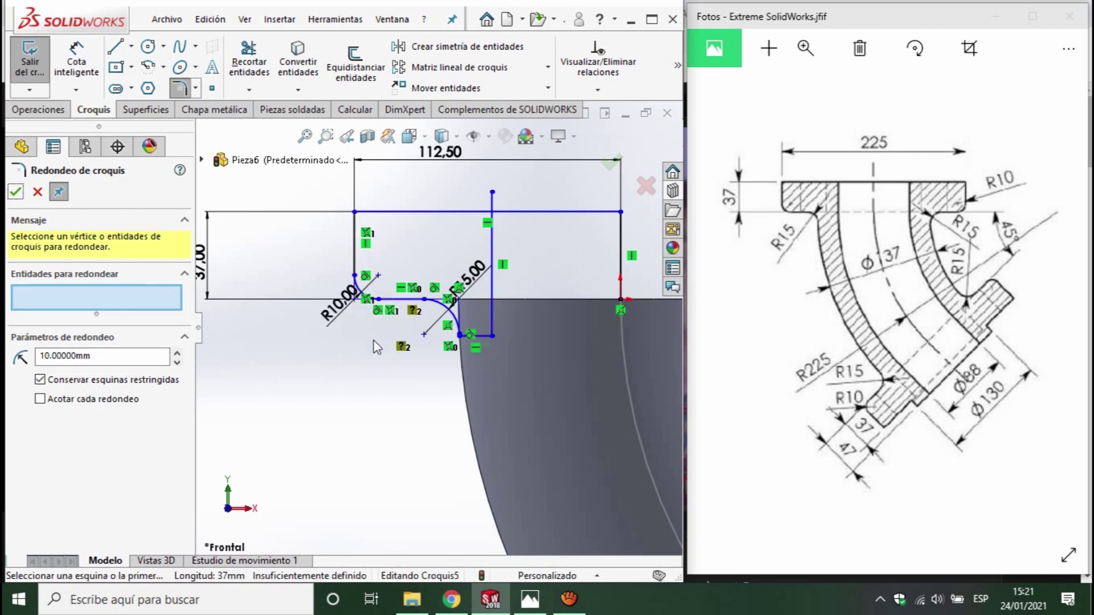
- Trim the new vertical line's overshoot above the flange and the top edge between that line and the central axis line
scroll(374, 339, down, 3)
scroll(393, 301, up, 2)
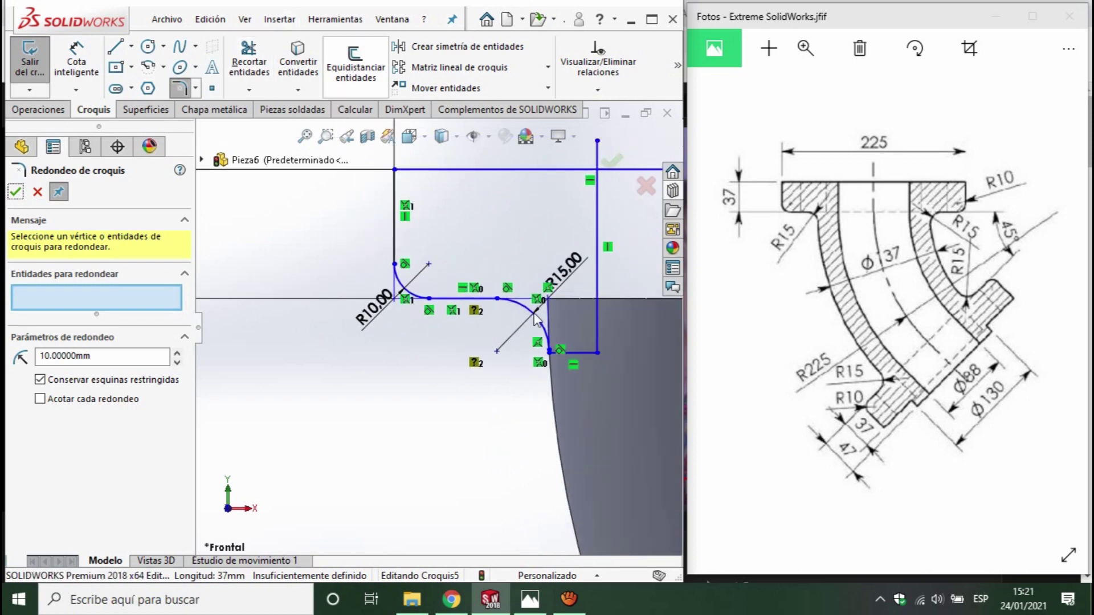
middle_drag(525, 317, 536, 369)
scroll(534, 368, up, 5)
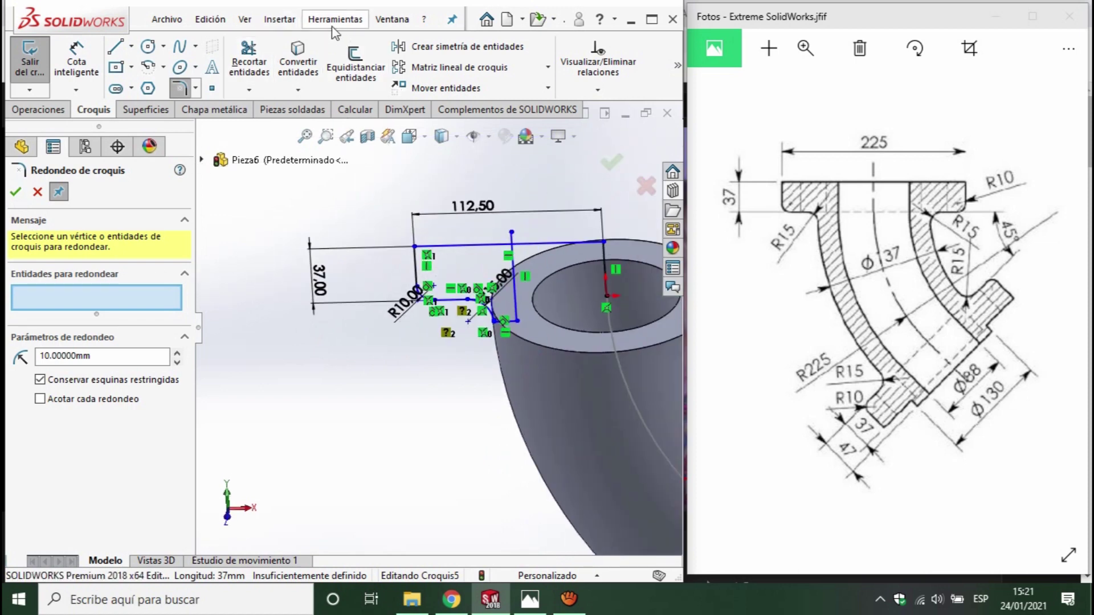
click(247, 60)
mouse_move(511, 238)
mouse_down()
mouse_move(565, 228)
mouse_move(574, 290)
mouse_up()
scroll(606, 256, down, 2)
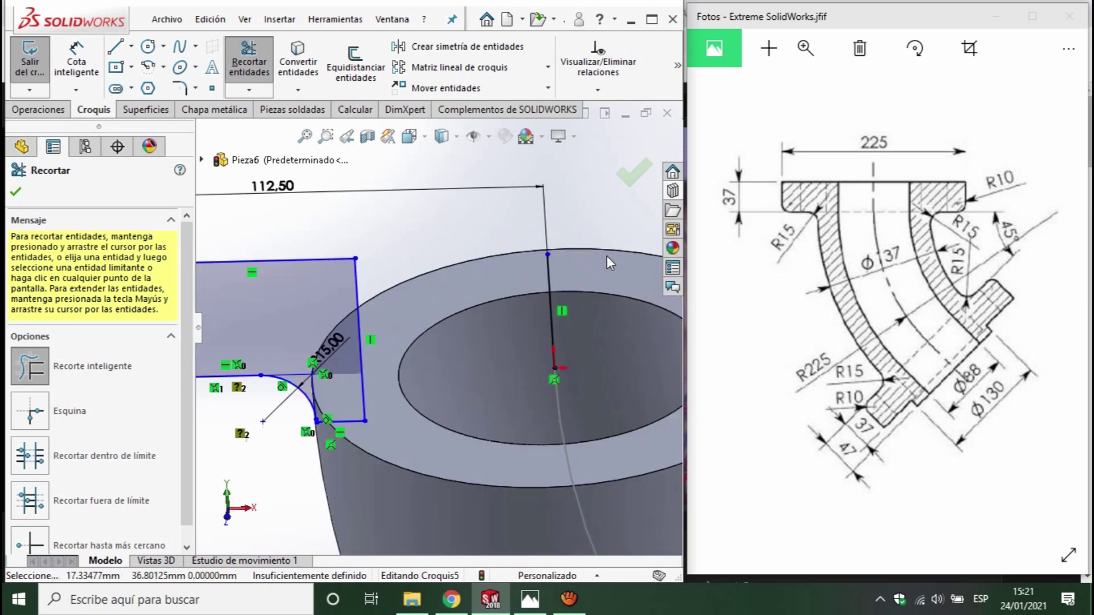
- Convert the vertical line through the origin to construction geometry
right_click(550, 295)
click(565, 271)
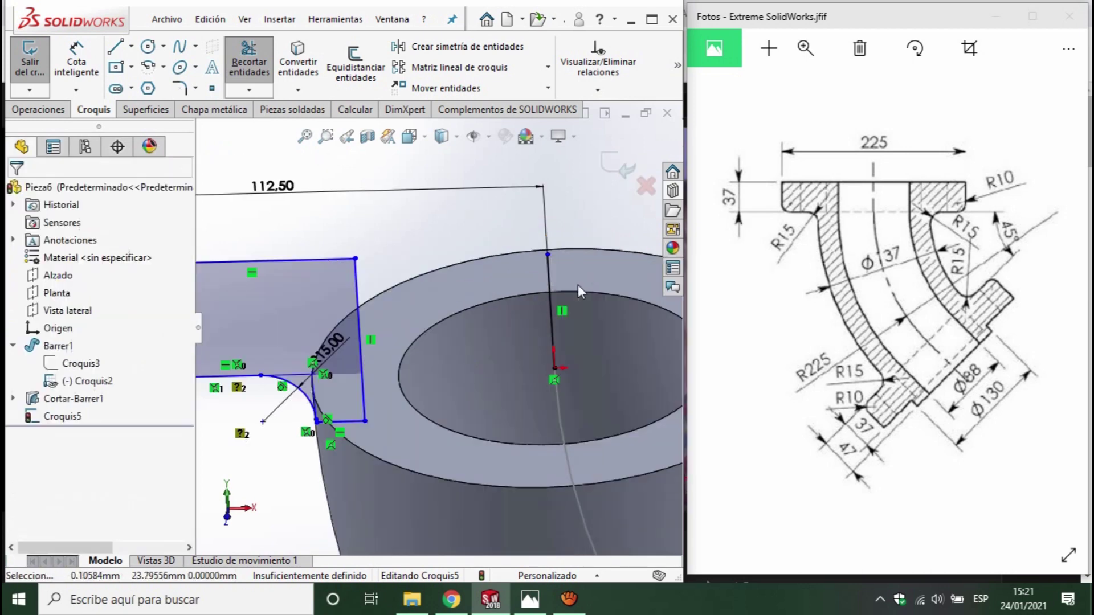
middle_drag(558, 307, 608, 199)
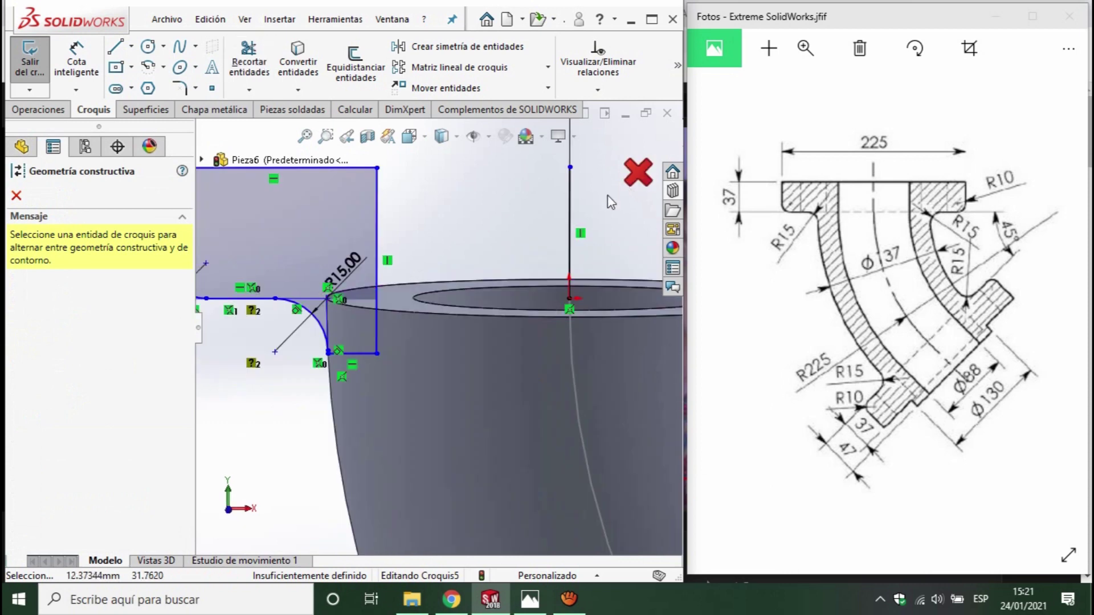
click(570, 242)
key(Escape)
- Revolve the closed flange profile a full turn around the vertical construction line to form the upper flange
middle_drag(494, 296, 437, 336)
scroll(495, 315, up, 3)
scroll(425, 333, up, 1)
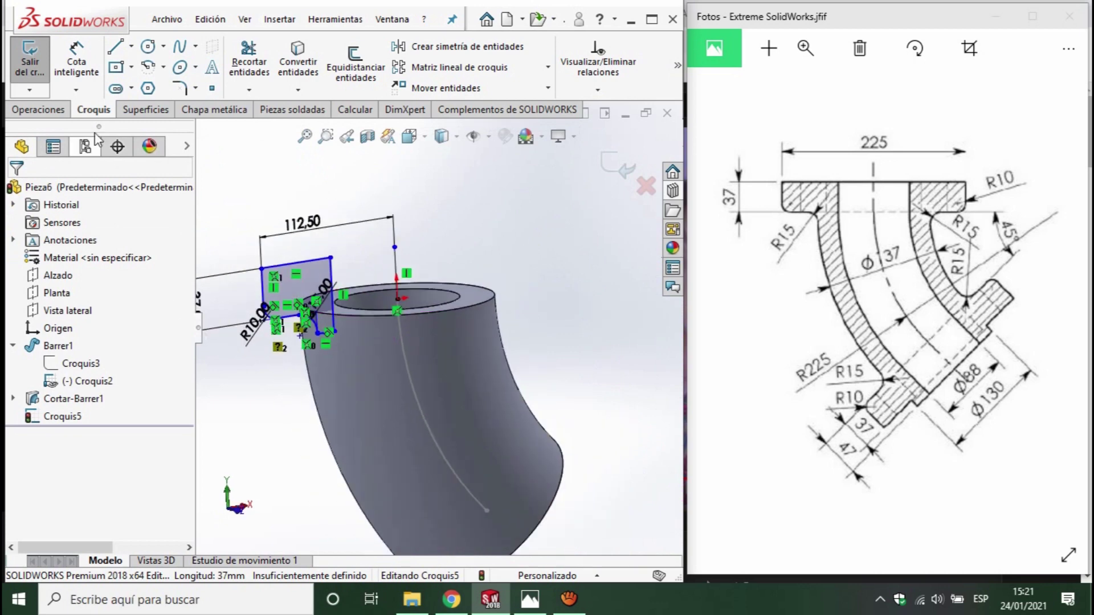
click(52, 110)
click(104, 65)
middle_drag(354, 356, 306, 387)
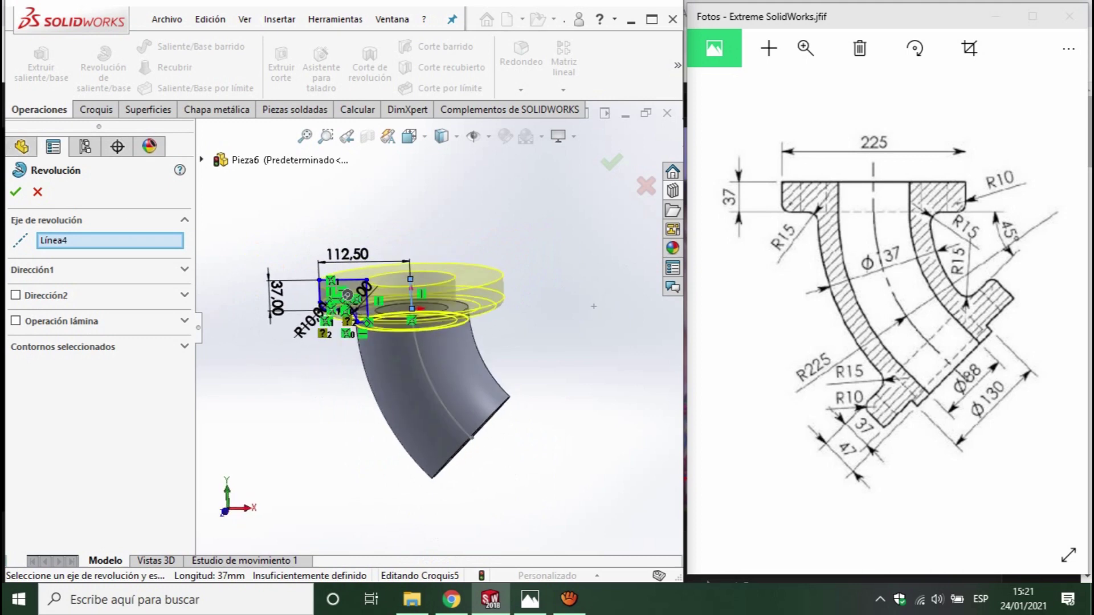
click(15, 192)
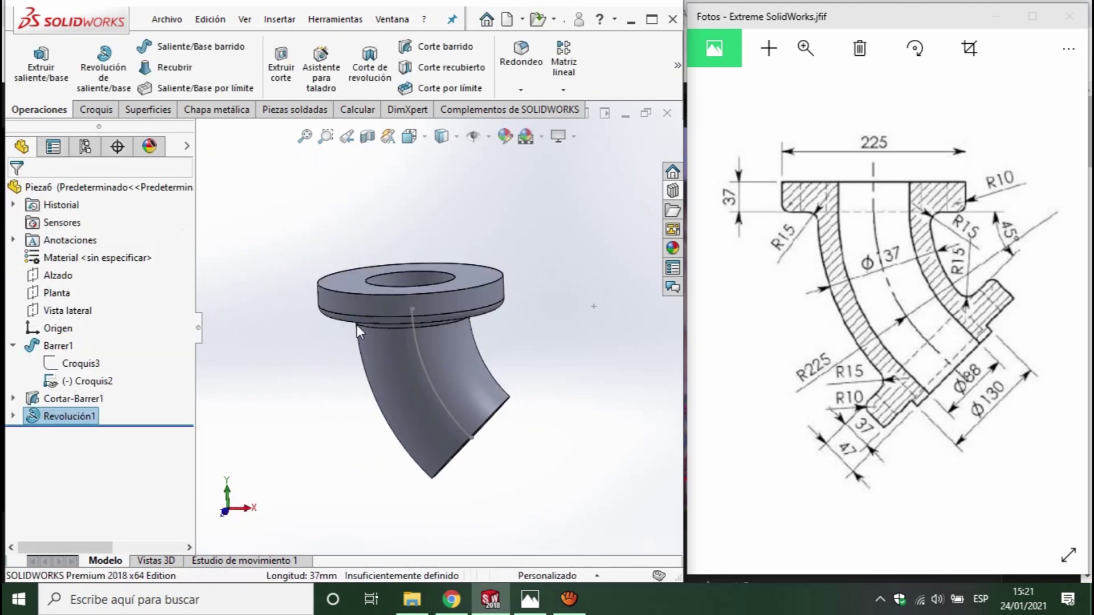
- Inspect the revolved flange's junction with the elbow and open a new sketch on the Alzado plane, viewed straight on
scroll(357, 325, down, 5)
scroll(399, 322, down, 8)
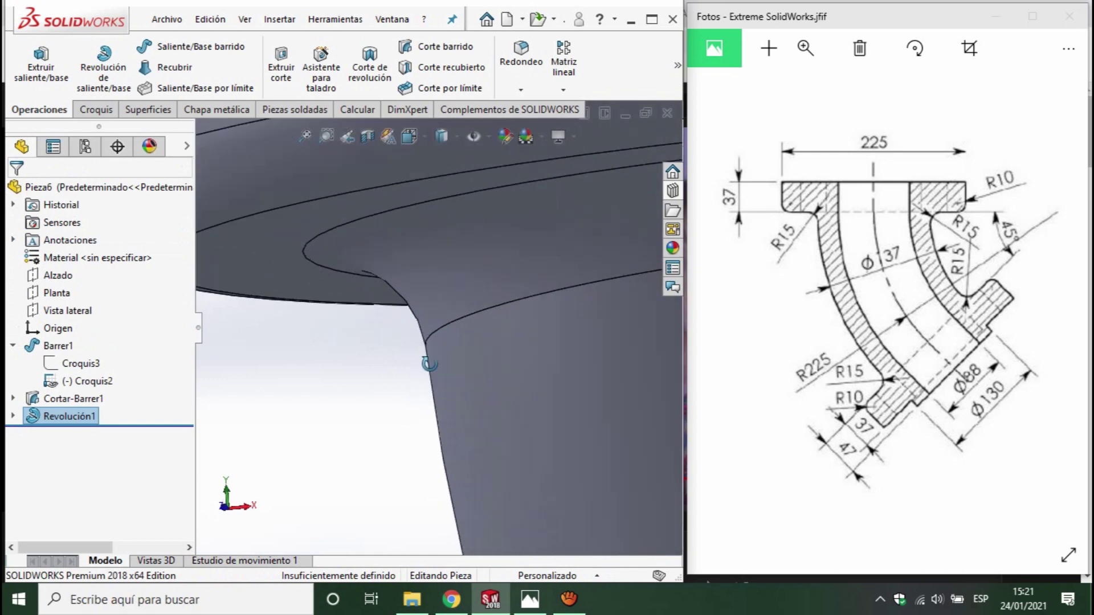
scroll(409, 329, up, 12)
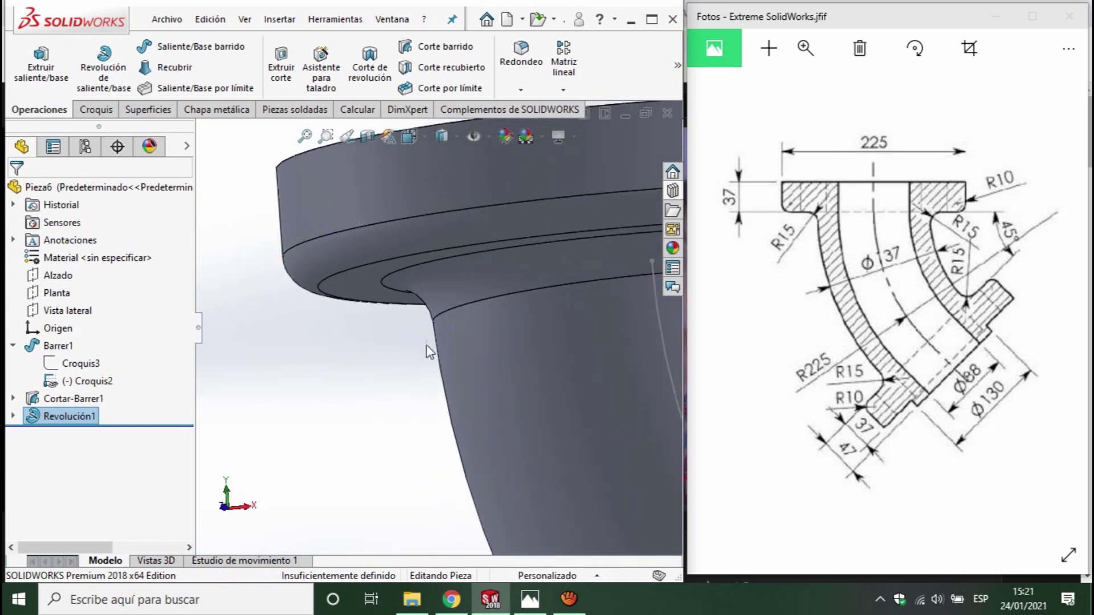
middle_drag(643, 393, 547, 427)
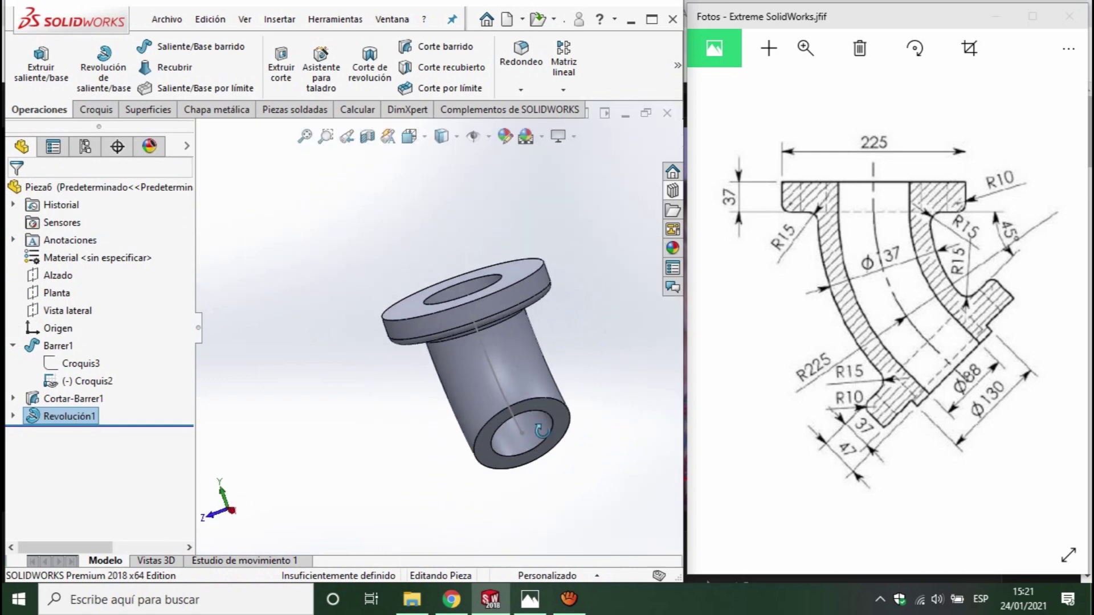
middle_drag(482, 402, 497, 438)
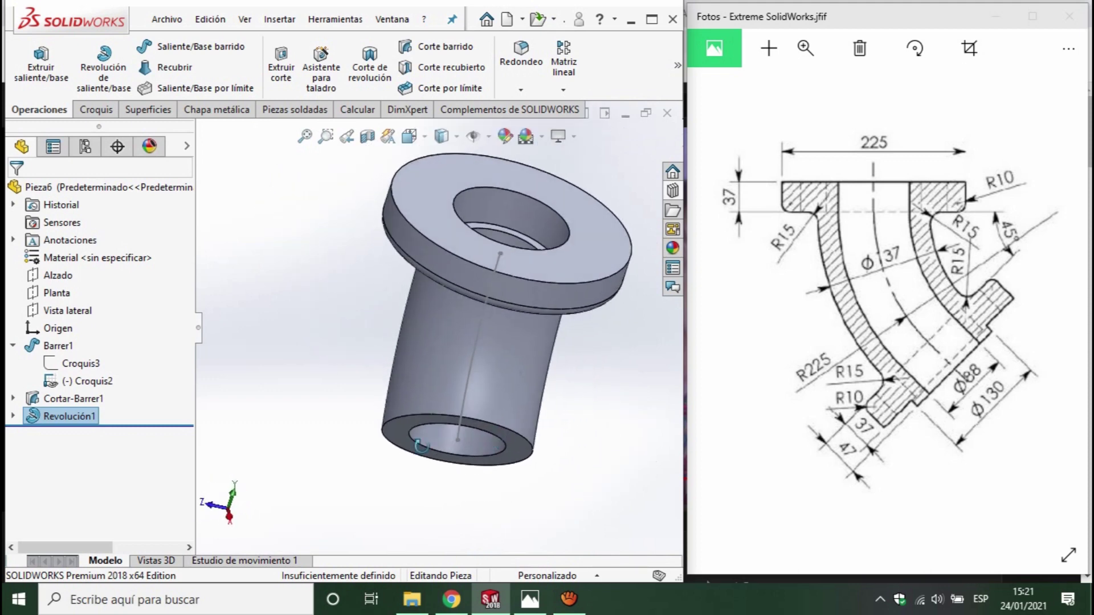
click(61, 274)
middle_drag(242, 403, 238, 369)
click(96, 109)
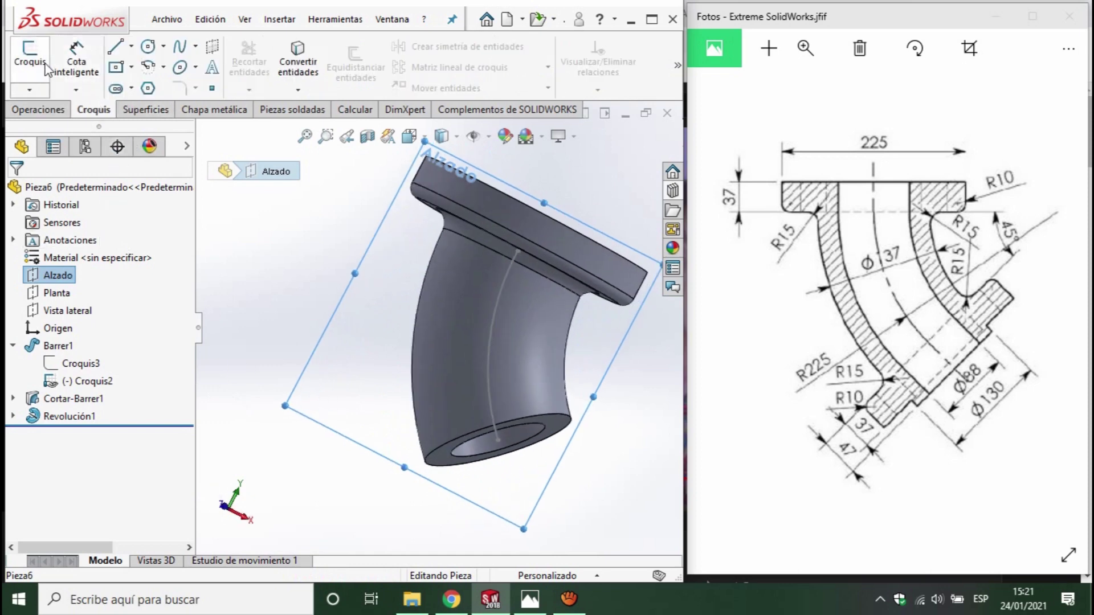
click(30, 57)
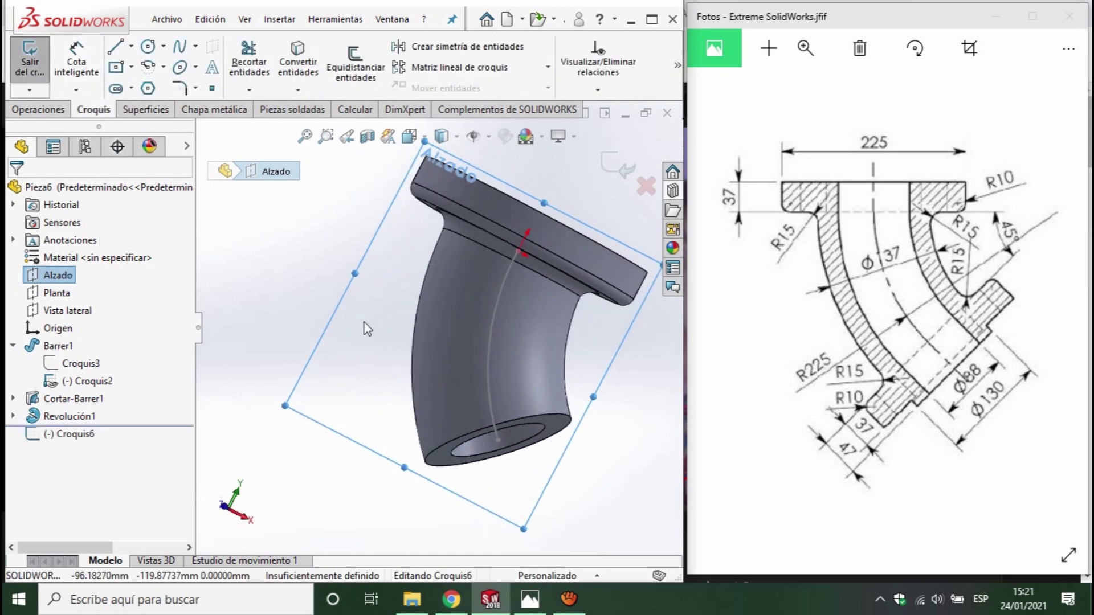
key(ctrl+8)
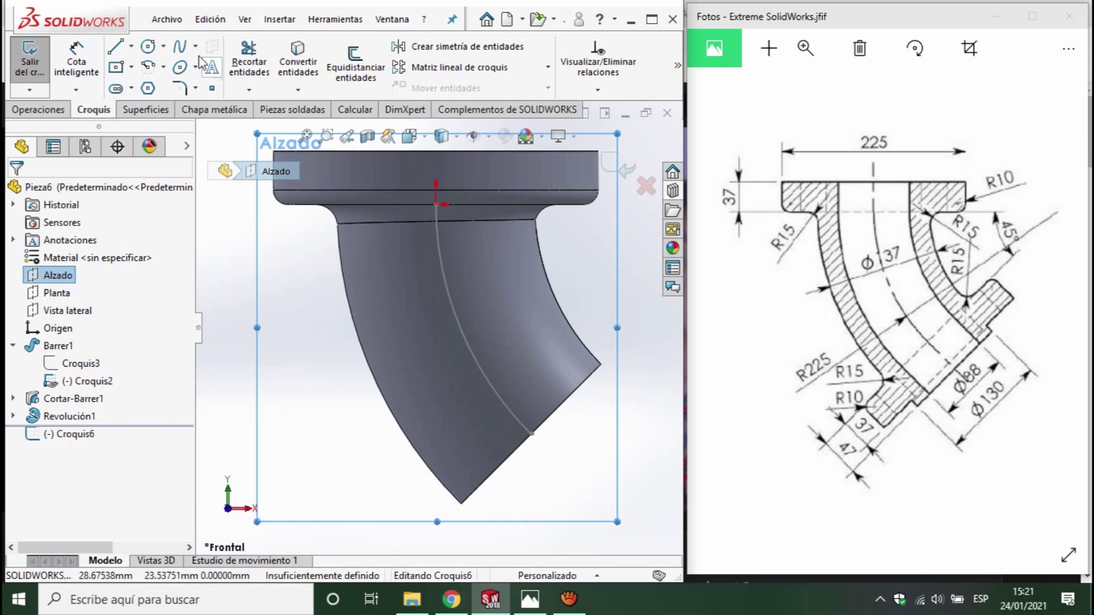
- Sketch a line about 137 mm long across the elbow's lower end face, from its inner corner to its outer corner
click(600, 364)
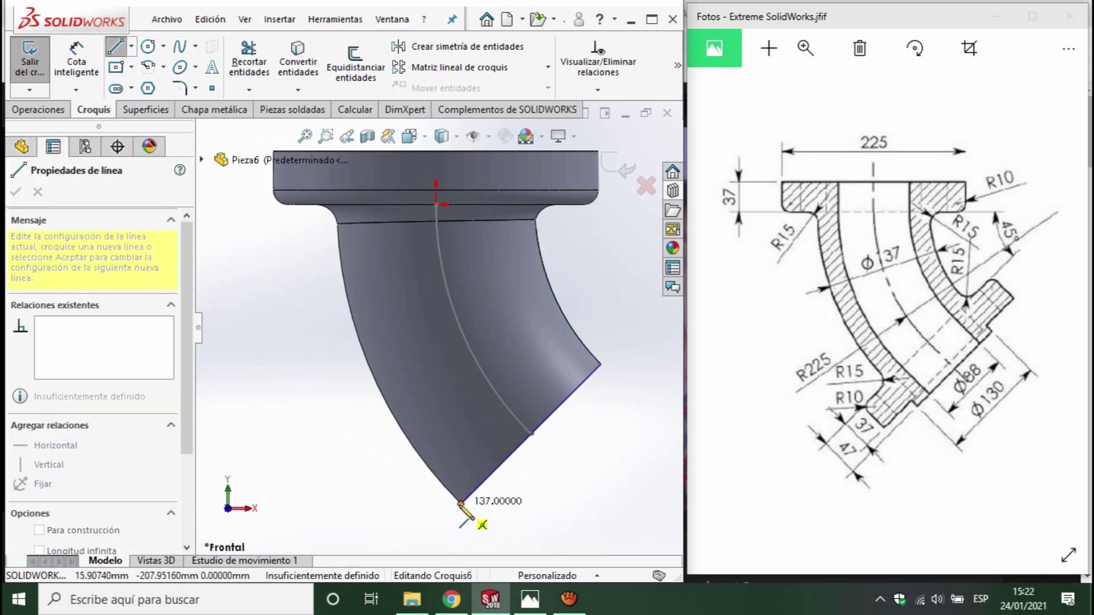
click(461, 503)
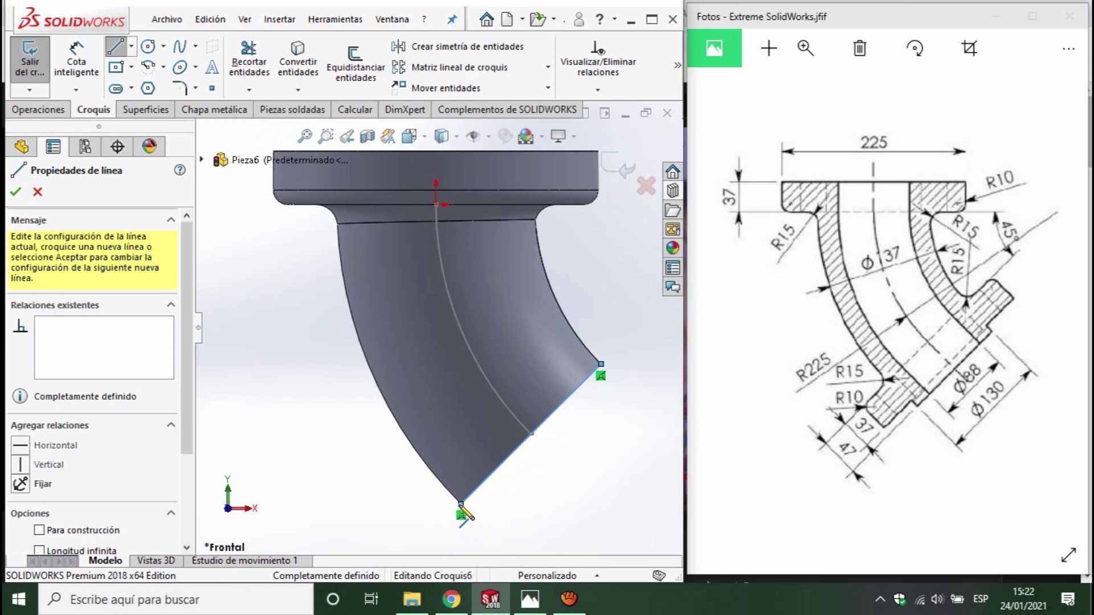
scroll(464, 513, up, 2)
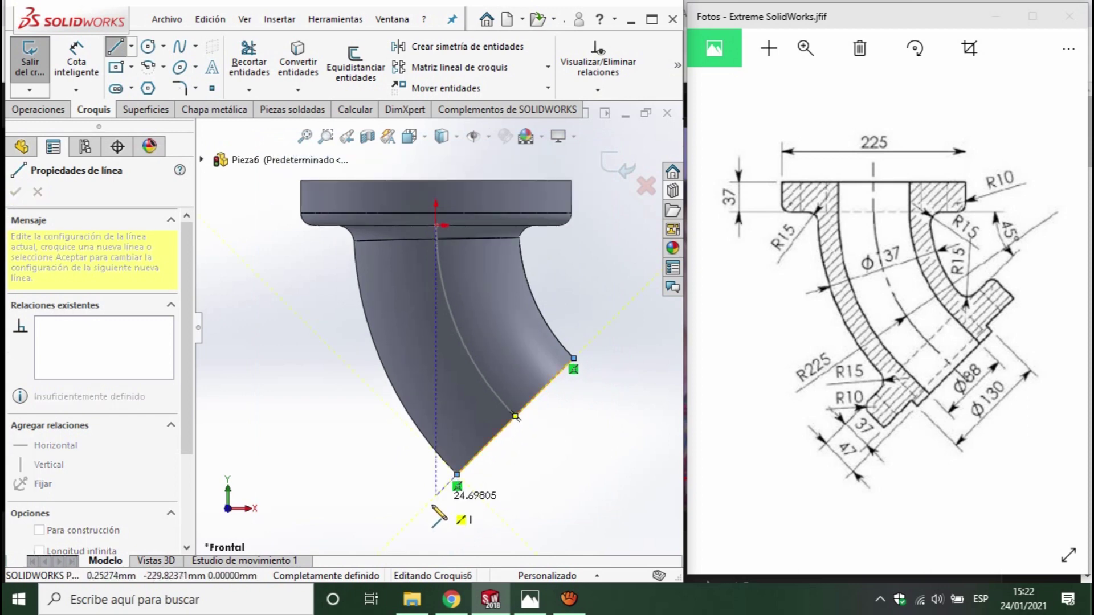
- Sketch the lower flange outline about 132 by 39 mm, running from beyond the elbow's outer corner back to the end-face centre
click(404, 531)
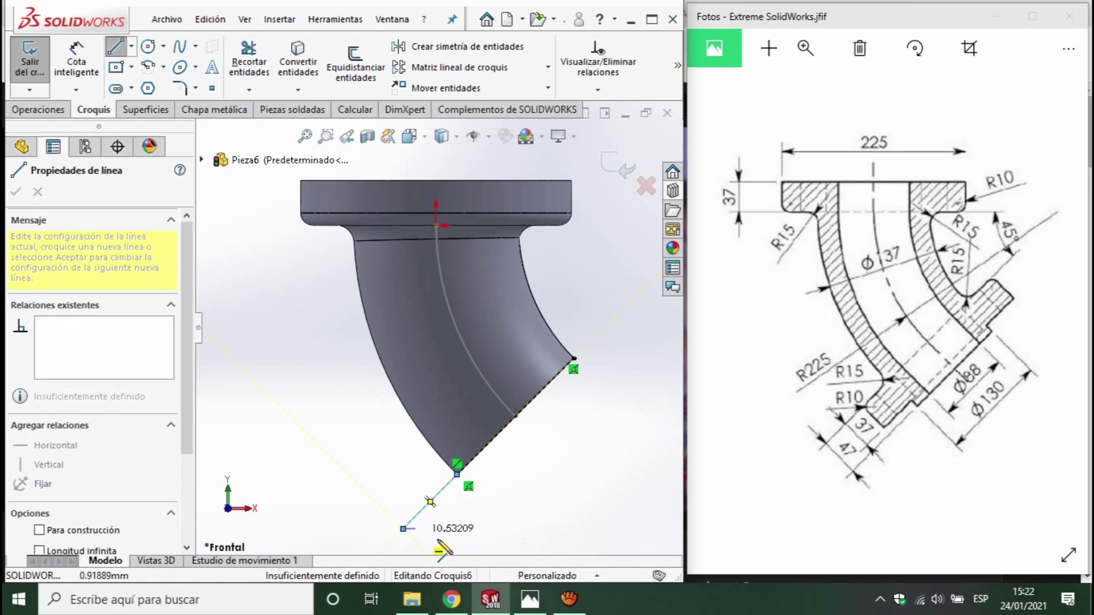
scroll(442, 532, up, 1)
click(436, 463)
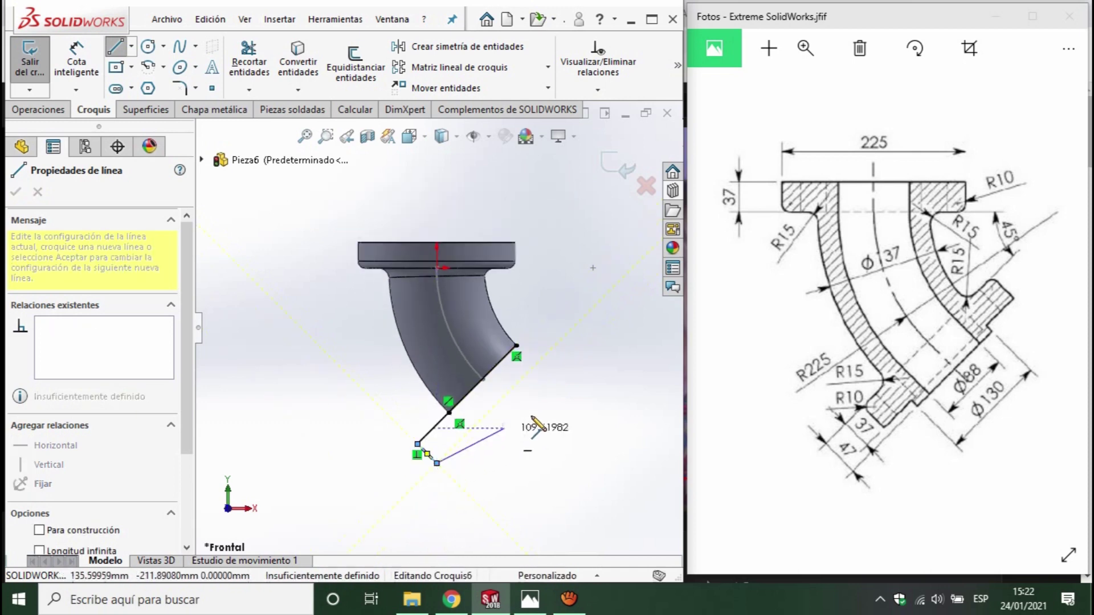
click(501, 399)
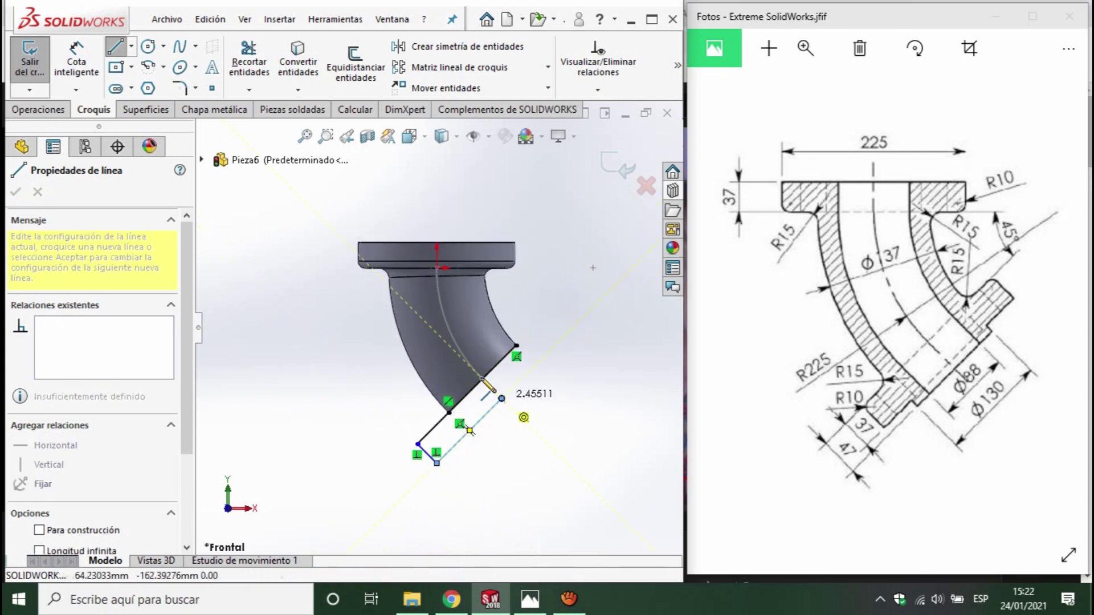
click(484, 379)
key(Escape)
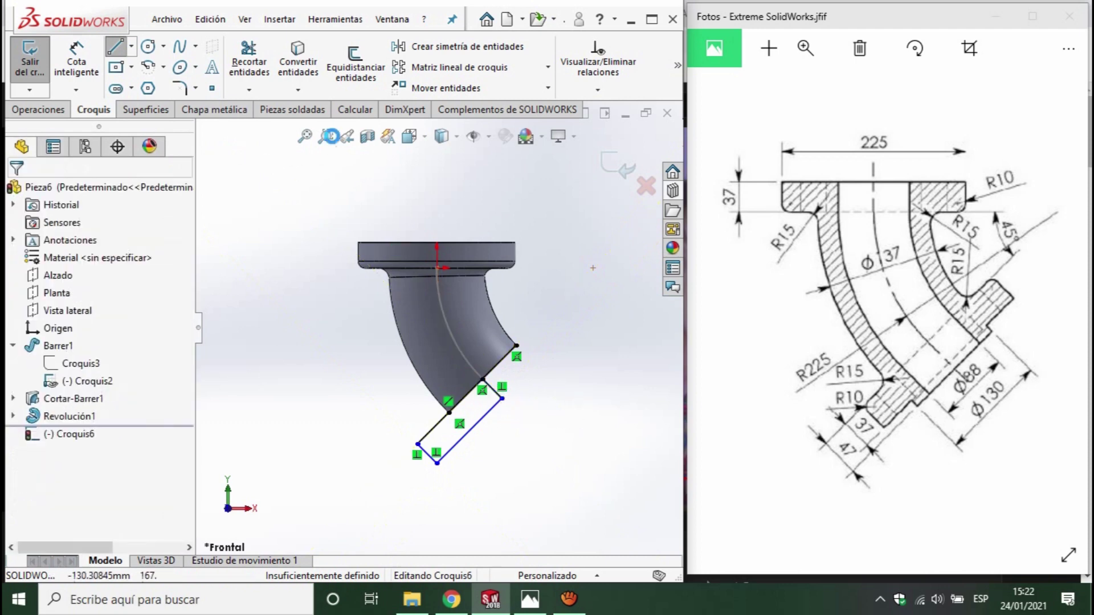
- Trim the end-face line between the elbow's centre point and its inner corner
click(257, 54)
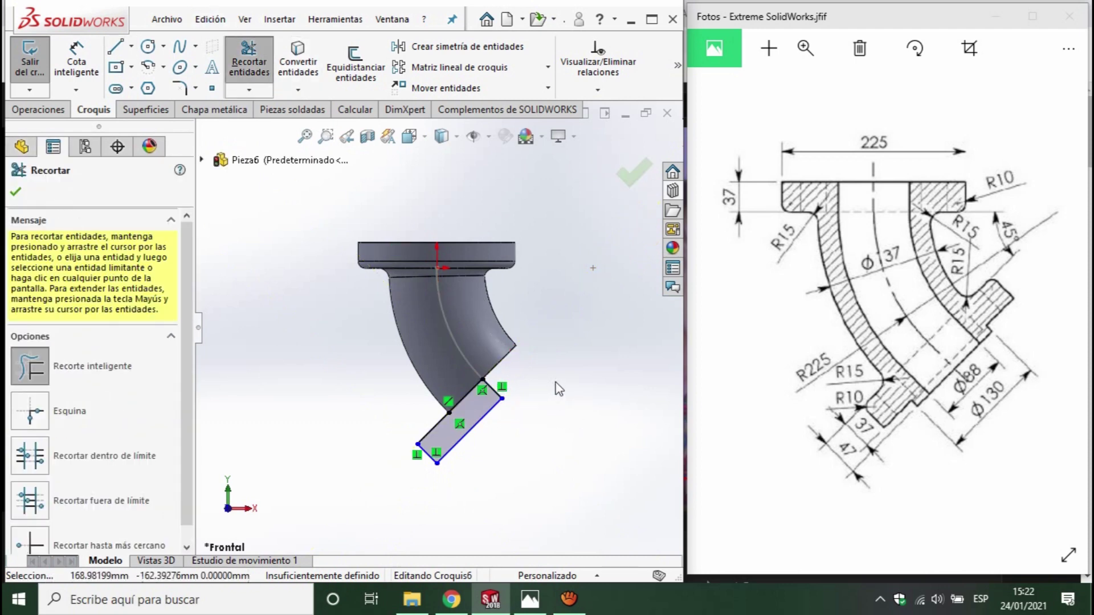
scroll(513, 422, up, 3)
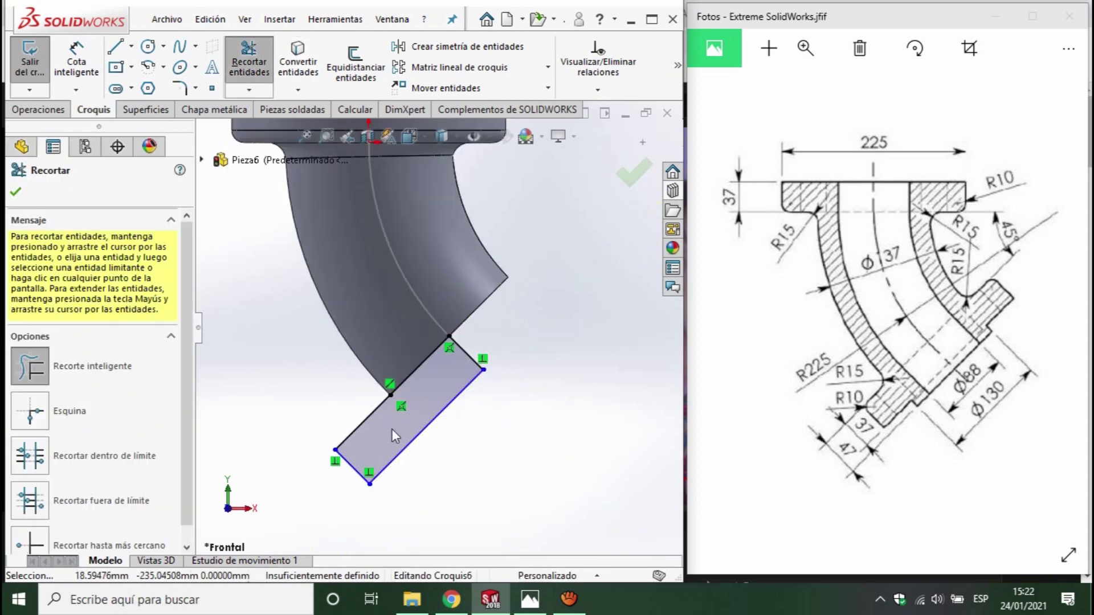
key(Escape)
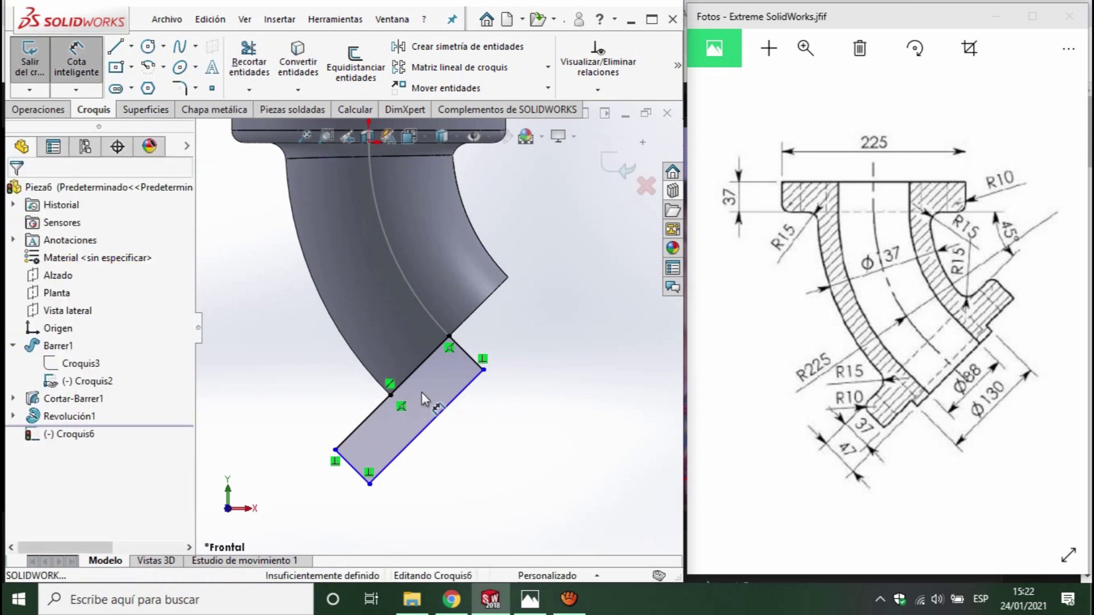
- Dimension the flange profile's long side as 225/2 mm and its short side as 37 mm
click(424, 434)
click(484, 478)
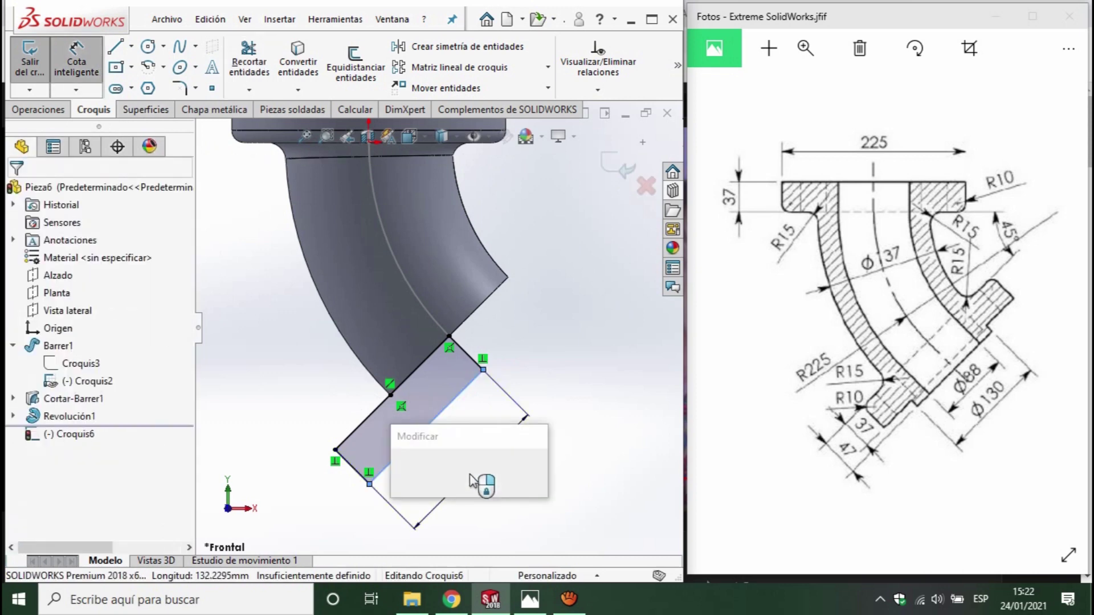
text(225/2)
key(Return)
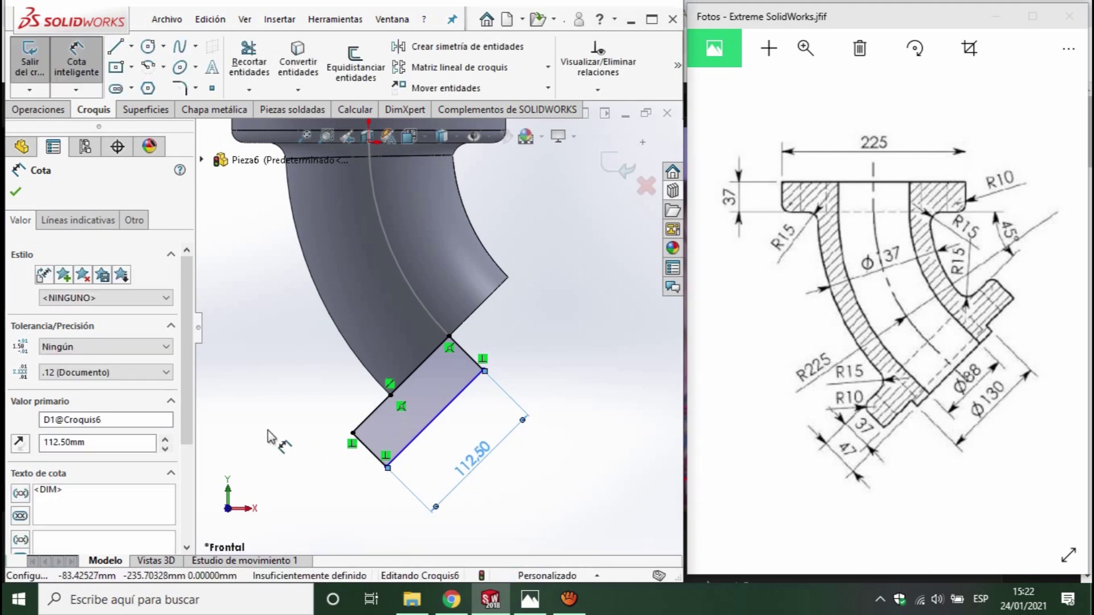
click(379, 462)
click(333, 507)
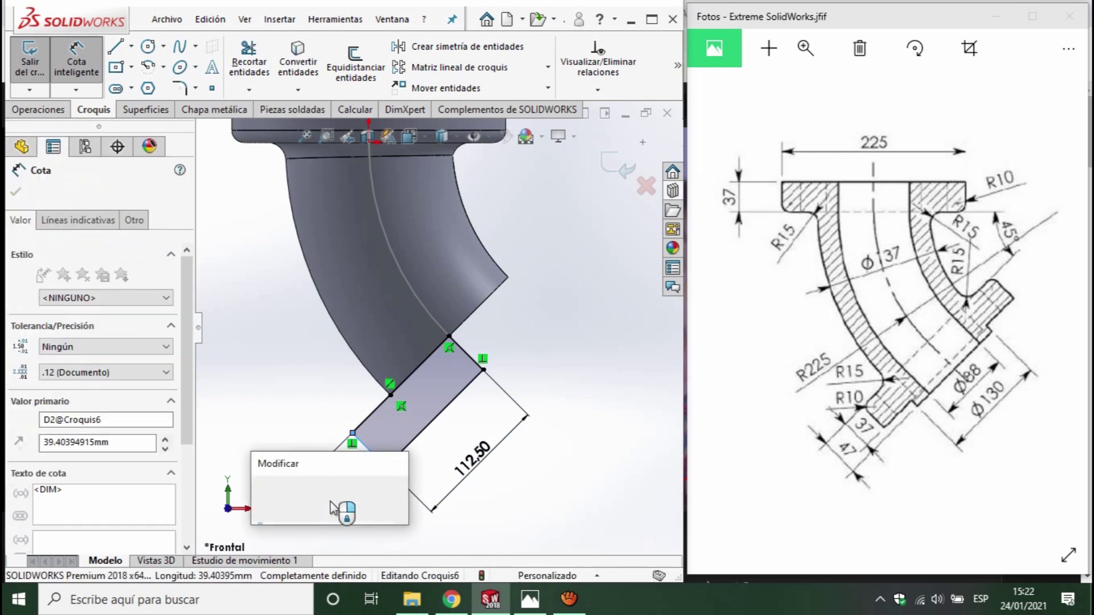
text(37)
key(Return)
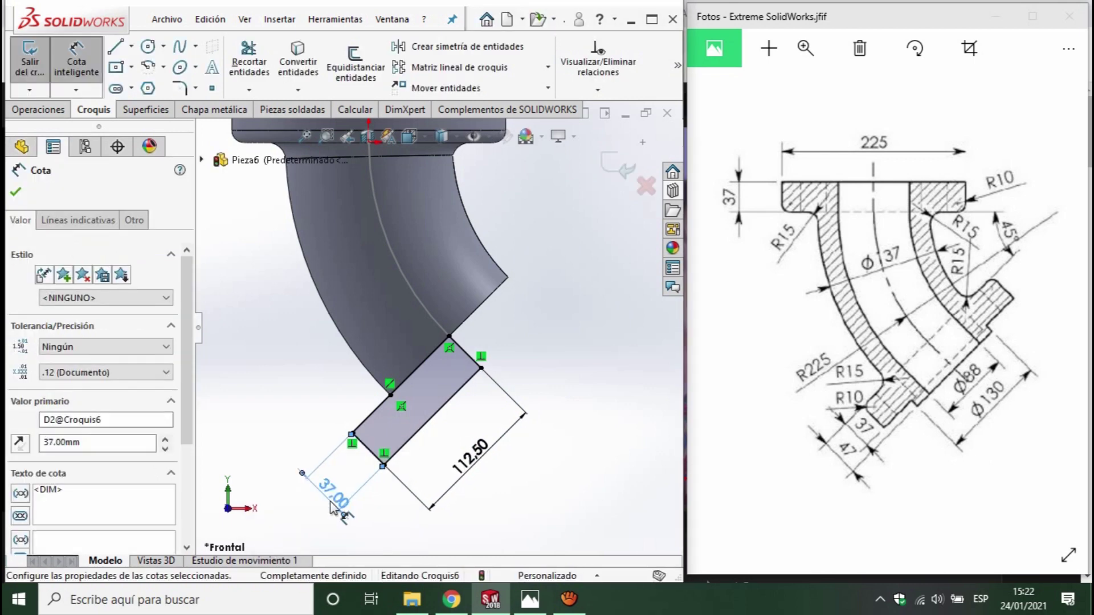
- Sketch a line about 71 mm long over the flange profile's free long side, starting at its corner on the flange axis
click(119, 49)
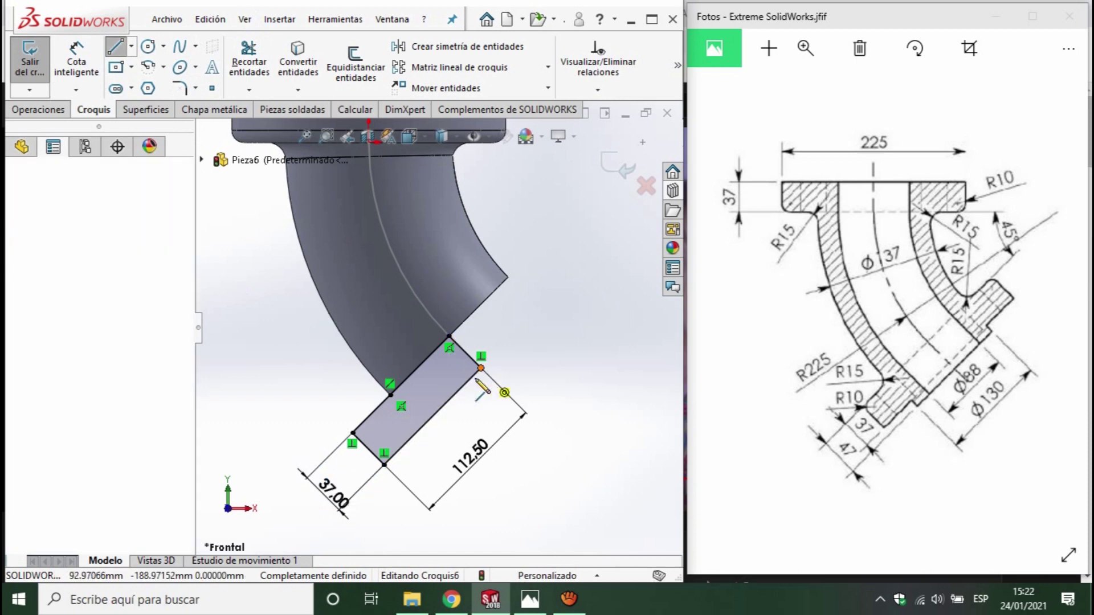
click(482, 369)
click(419, 428)
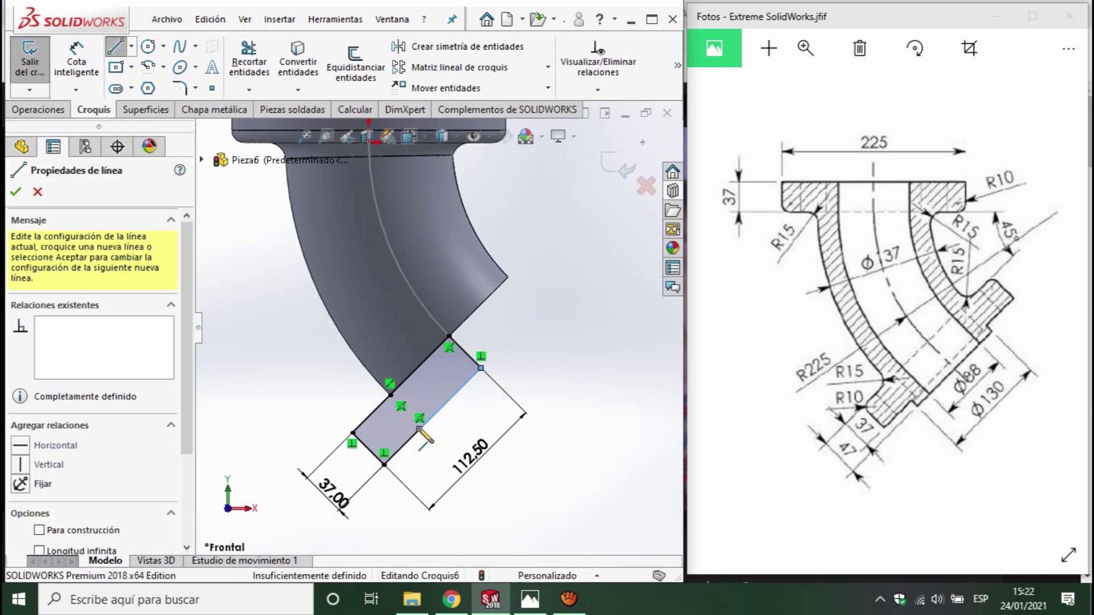
key(Escape)
- Dimension the distance from the flange profile's axis corner to the overlaid line's free endpoint as 65 mm
click(75, 67)
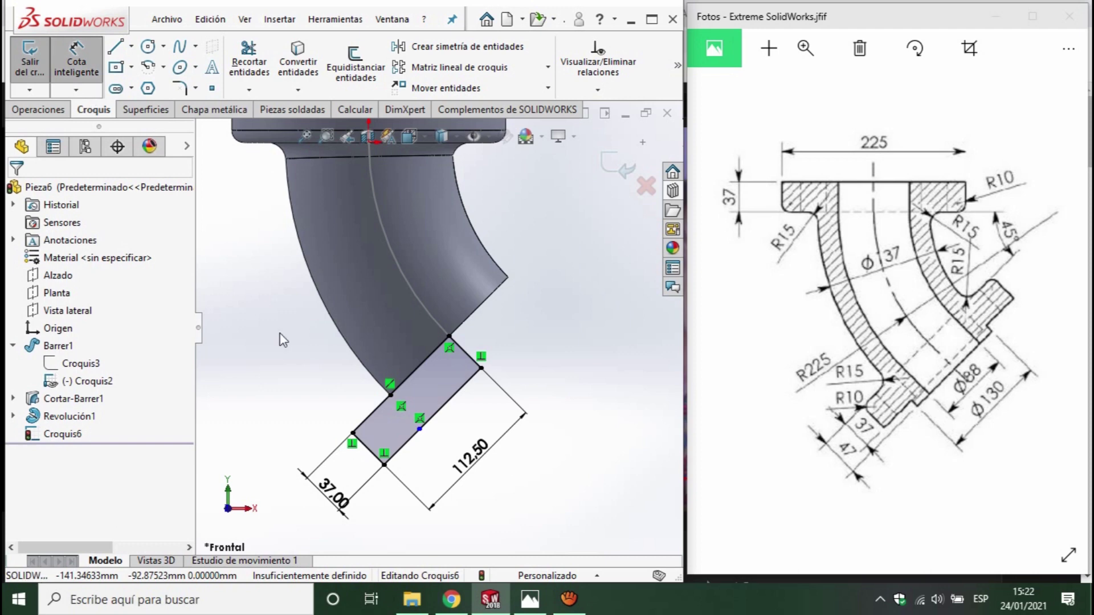
click(419, 429)
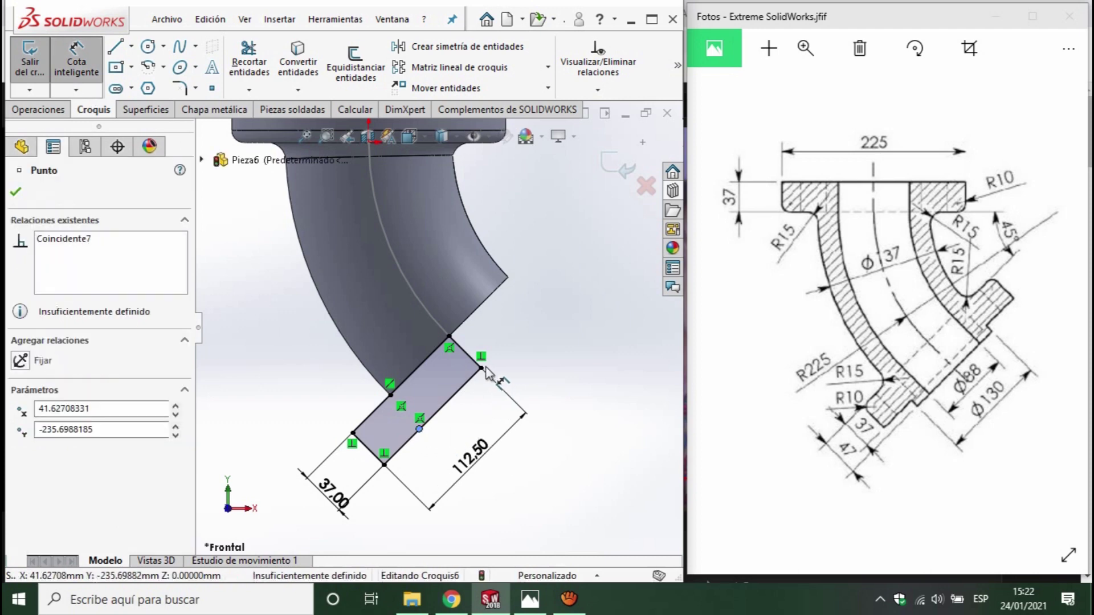
click(482, 369)
click(509, 459)
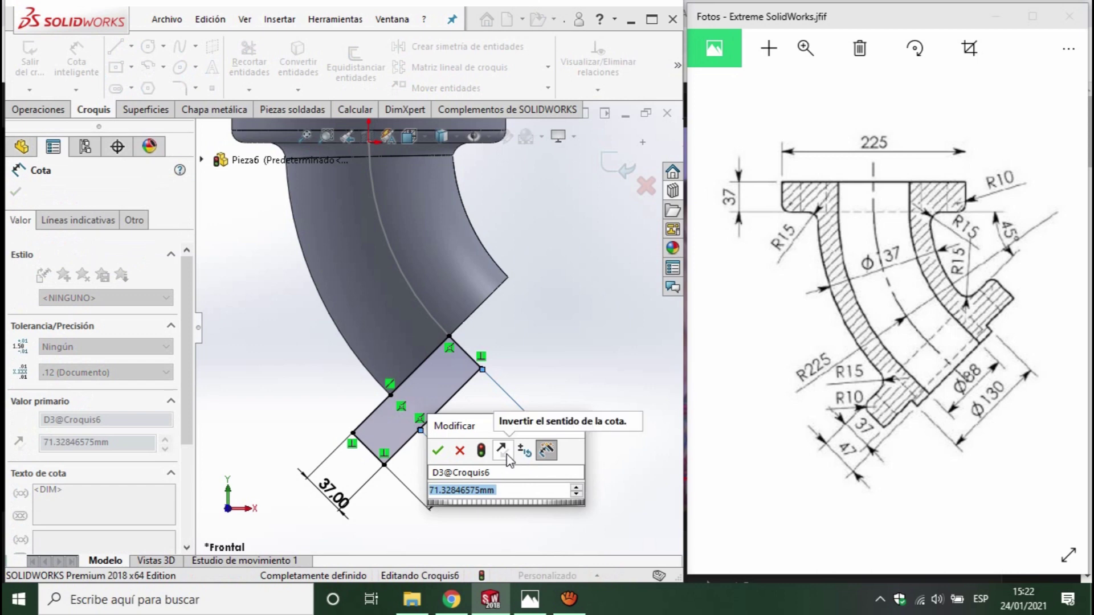
text(65)
key(Return)
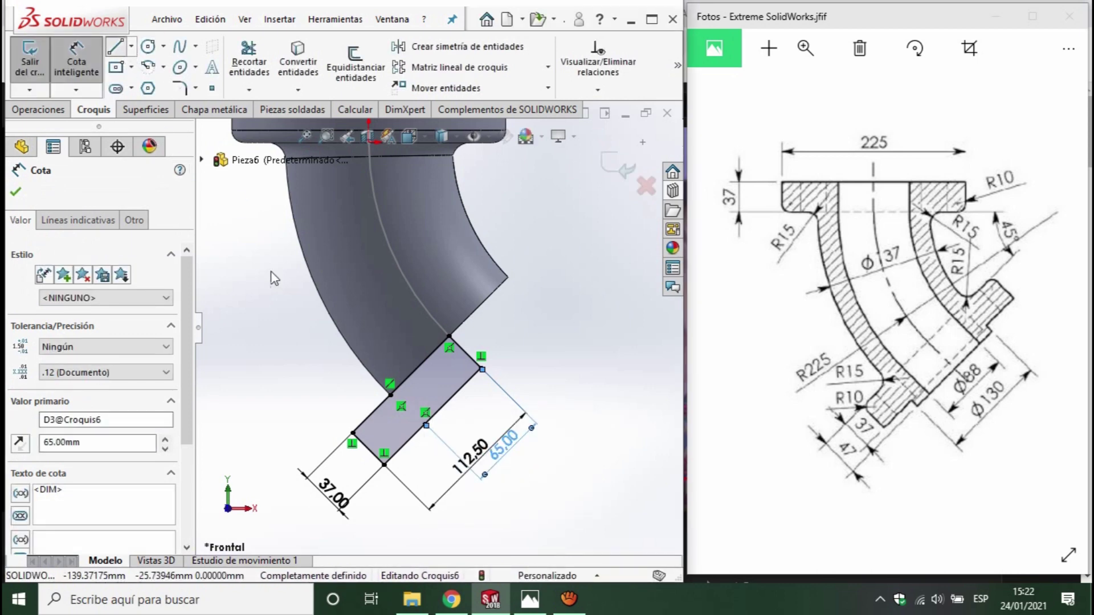
- Sketch a short line about 16 mm long outward from the 65 mm point on the flange profile's long side
scroll(447, 469, down, 5)
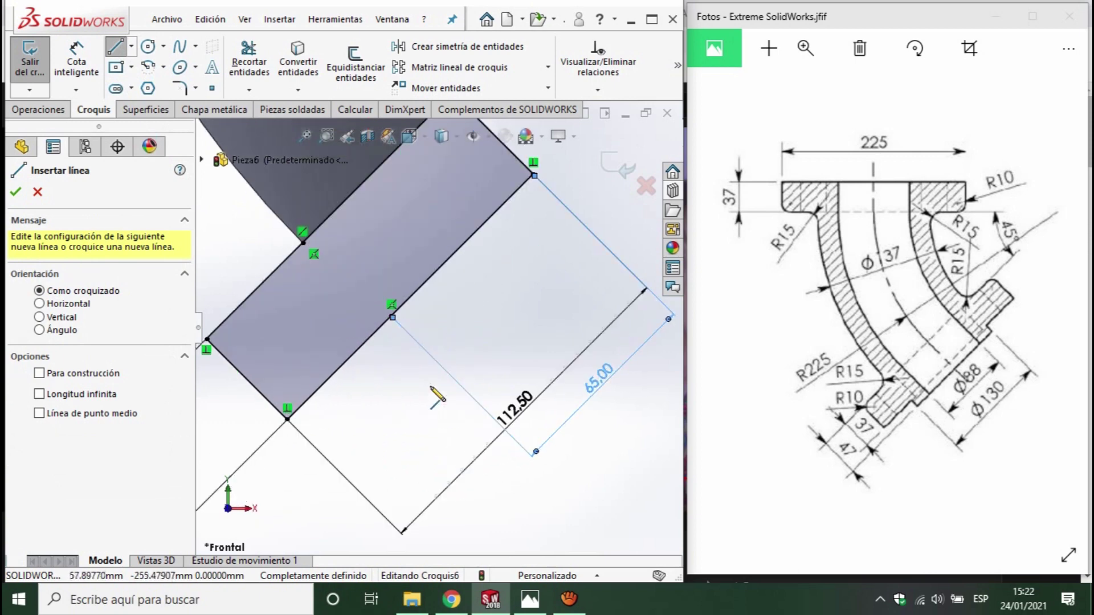
click(392, 317)
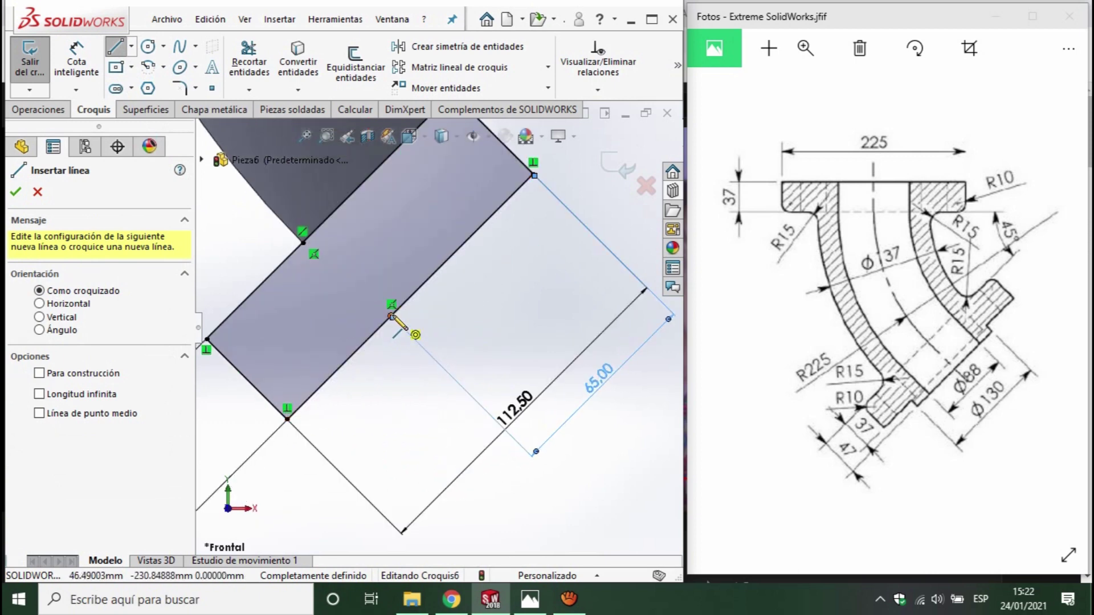
click(426, 351)
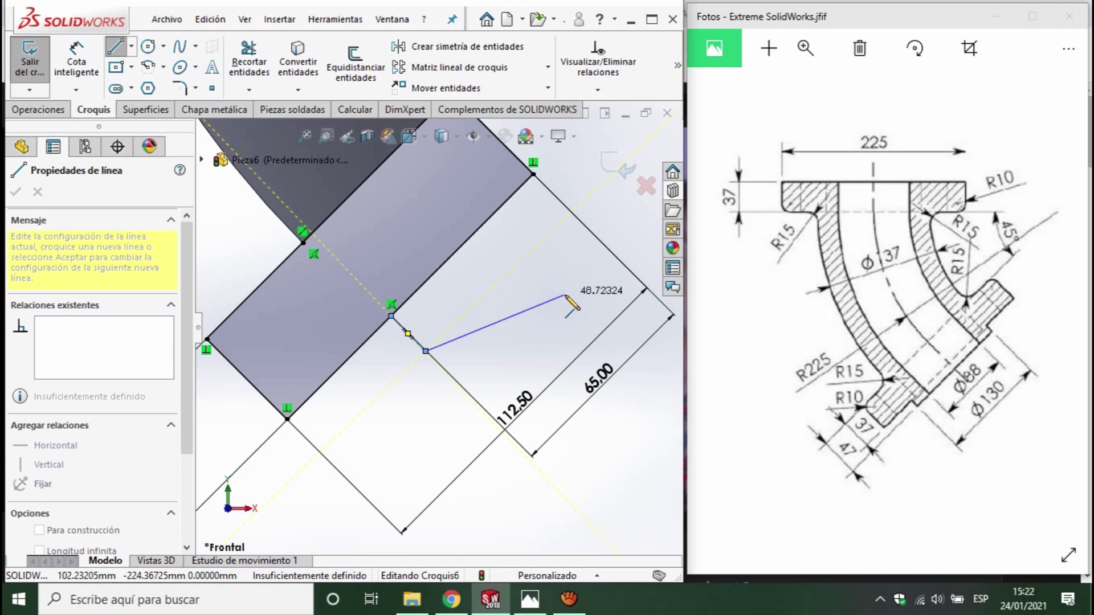
key(Escape)
key(Escape)
- Make the short outward line perpendicular to the flange profile's long side
scroll(447, 354, down, 3)
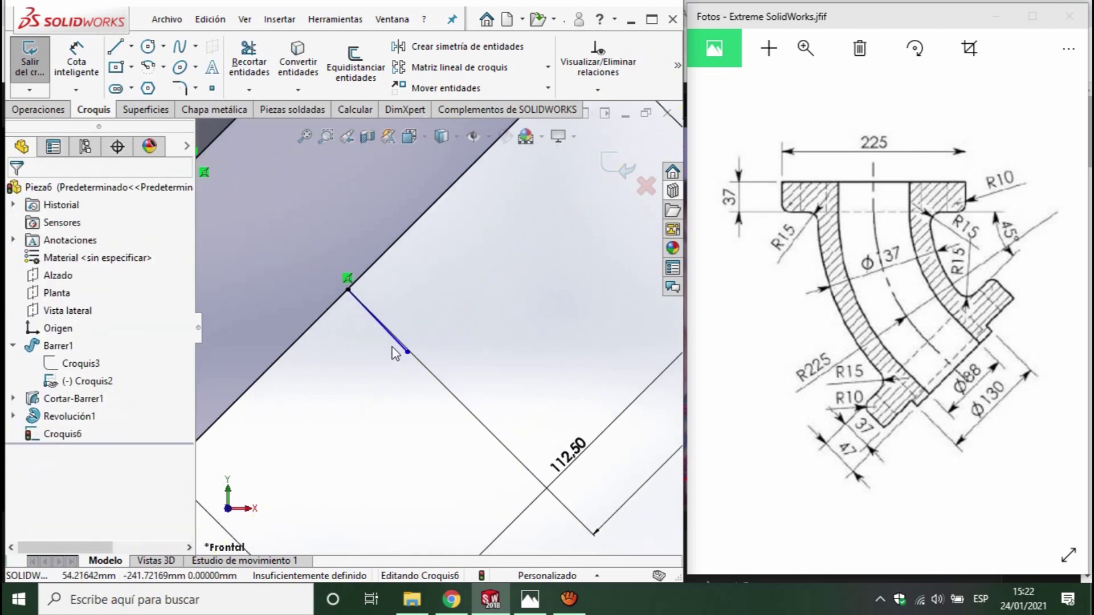
click(373, 264)
click(409, 272)
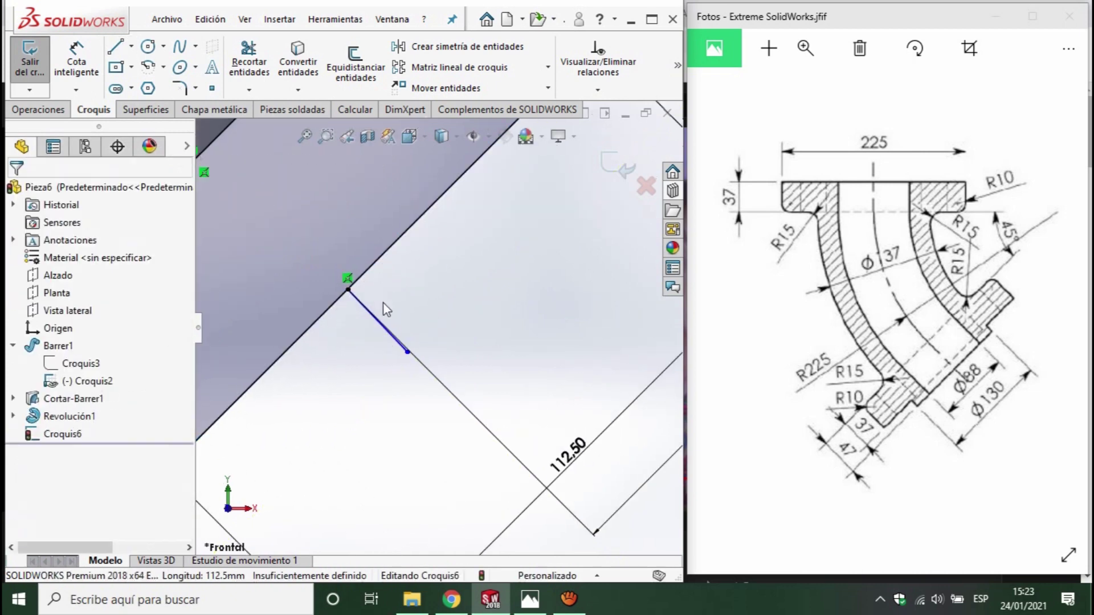
click(388, 256)
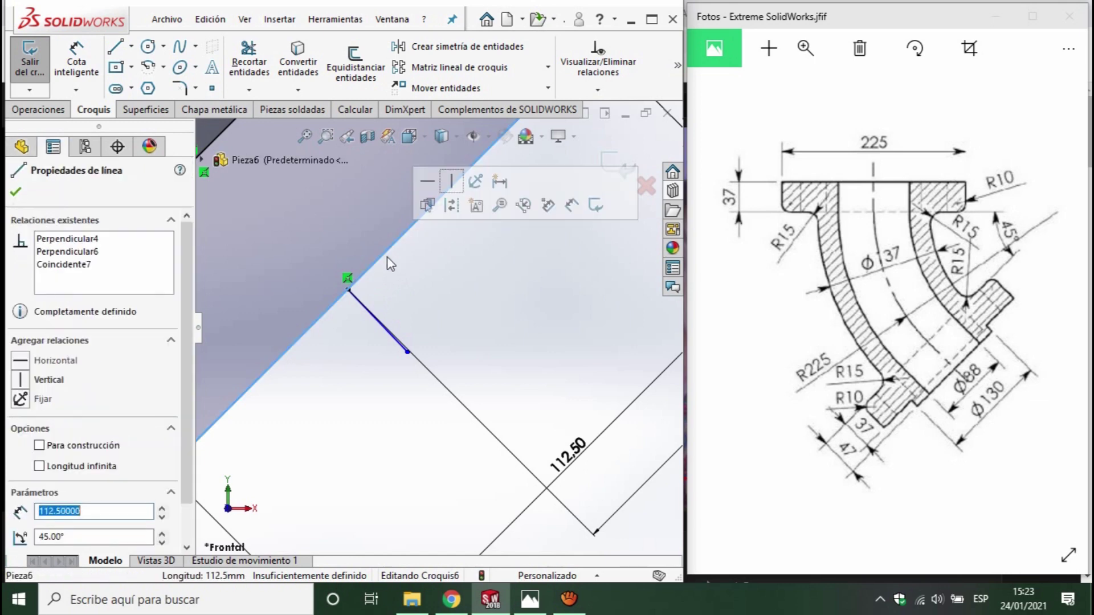
ctrl+click(395, 345)
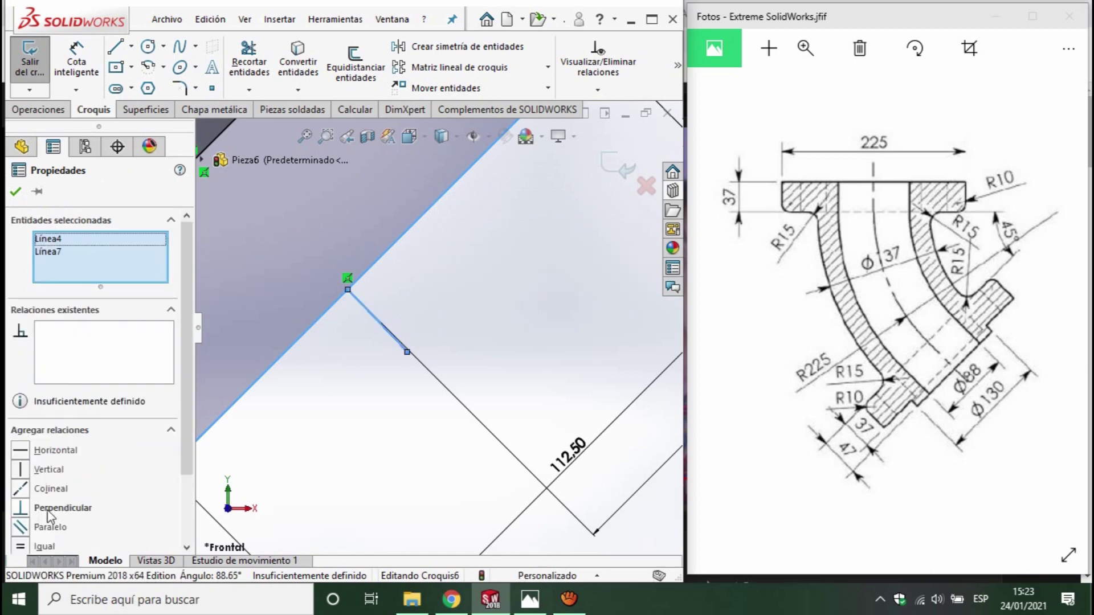
click(20, 509)
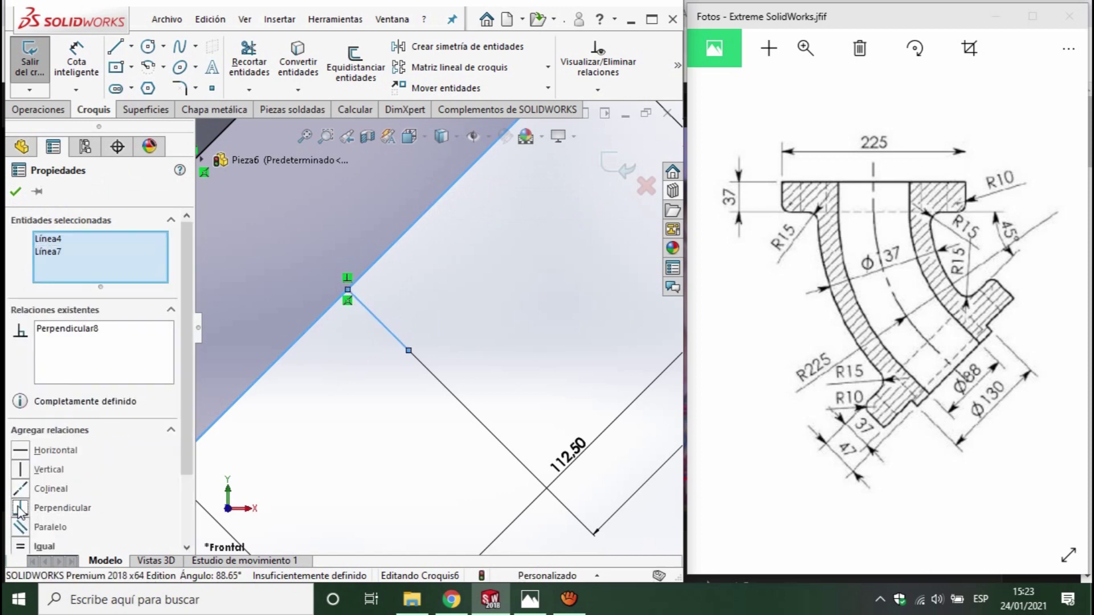
- Dimension the short outward line's length as 10 mm
scroll(439, 326, up, 3)
click(76, 62)
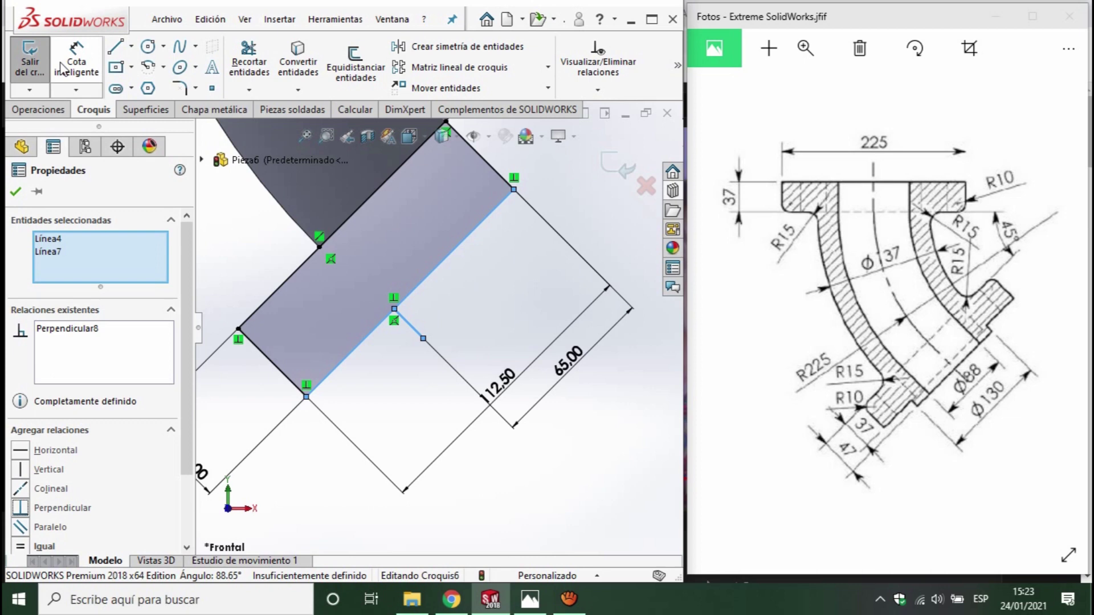
click(420, 340)
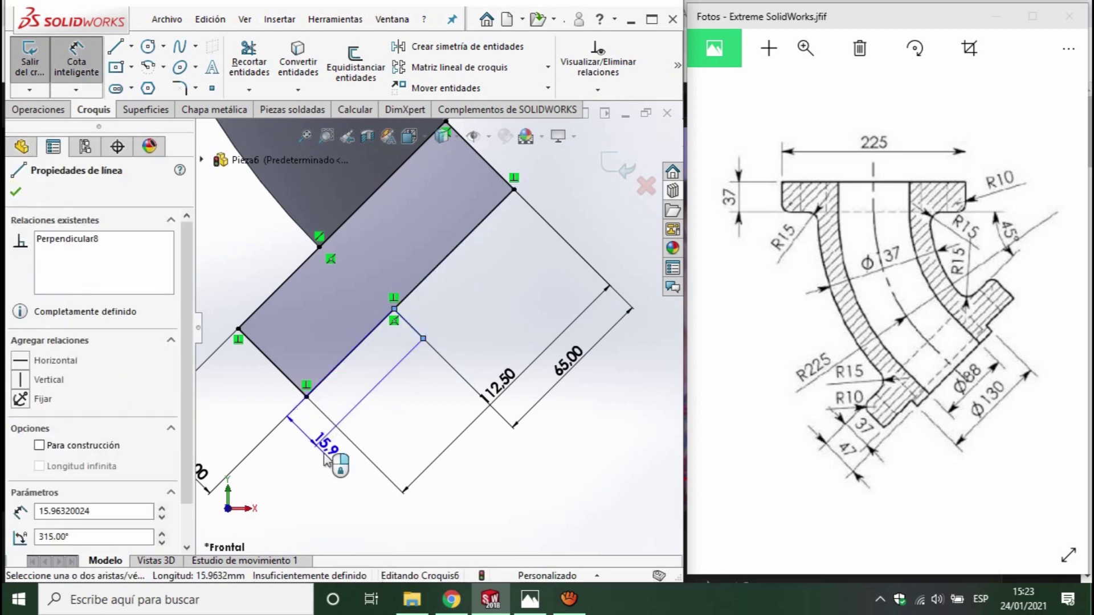
click(326, 456)
text(10)
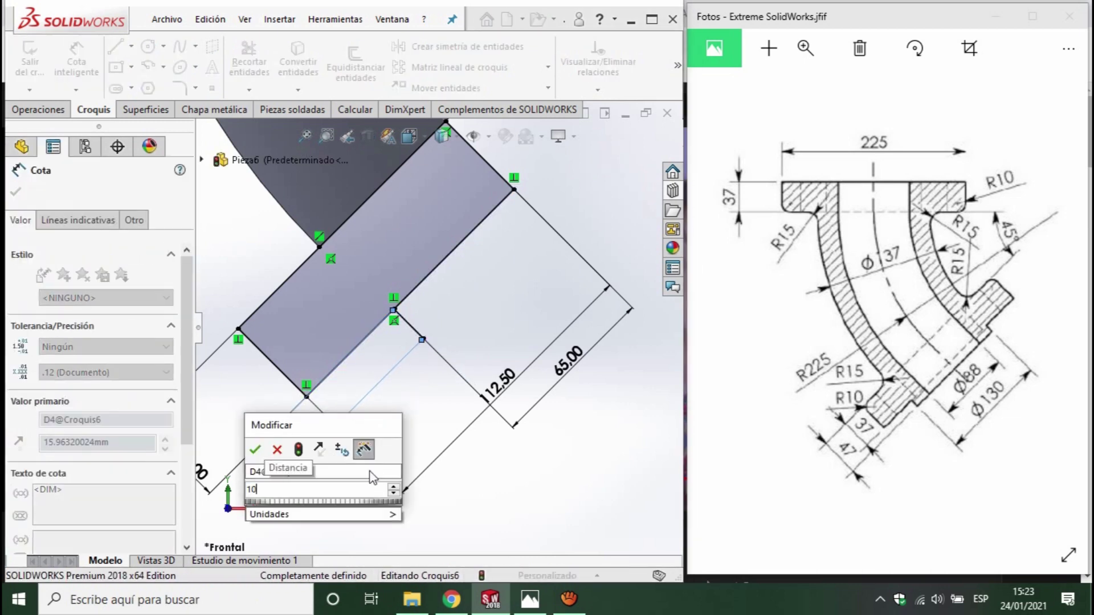
key(Return)
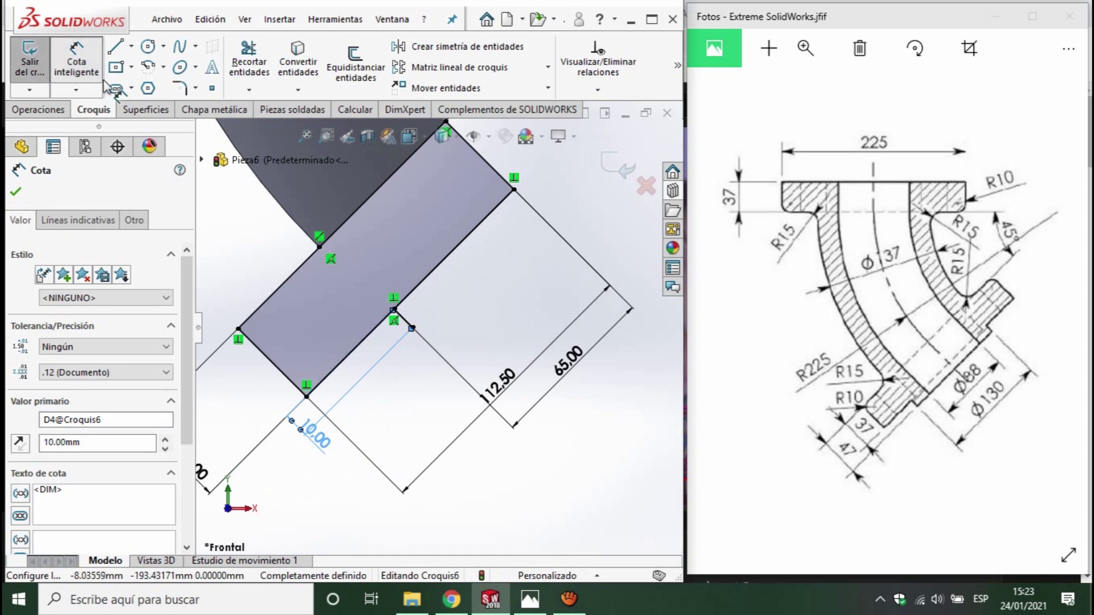
- Sketch a line from the 10 mm step parallel to the flange face, plus a perpendicular line back across the profile past the elbow end face
key(l)
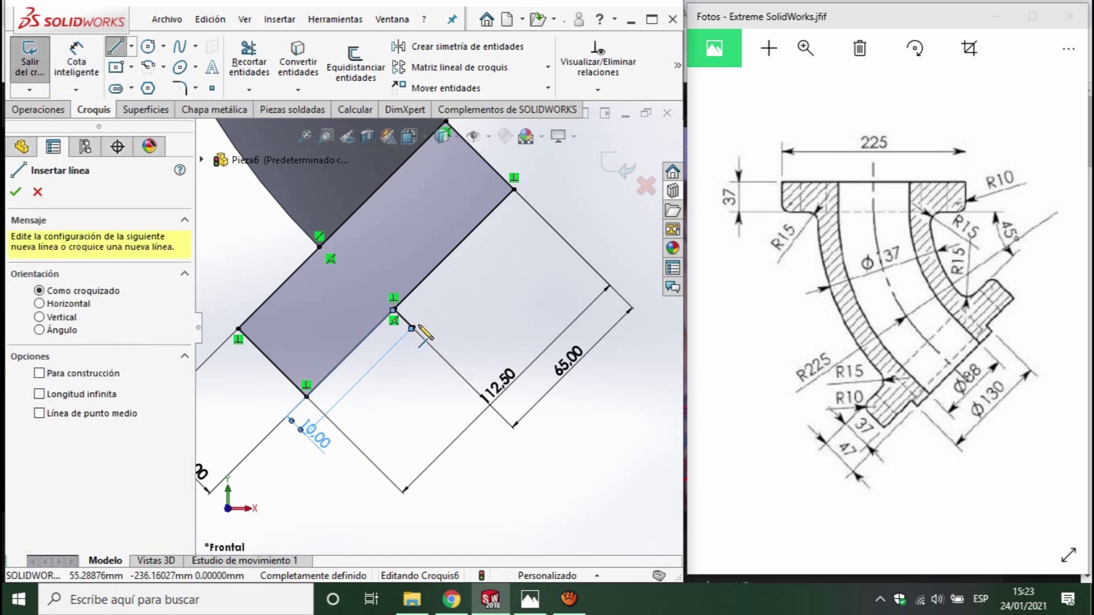
click(411, 328)
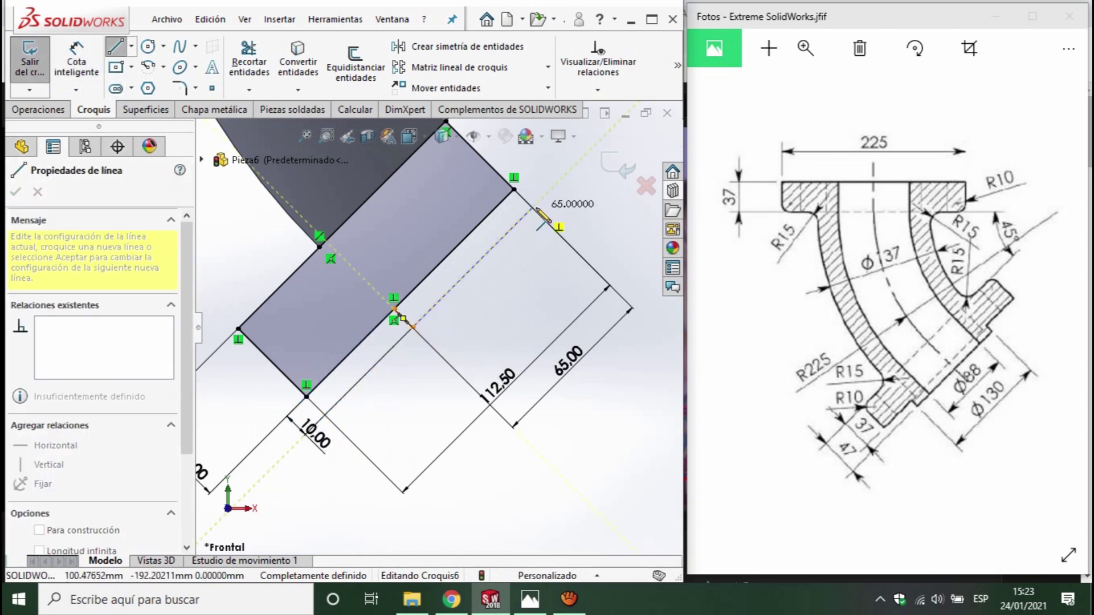
click(453, 286)
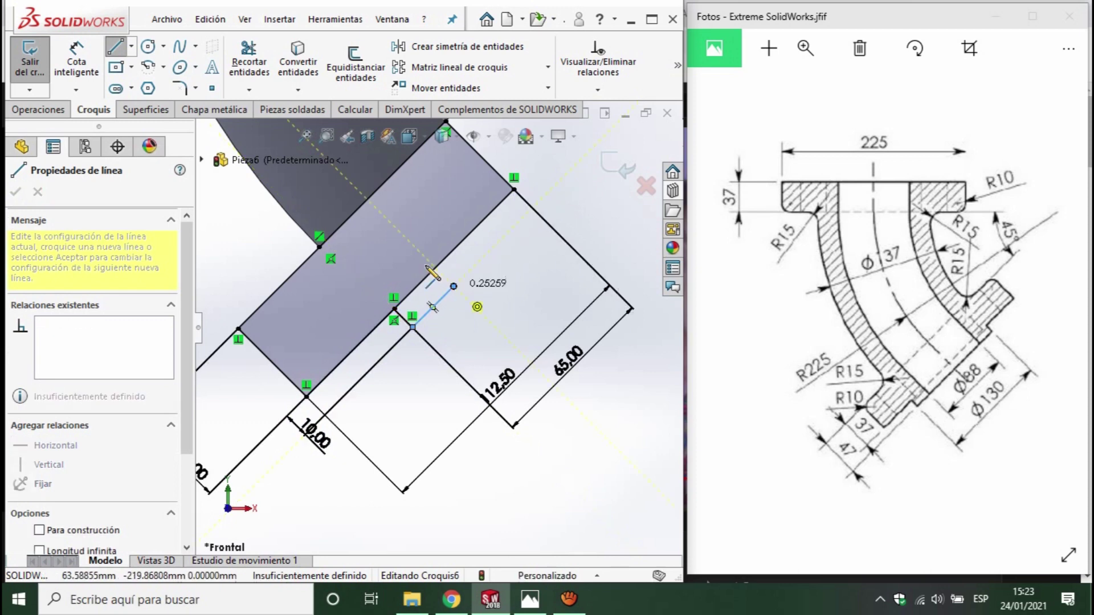
click(360, 192)
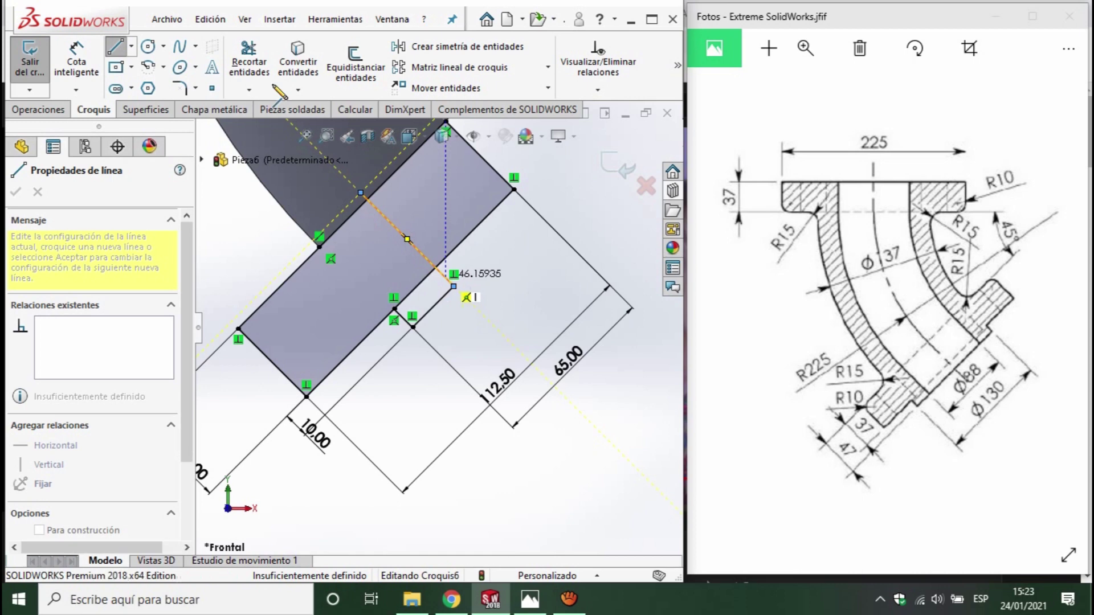
key(Escape)
- Trim the flange profile beyond the perpendicular line, the line's stub past the elbow end face, and the segment under the 10 mm step
click(249, 60)
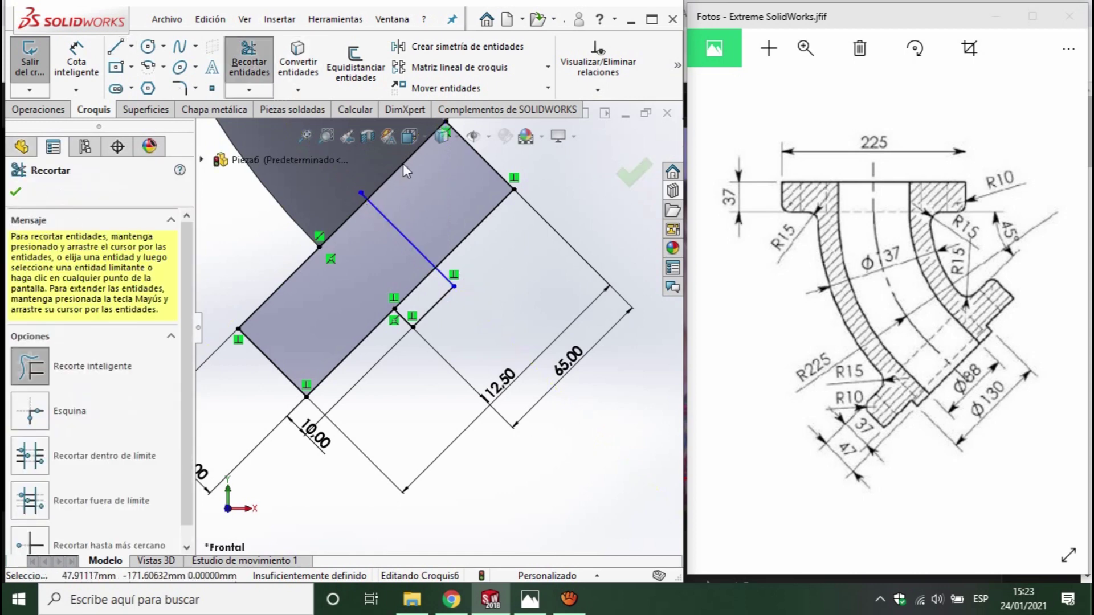
drag(402, 164, 516, 250)
scroll(391, 165, down, 4)
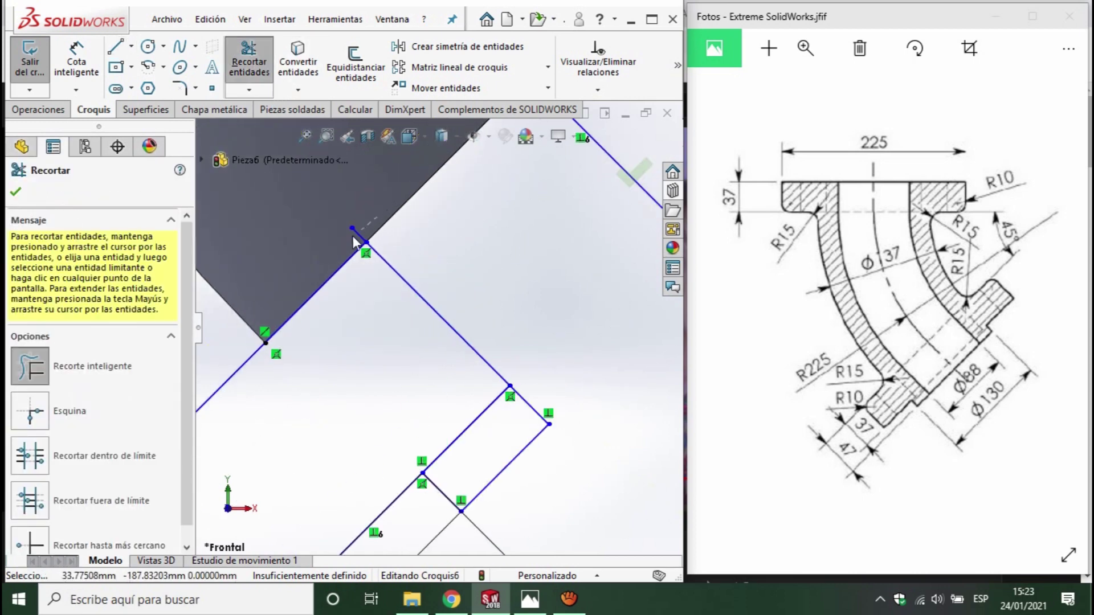
scroll(478, 285, up, 4)
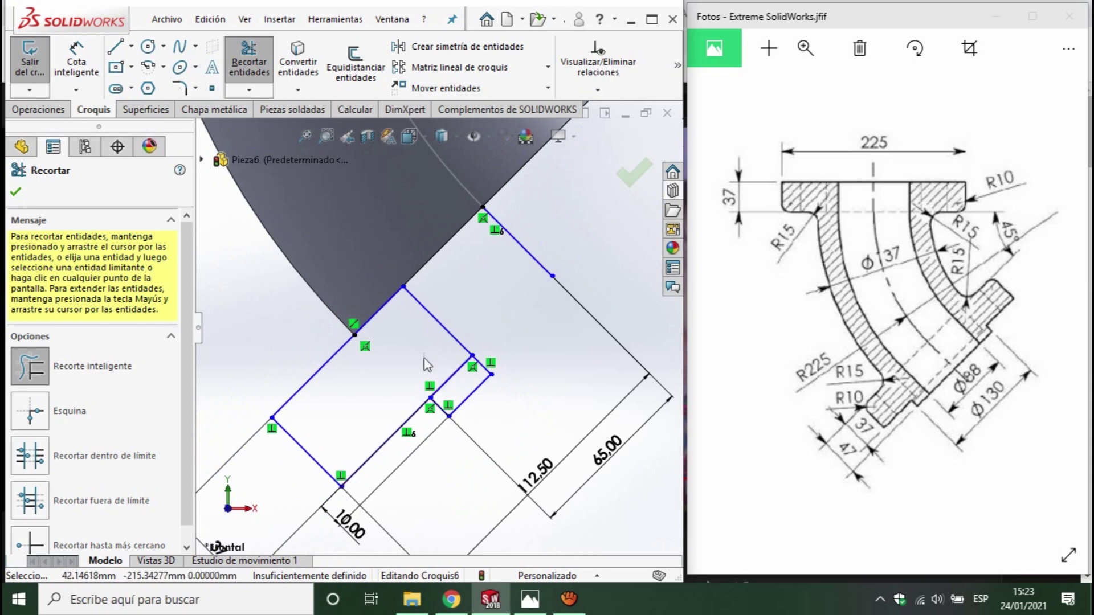
drag(426, 363, 460, 379)
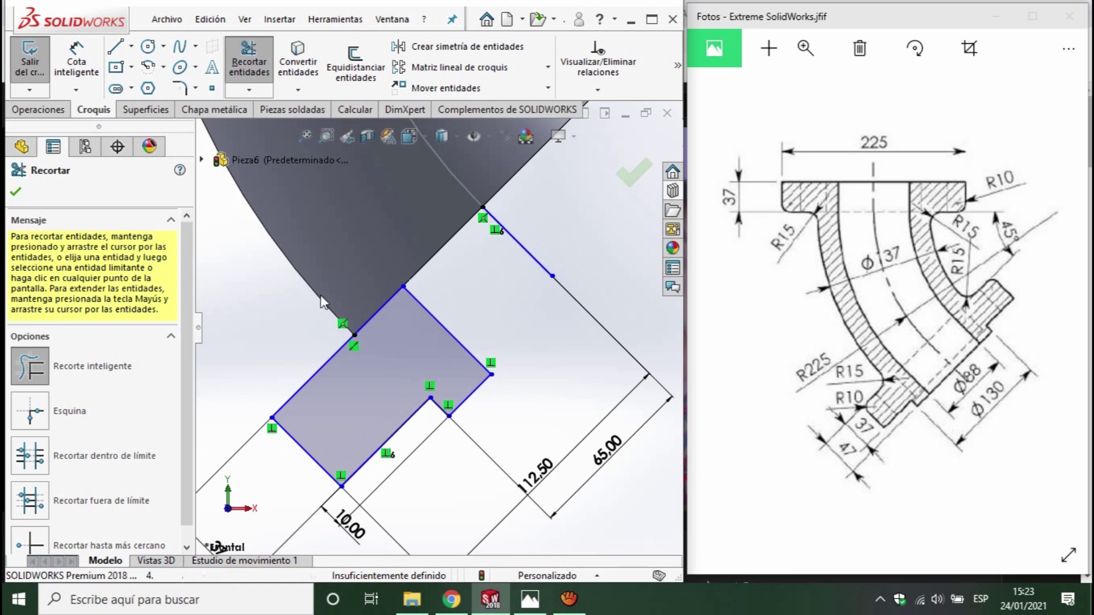
- Sketch a line about 32 mm long from the elbow's lower outer corner up along its outer edge
click(117, 45)
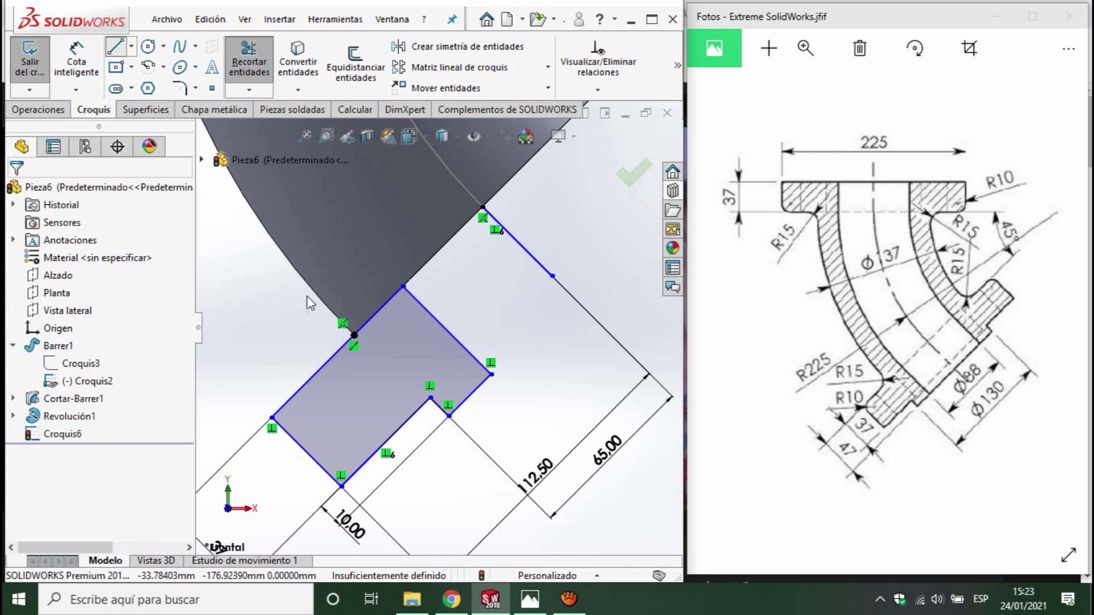
click(354, 335)
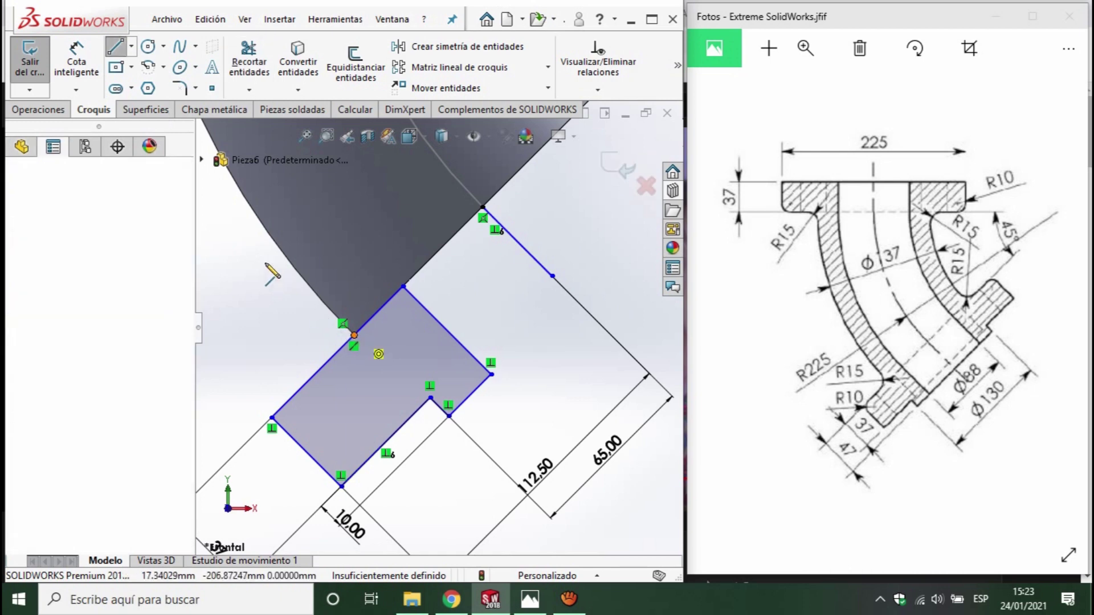
click(297, 272)
key(Escape)
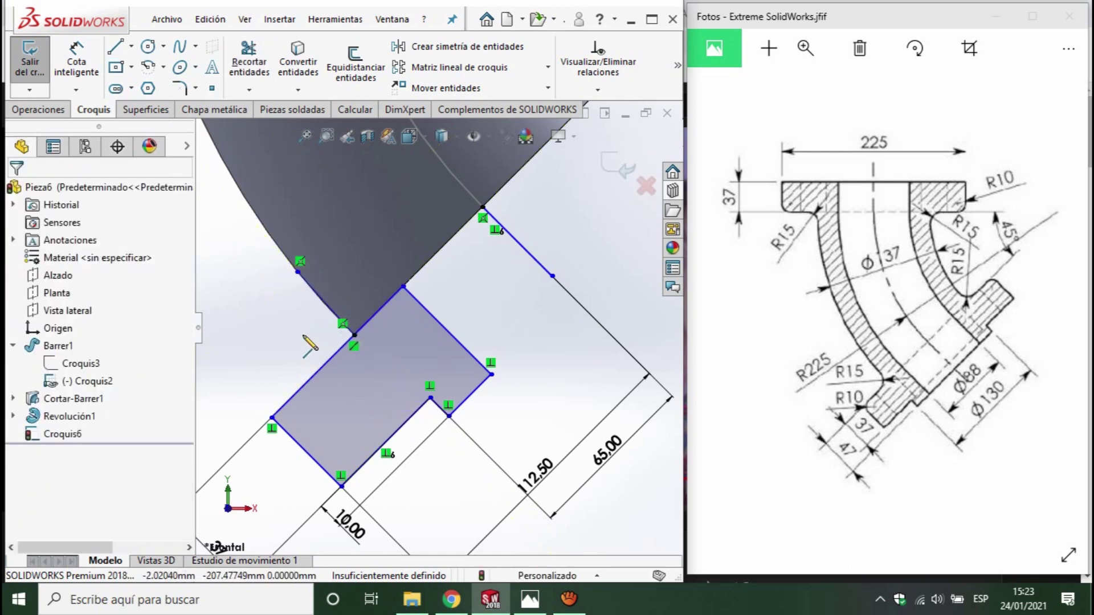
- Add a 15 mm sketch fillet between the elbow-edge line and the adjoining long side of the flange profile
click(181, 89)
click(354, 336)
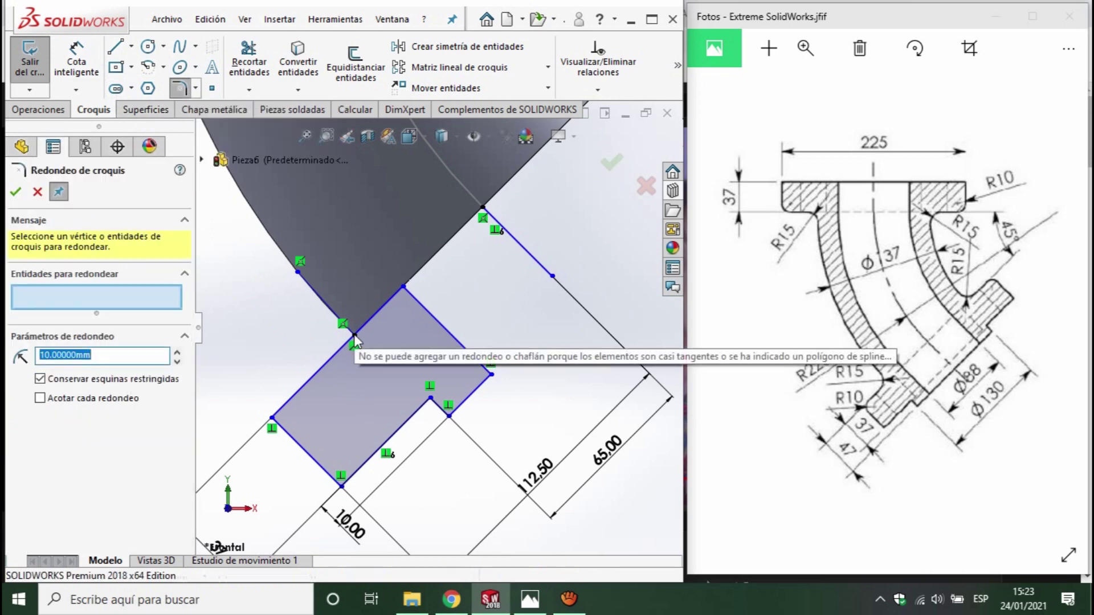
click(330, 311)
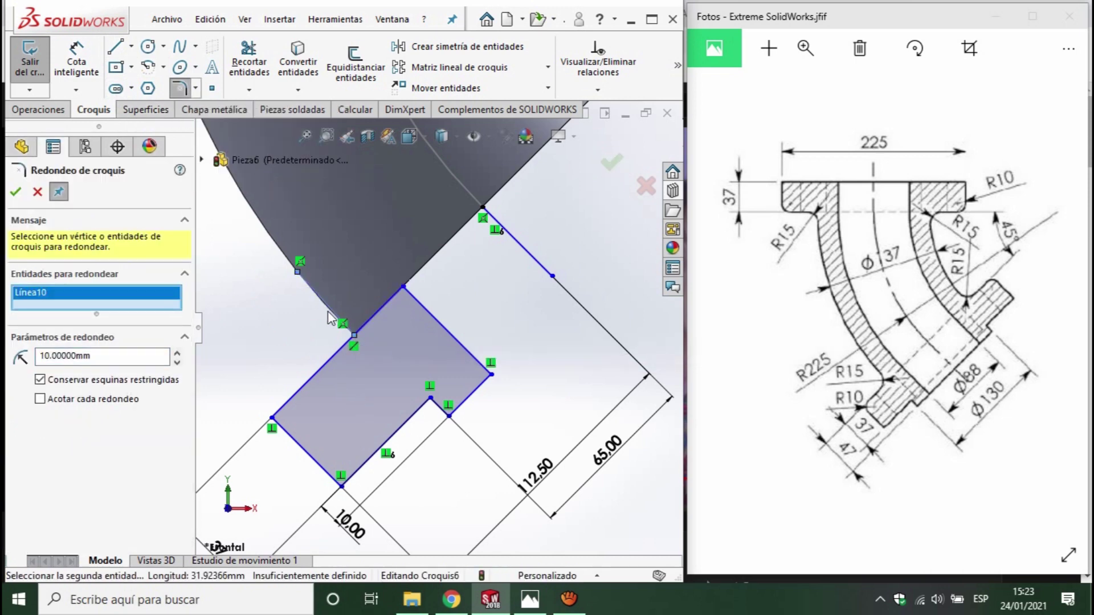
double_click(117, 360)
key(Return)
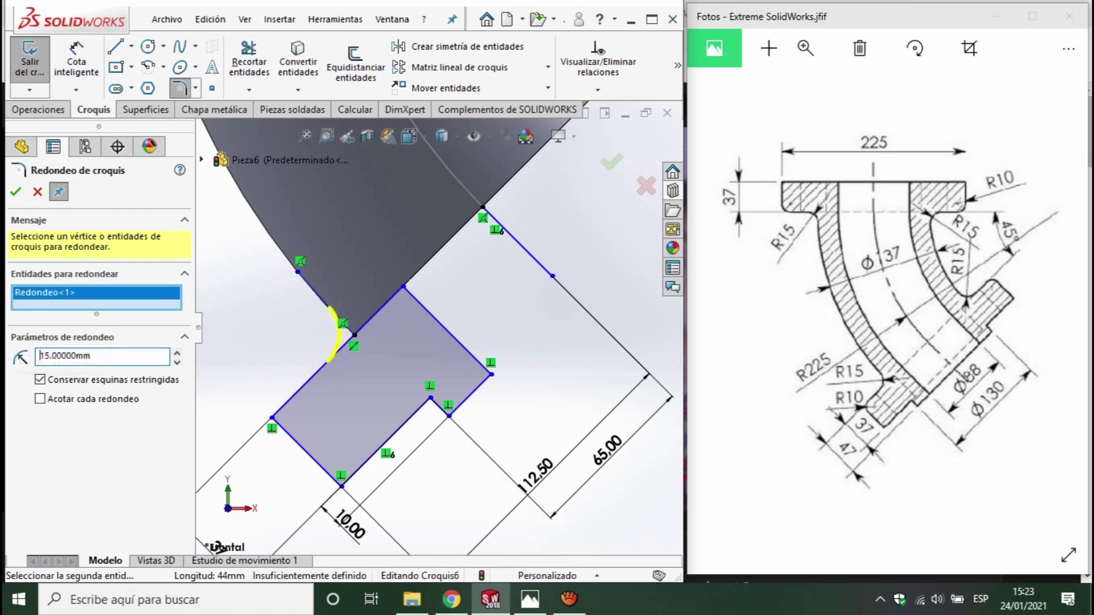
click(14, 194)
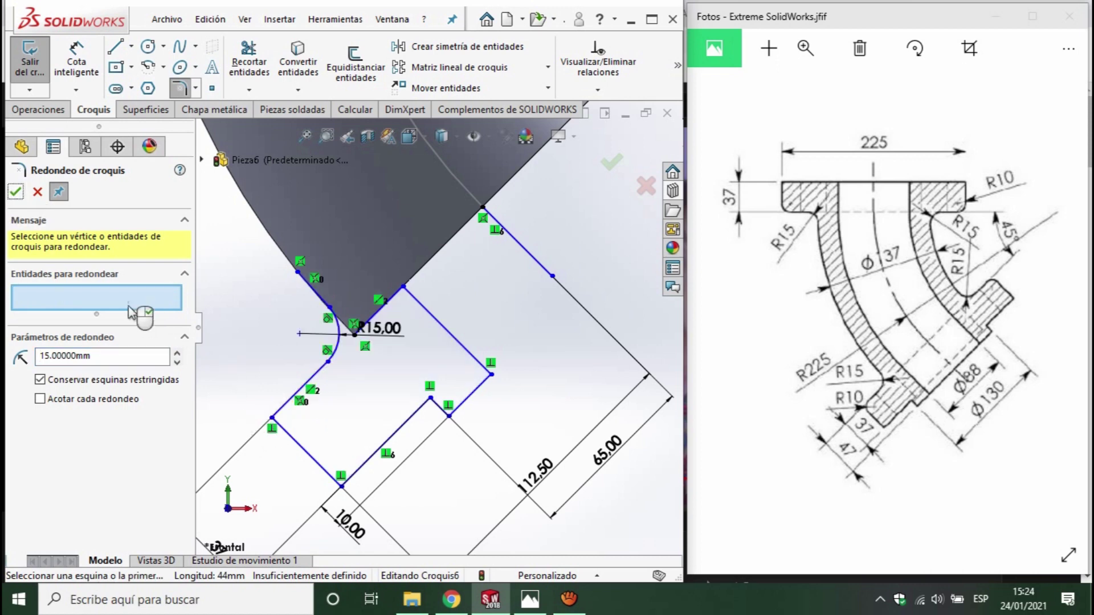
- Add a 10 mm sketch fillet at the flange profile's outer corner on the elbow side
click(285, 432)
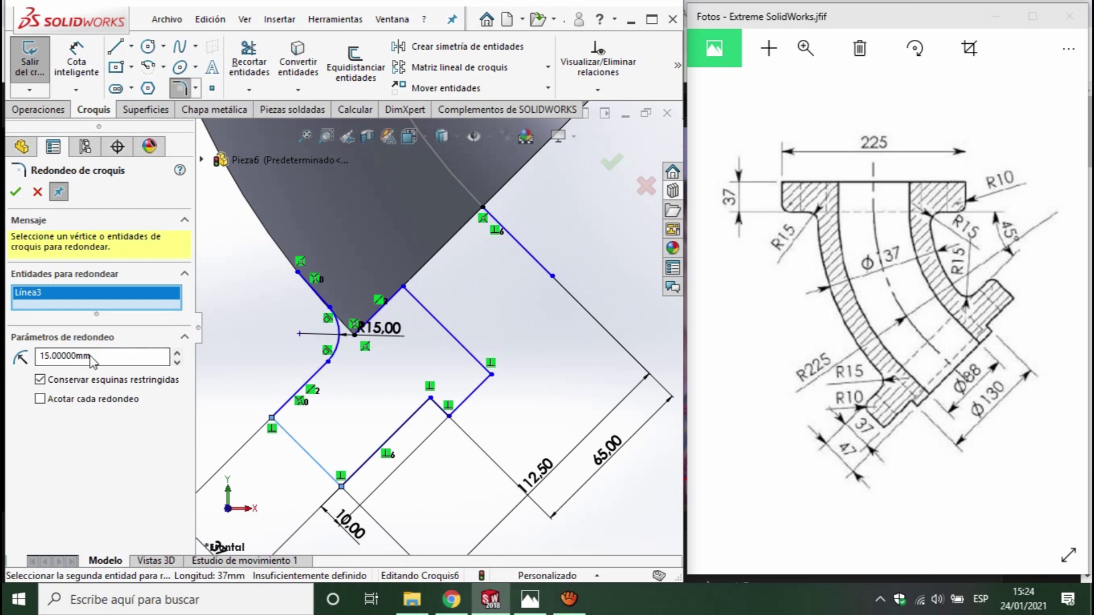
click(108, 356)
text(10)
click(296, 395)
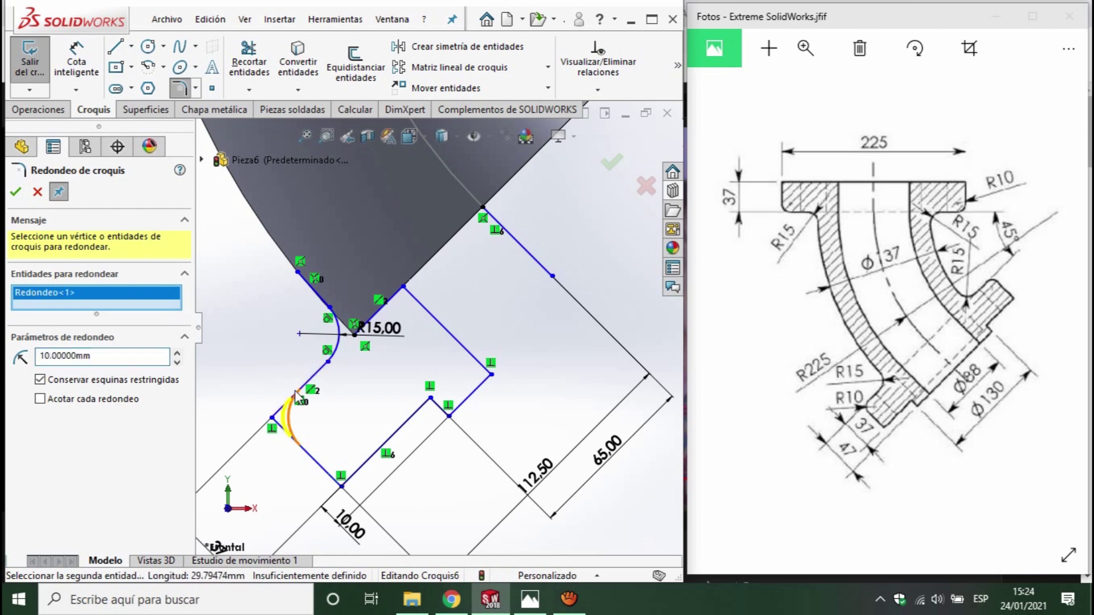
click(15, 193)
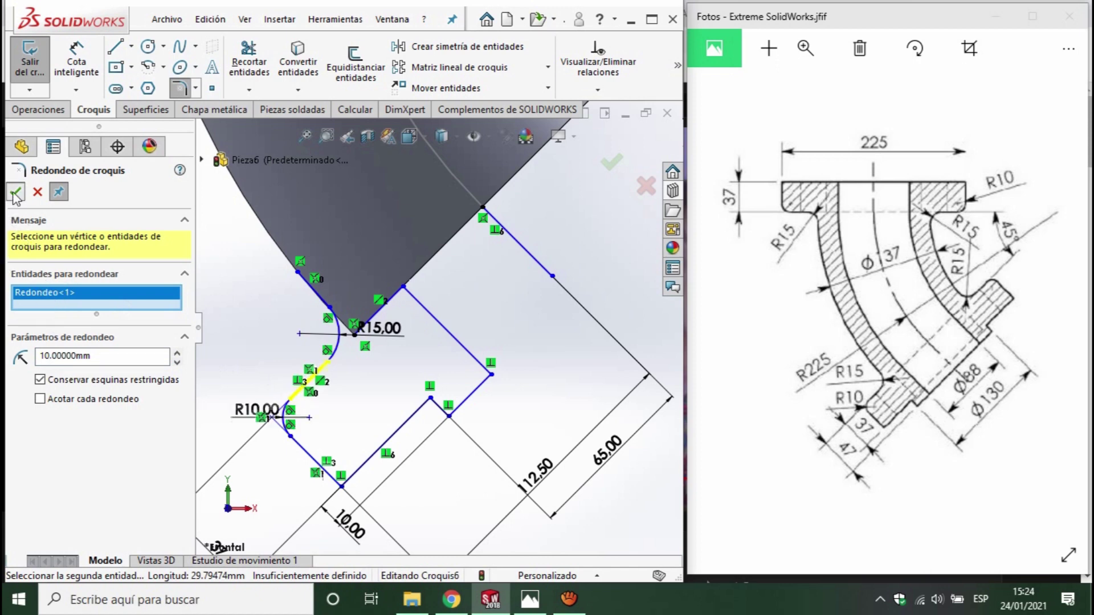
scroll(421, 402, up, 2)
scroll(378, 360, down, 2)
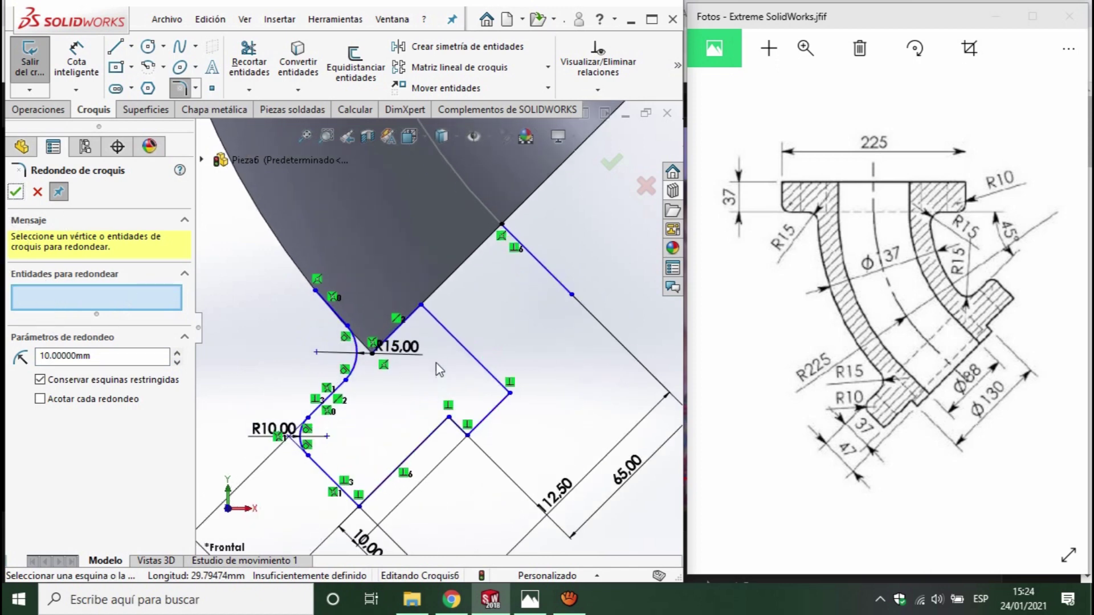
- Sketch a line from the R15 fillet's upper end perpendicularly into the elbow wall, plus a perpendicular line back to the elbow end face
scroll(397, 336, down, 2)
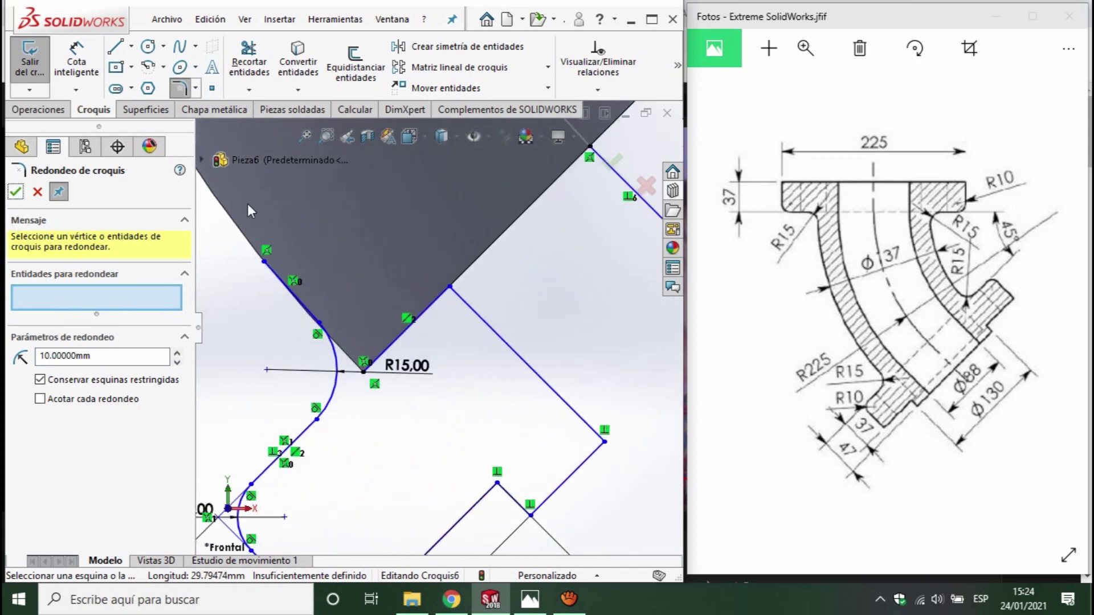
click(117, 47)
click(319, 323)
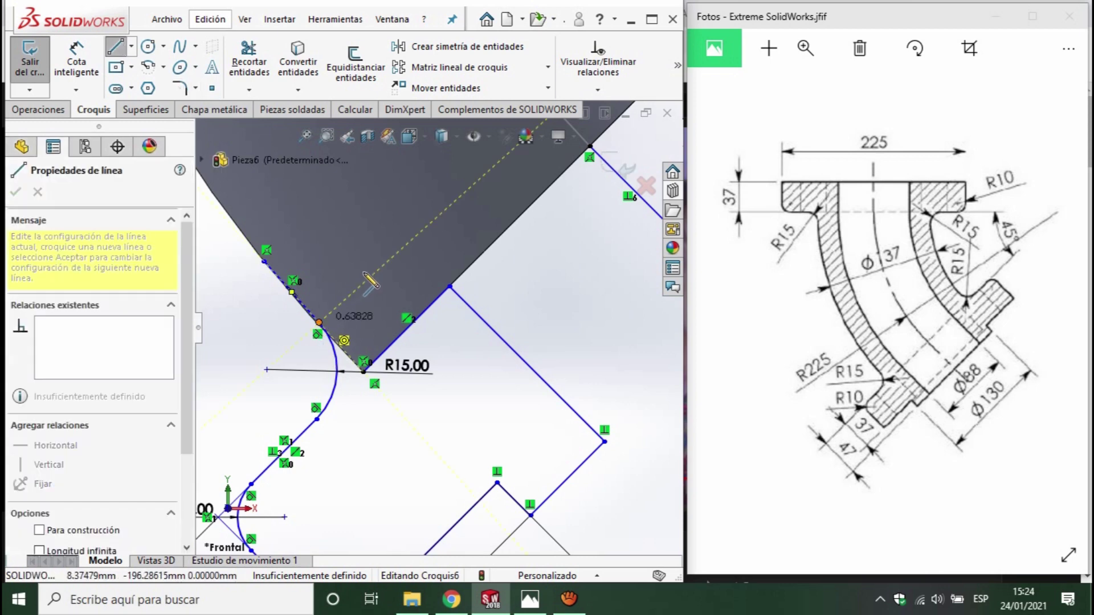
click(380, 268)
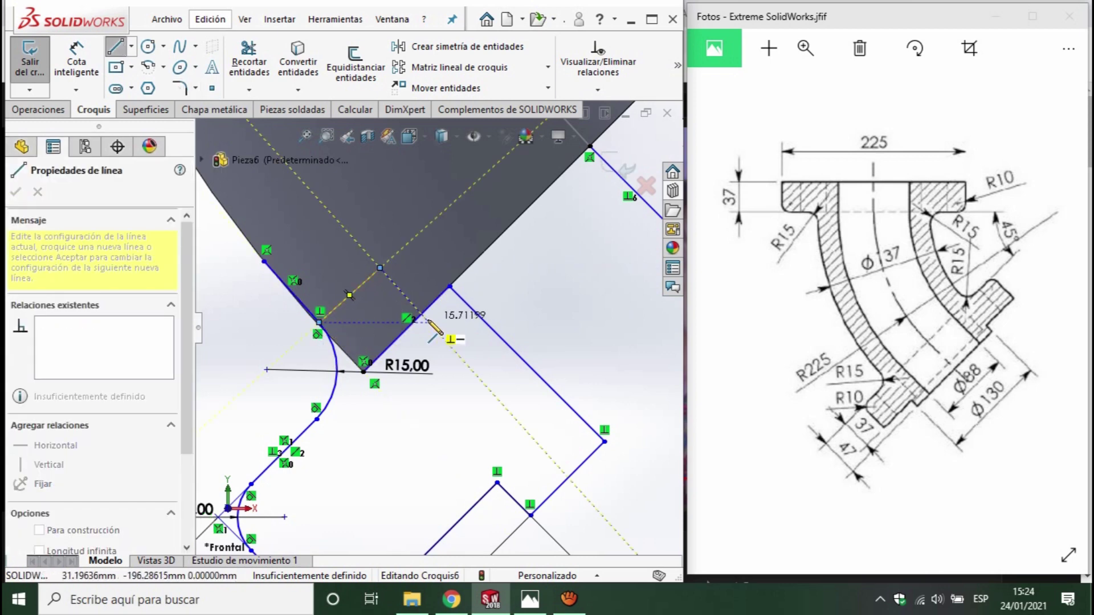
click(422, 313)
key(Escape)
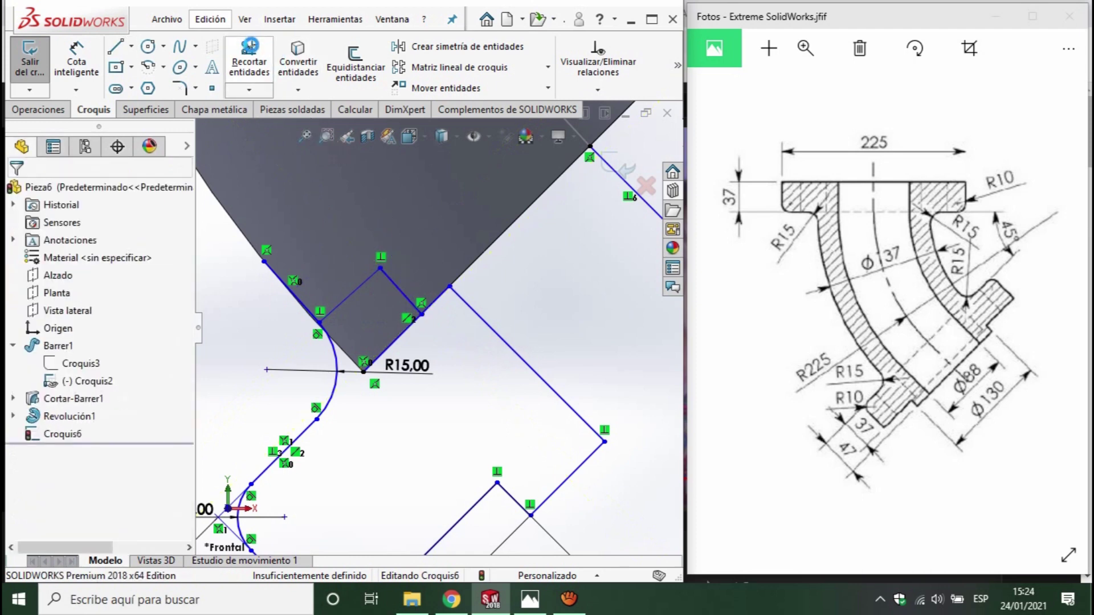
- Trim the leftover segment along the elbow end face between the elbow's outer corner and the new perpendicular line
click(249, 63)
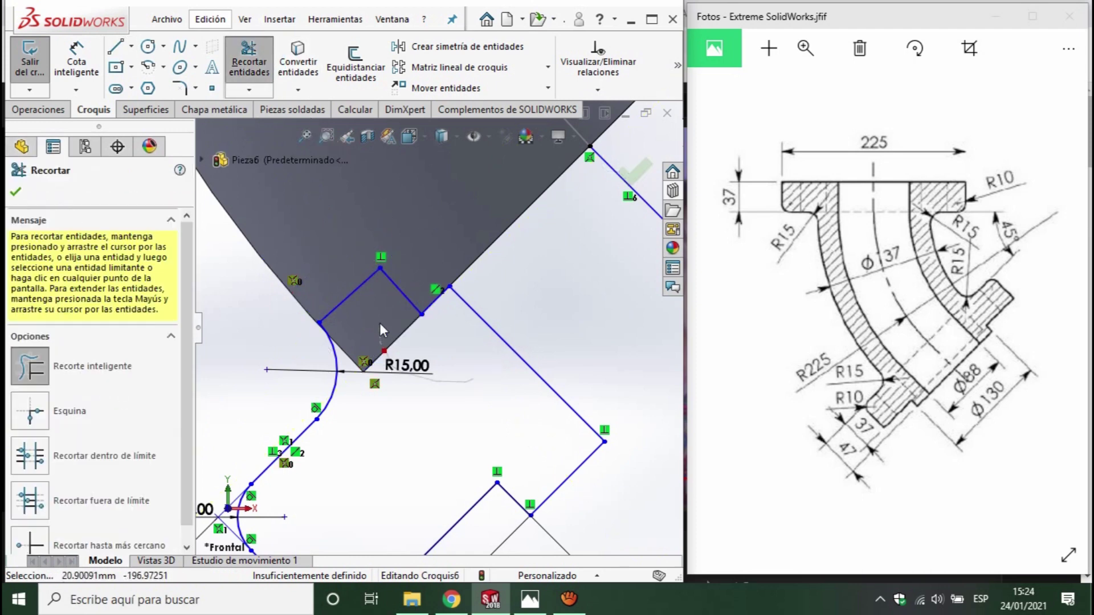
drag(380, 326, 379, 323)
scroll(472, 384, up, 4)
mouse_move(464, 412)
middle_down()
mouse_move(454, 346)
mouse_move(442, 355)
mouse_move(454, 370)
mouse_move(471, 348)
middle_up()
scroll(472, 344, down, 3)
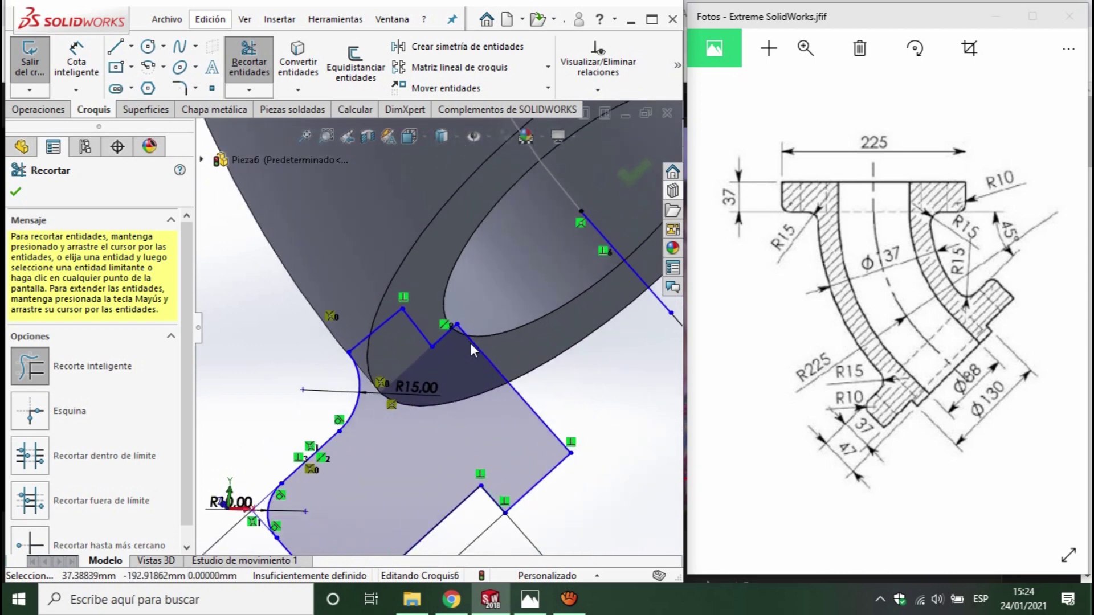
scroll(470, 343, down, 3)
middle_drag(467, 303, 483, 332)
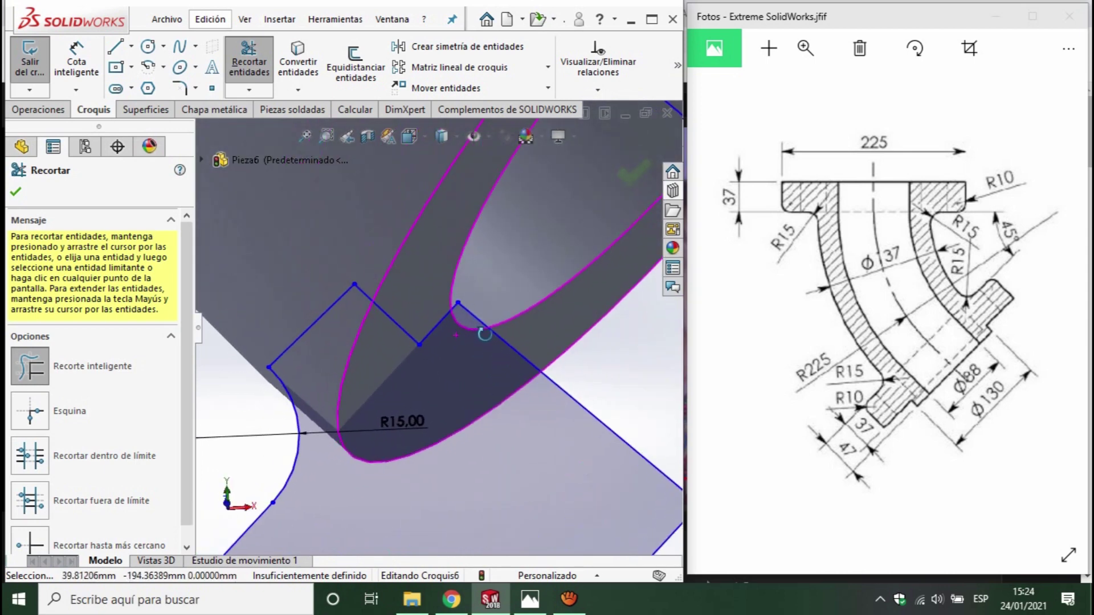
scroll(484, 357, up, 5)
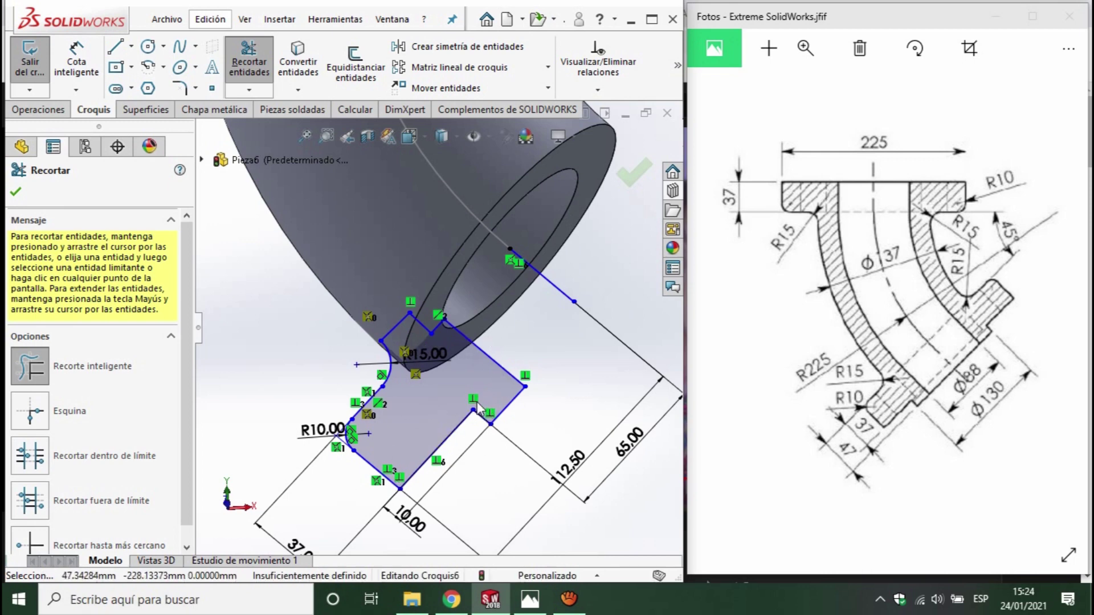
- Dimension the raised step's outer face line in the flange profile as 15 mm
click(96, 67)
click(506, 406)
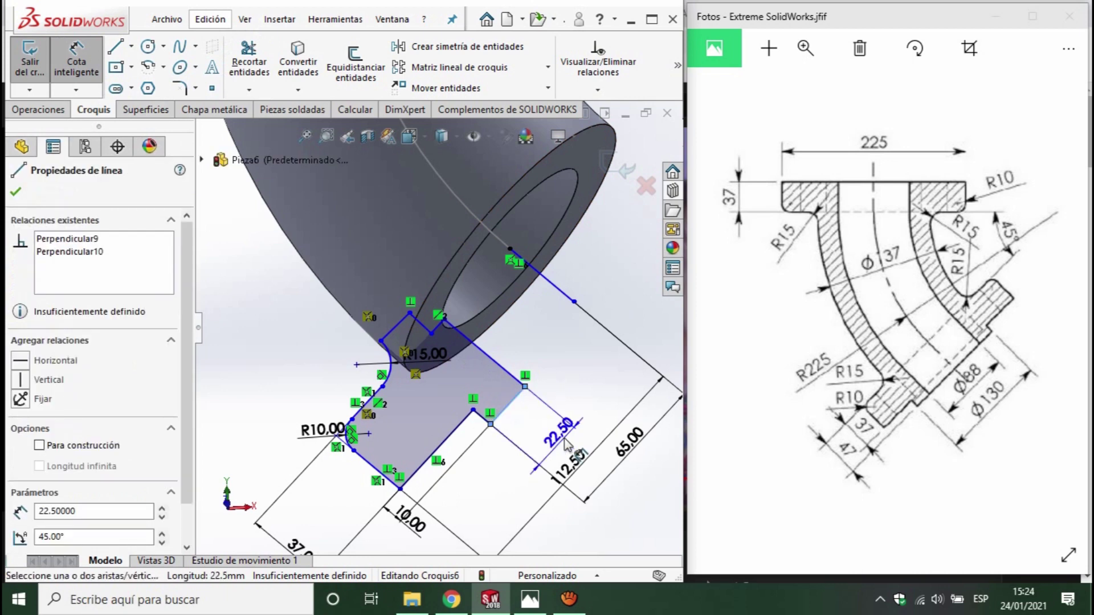
click(548, 440)
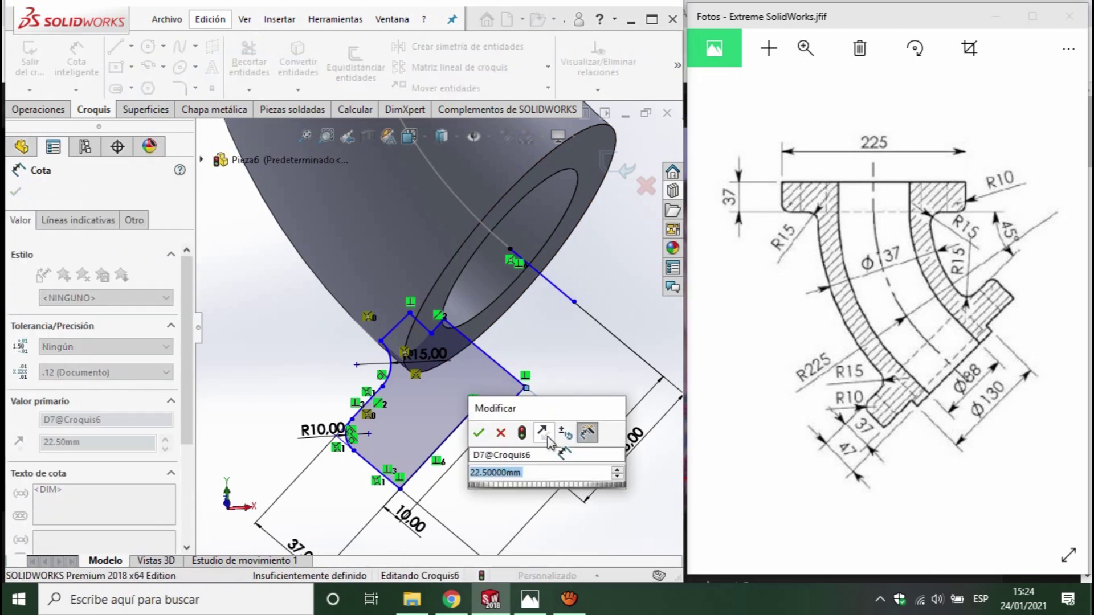
text(15)
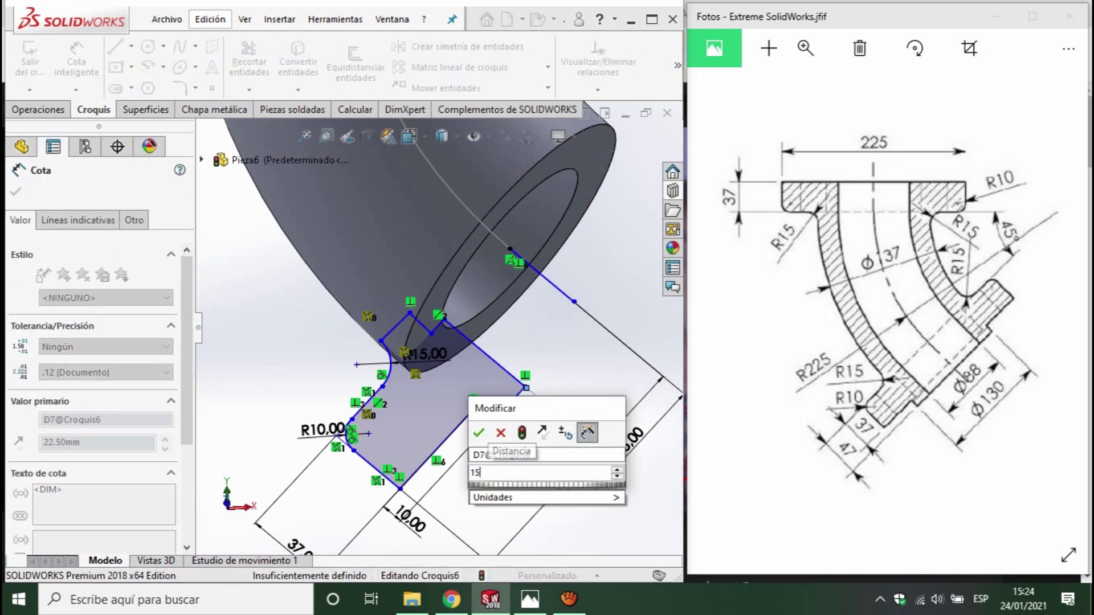
key(Return)
scroll(356, 268, down, 5)
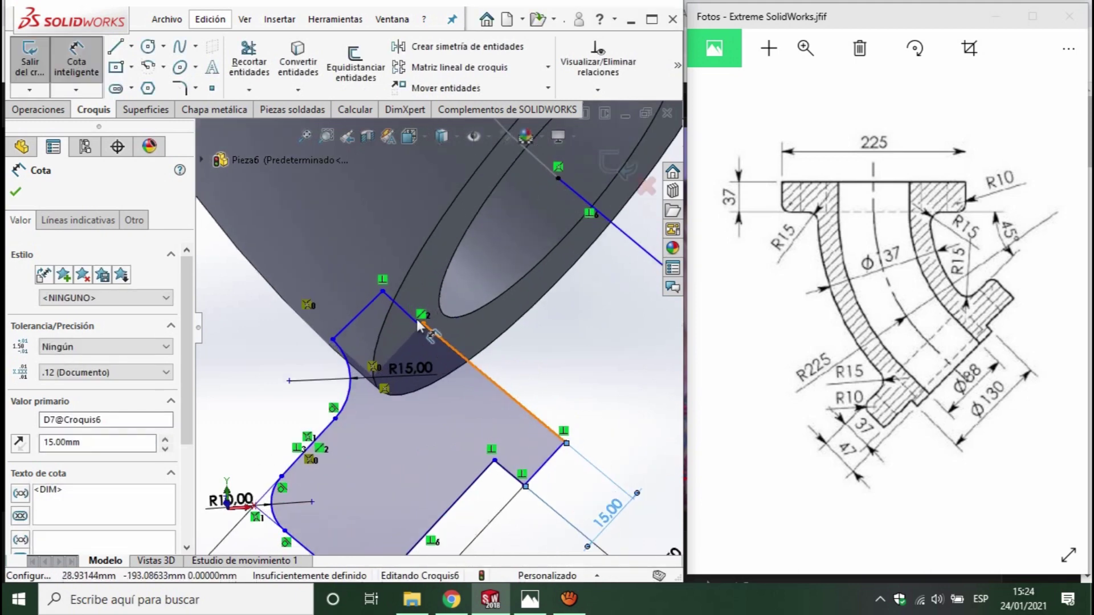
- Convert the line along the flange's central axis to construction geometry in the flange sketch, and exit the sketch
scroll(356, 268, up, 5)
mouse_move(356, 268)
middle_down()
mouse_move(397, 326)
mouse_move(380, 362)
middle_up()
click(615, 166)
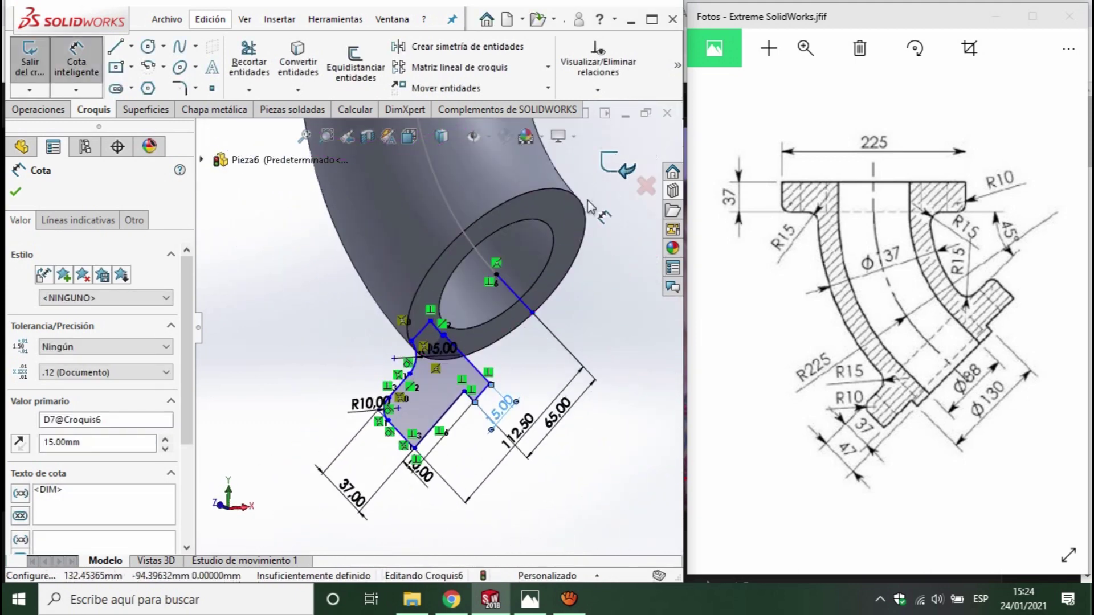
click(517, 298)
click(564, 227)
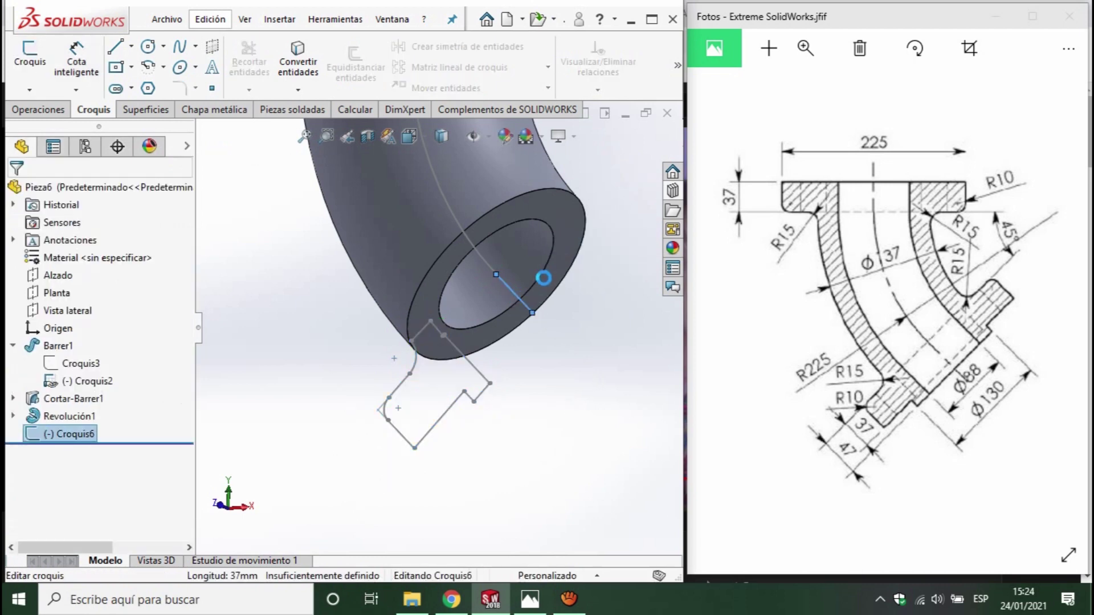
right_click(518, 296)
click(555, 235)
scroll(556, 314, down, 5)
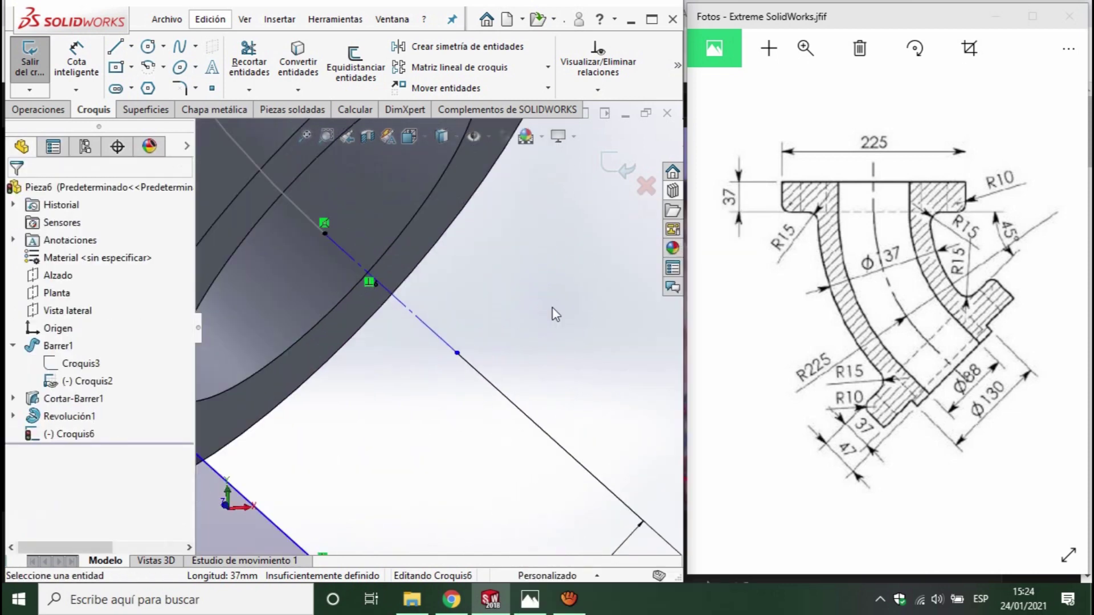
click(610, 171)
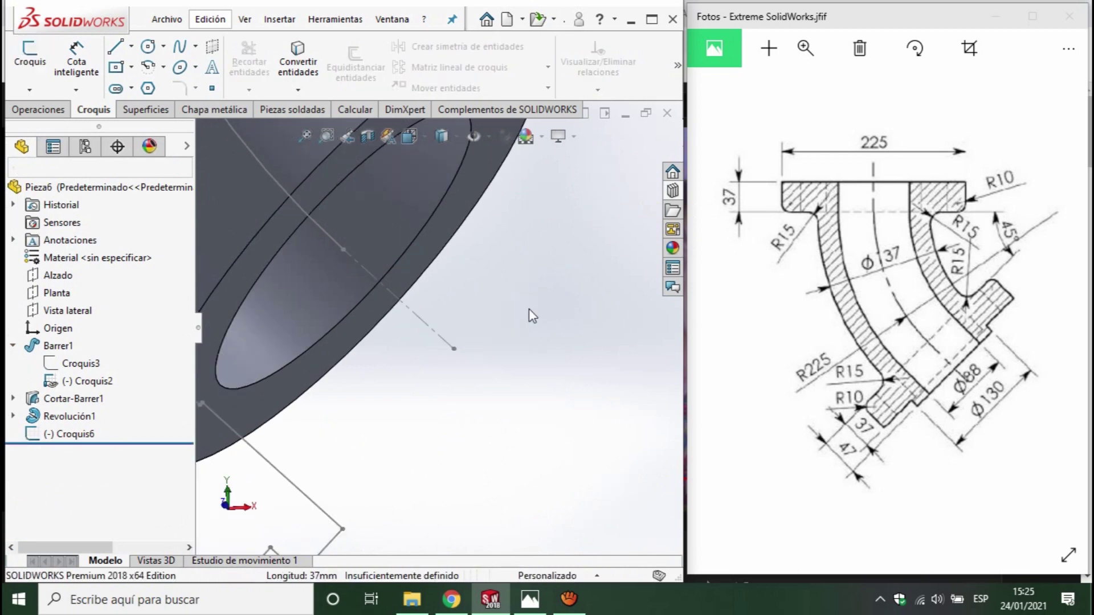
- Revolve the lower flange's stepped profile sketch into a solid around the construction line on the flange's central axis
click(38, 109)
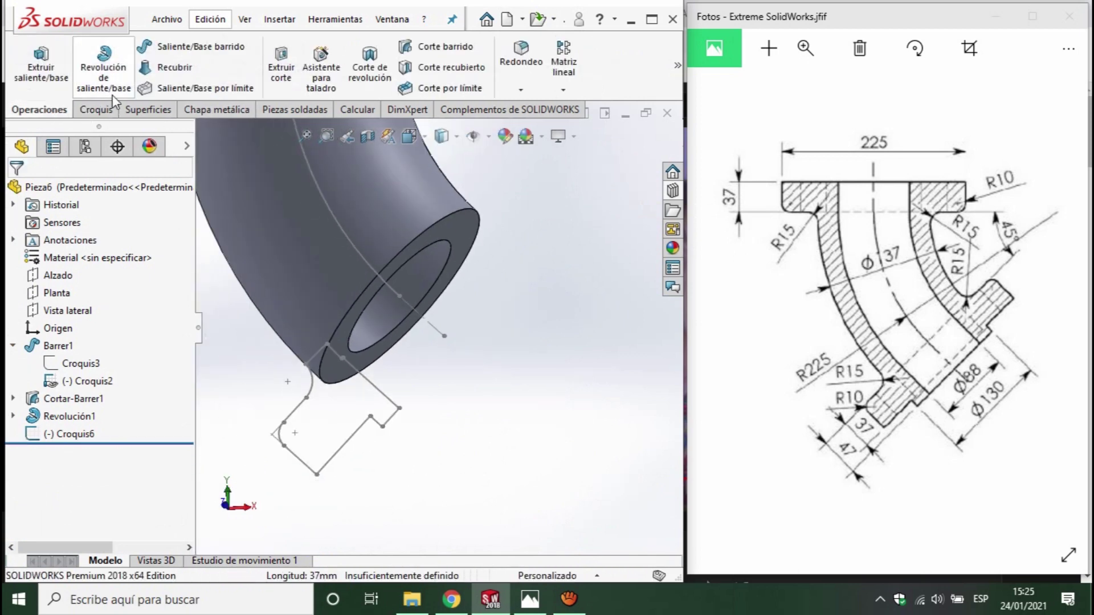
click(103, 60)
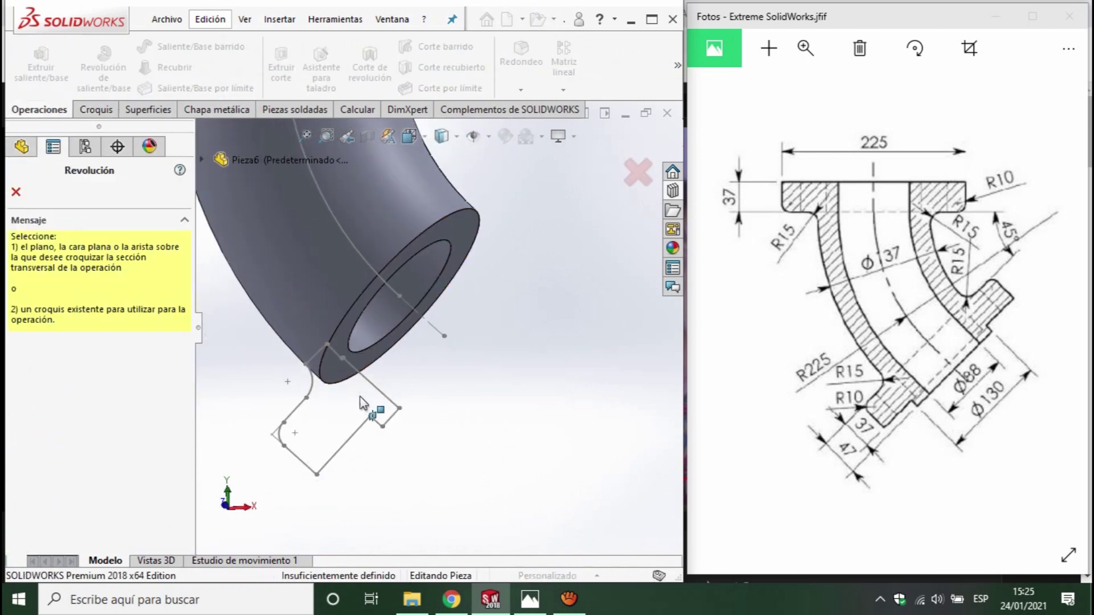
click(425, 318)
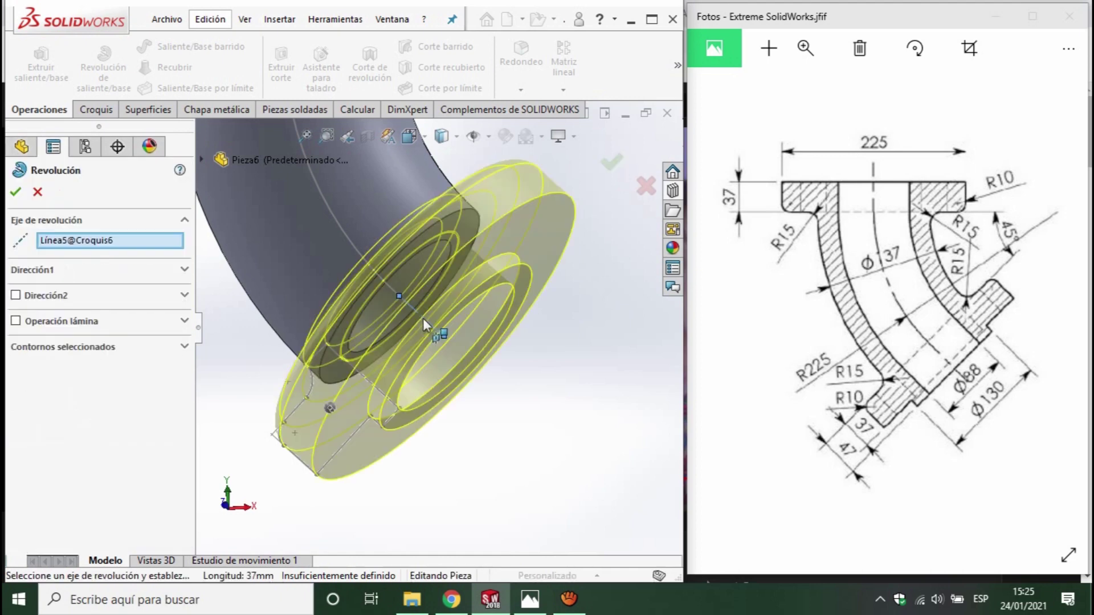
click(423, 320)
middle_drag(447, 380, 397, 342)
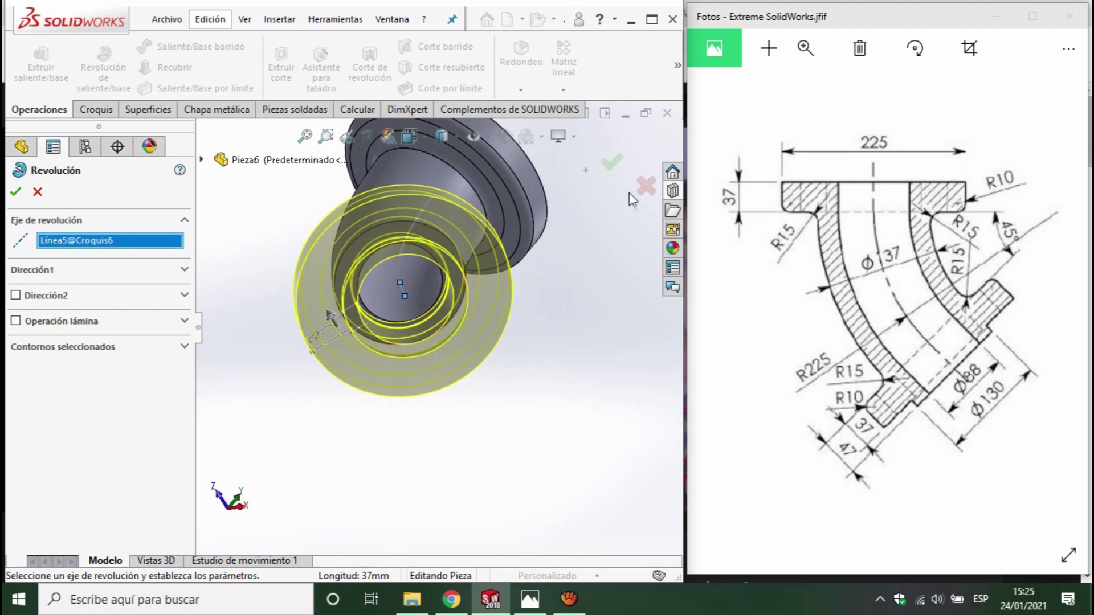
click(611, 161)
- Hide the elbow's curved centreline path sketch and turn on RealView graphics for the part
middle_drag(433, 290, 390, 273)
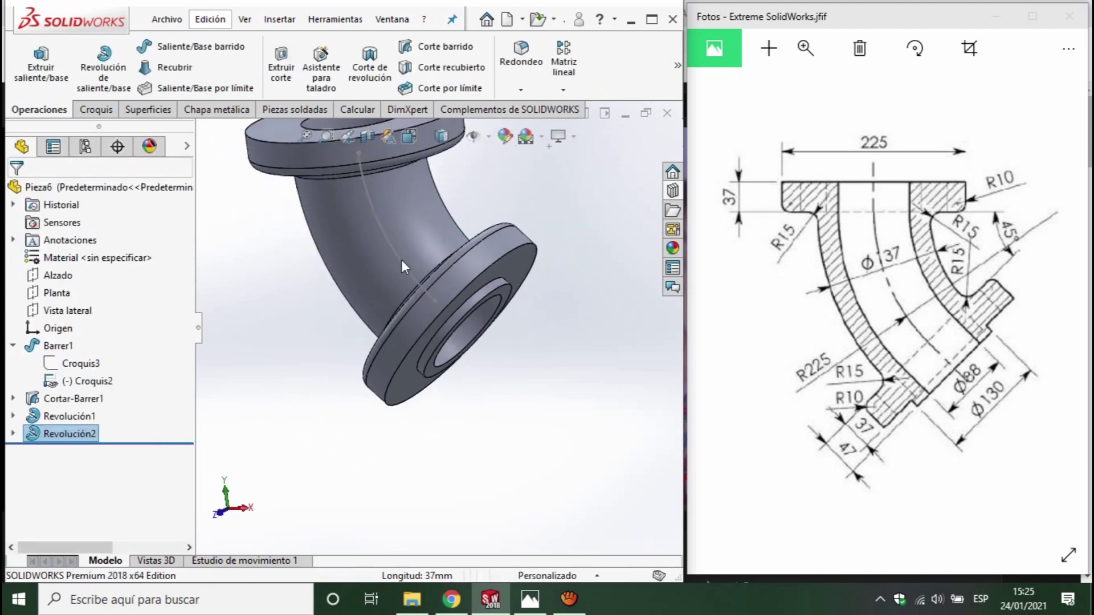
click(402, 259)
key(Escape)
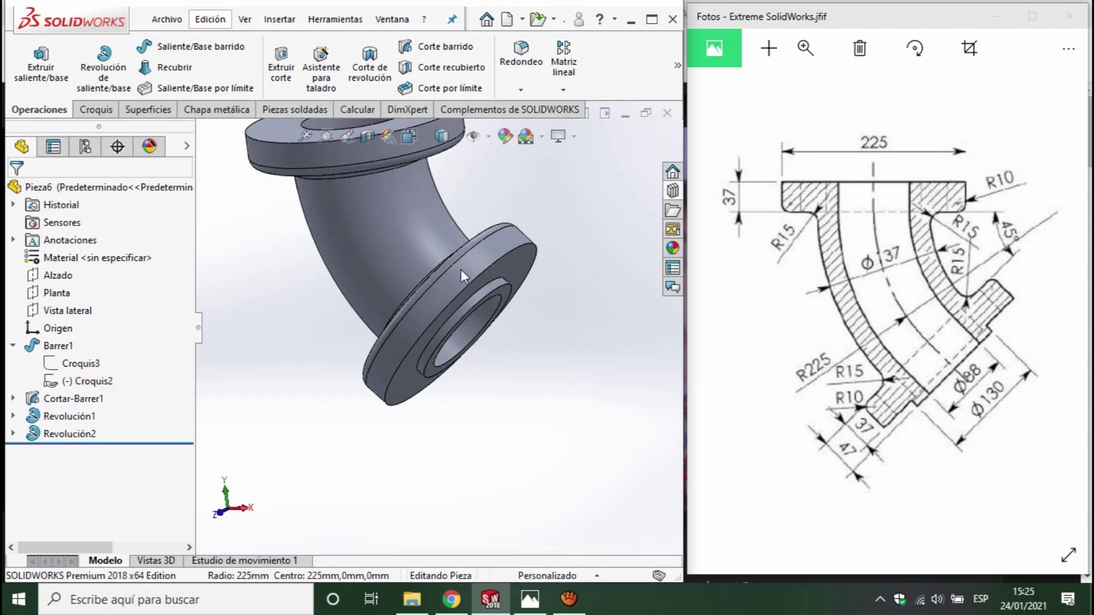
scroll(473, 285, up, 5)
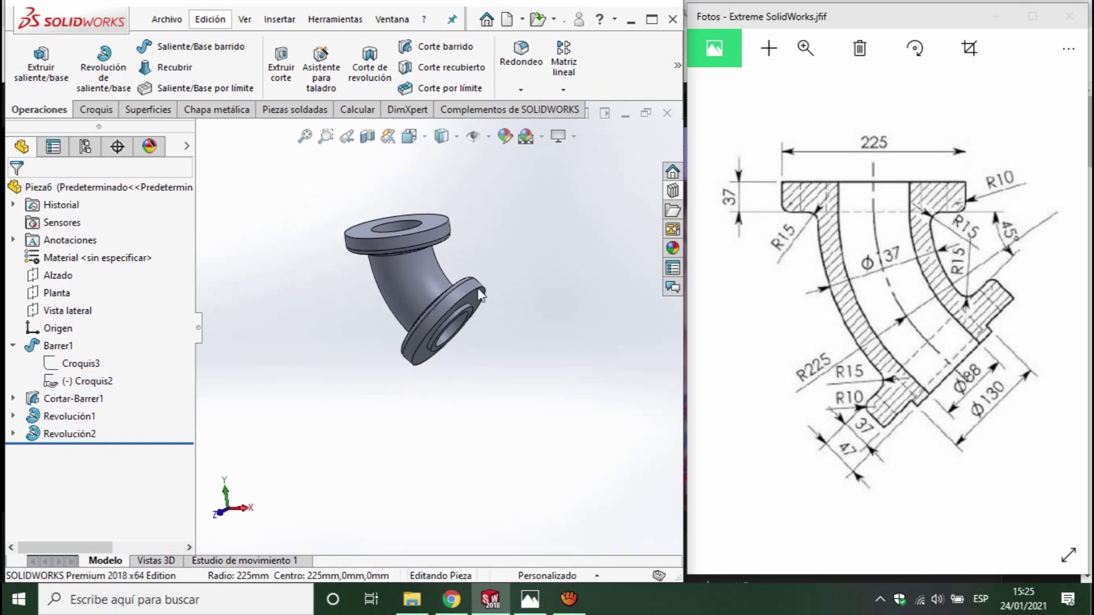
key(ctrl+1)
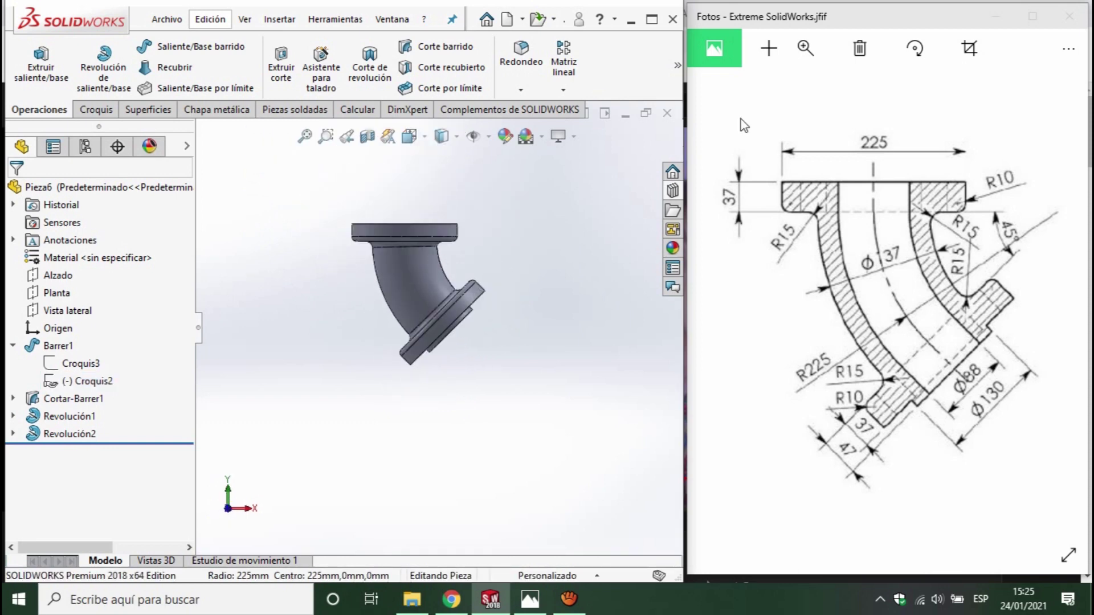
click(542, 136)
click(570, 153)
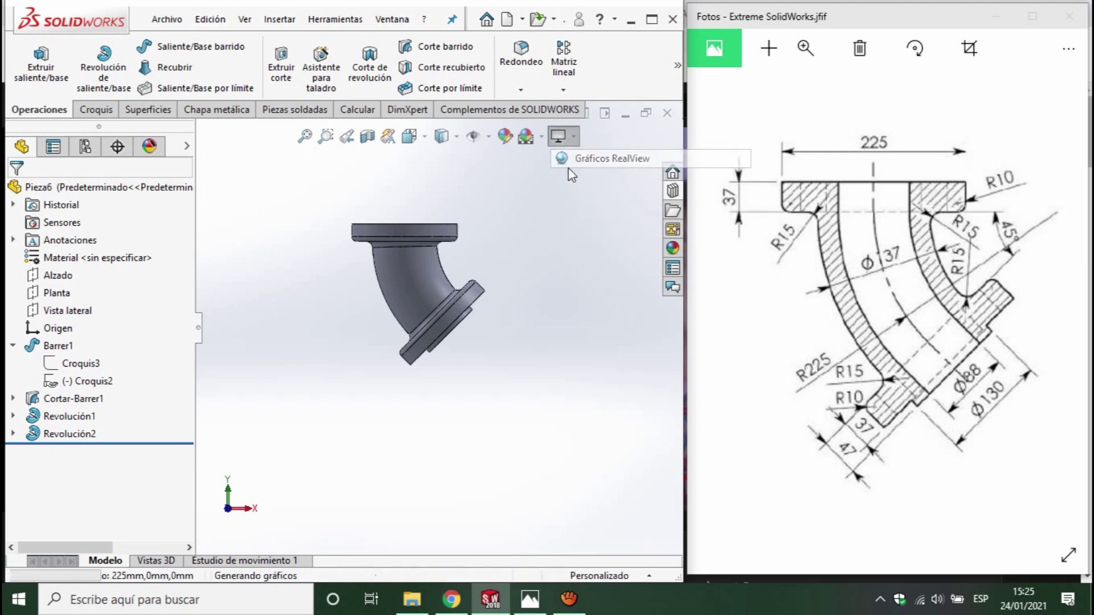
- Inspect the lower flange up close and from its bore side, and show the whole elbow in front and isometric views
scroll(440, 302, down, 6)
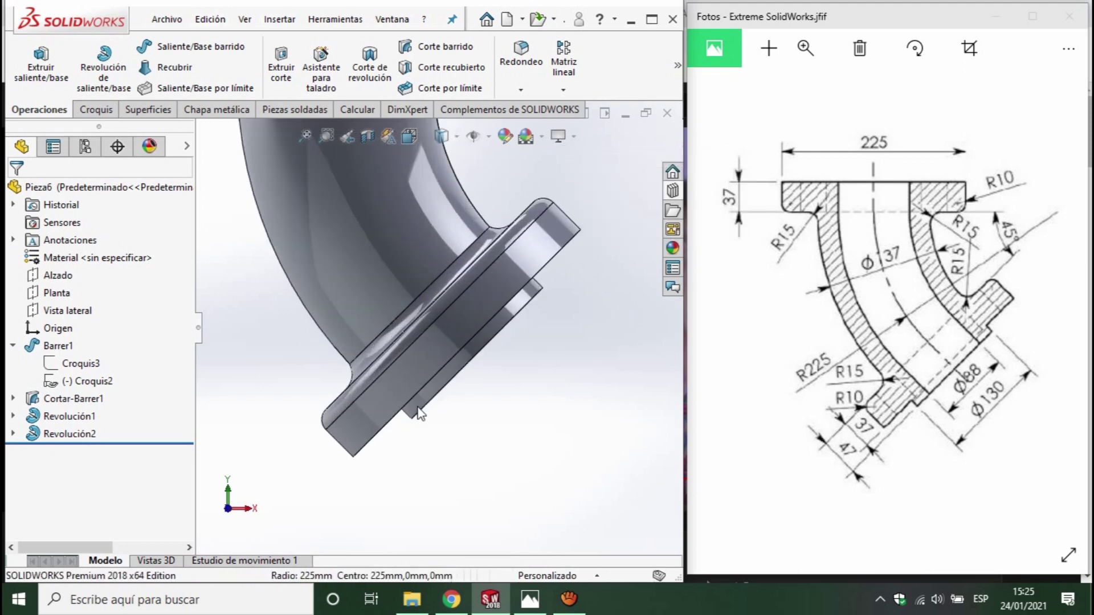
middle_drag(421, 413, 367, 382)
scroll(368, 381, up, 6)
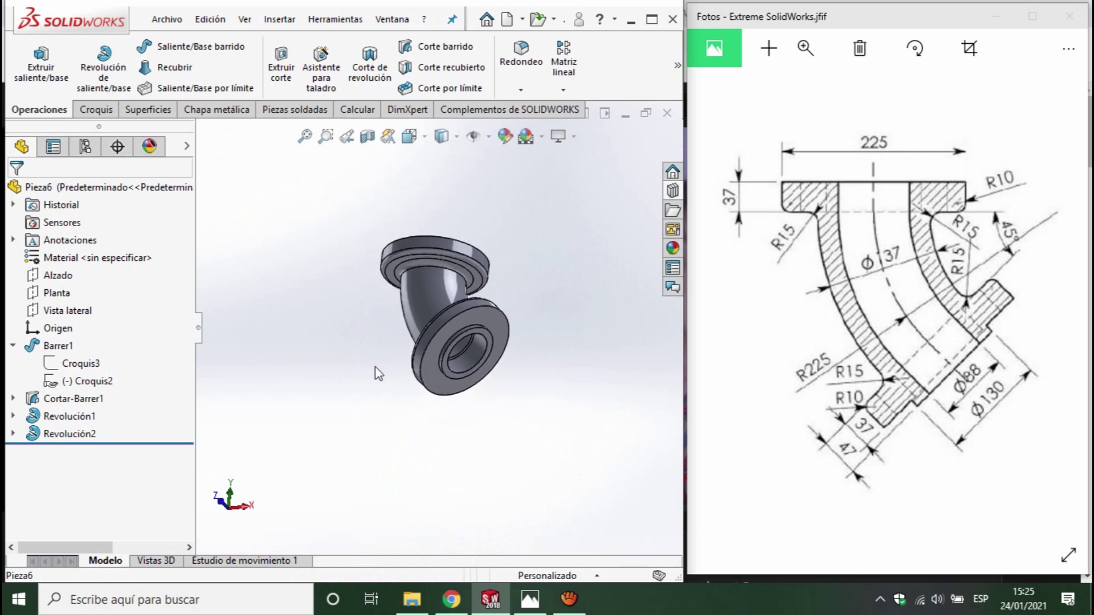
key(ctrl+1)
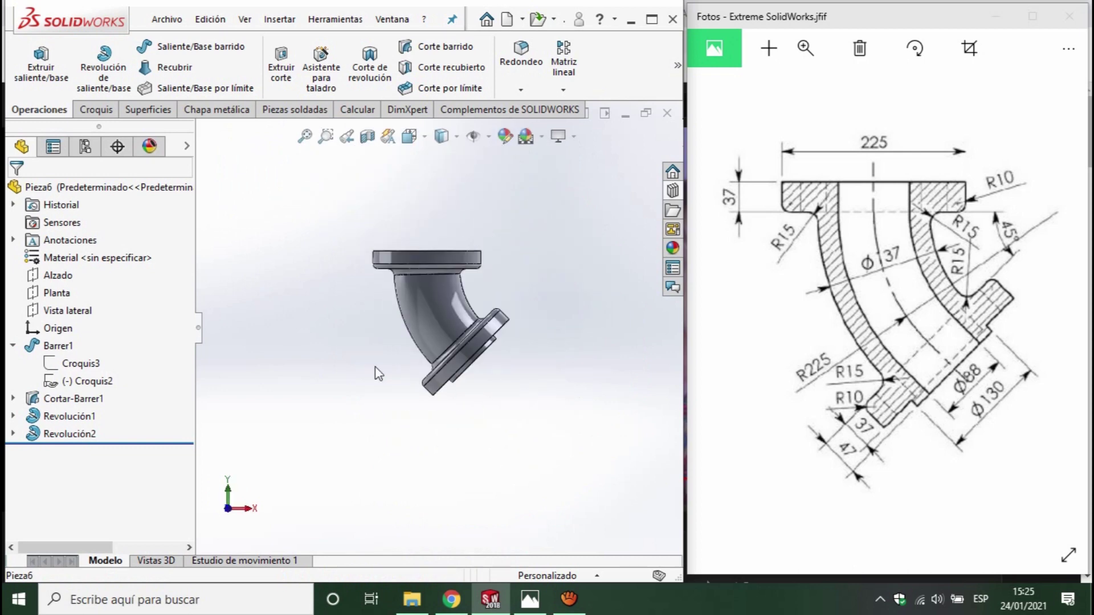
key(ctrl+7)
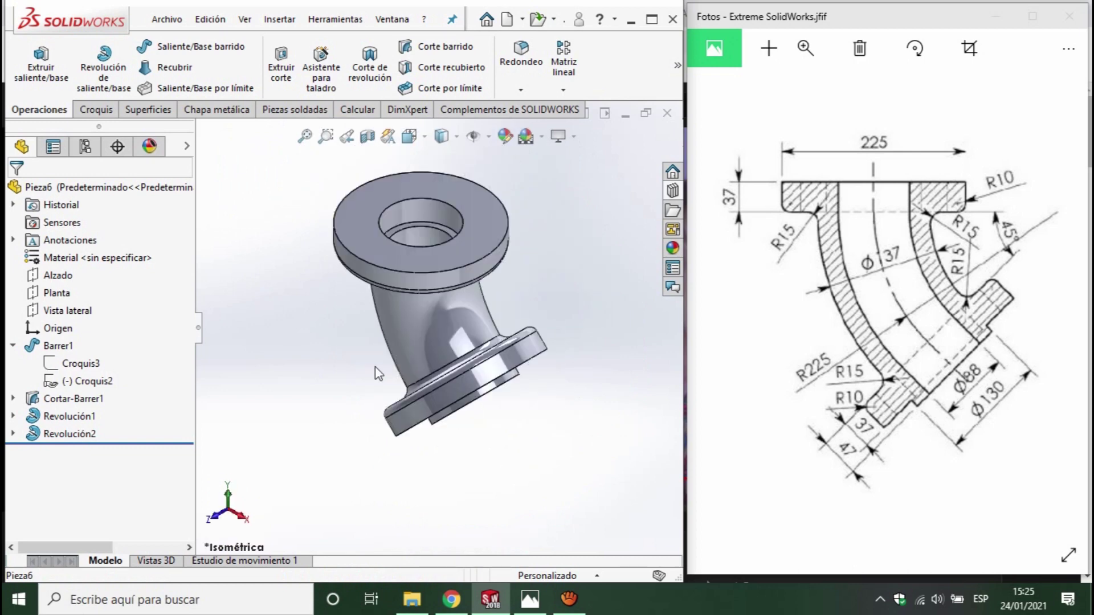